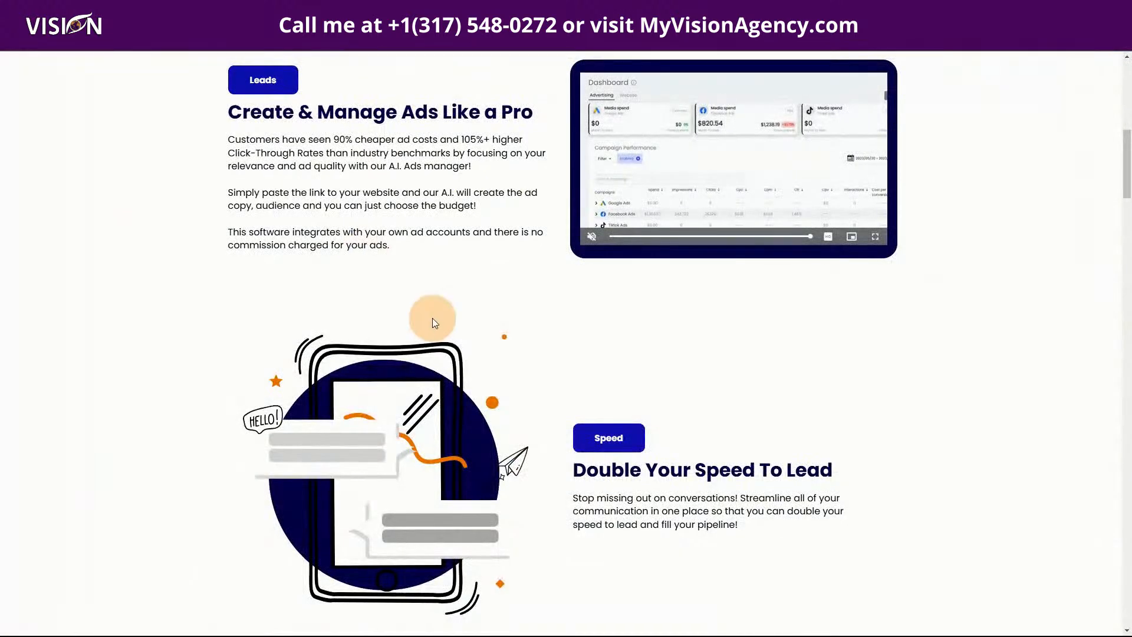
Examine how the current brand colors are used across the website, from the hero section to the closing demo section
scroll(433, 322, up, 10)
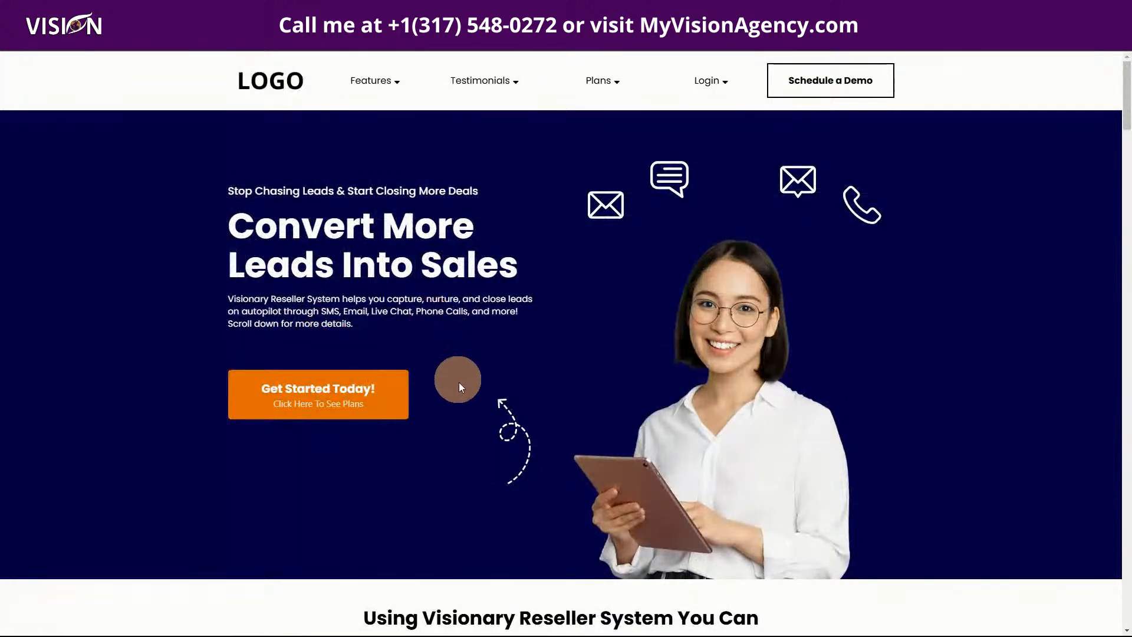
scroll(458, 411, down, 4)
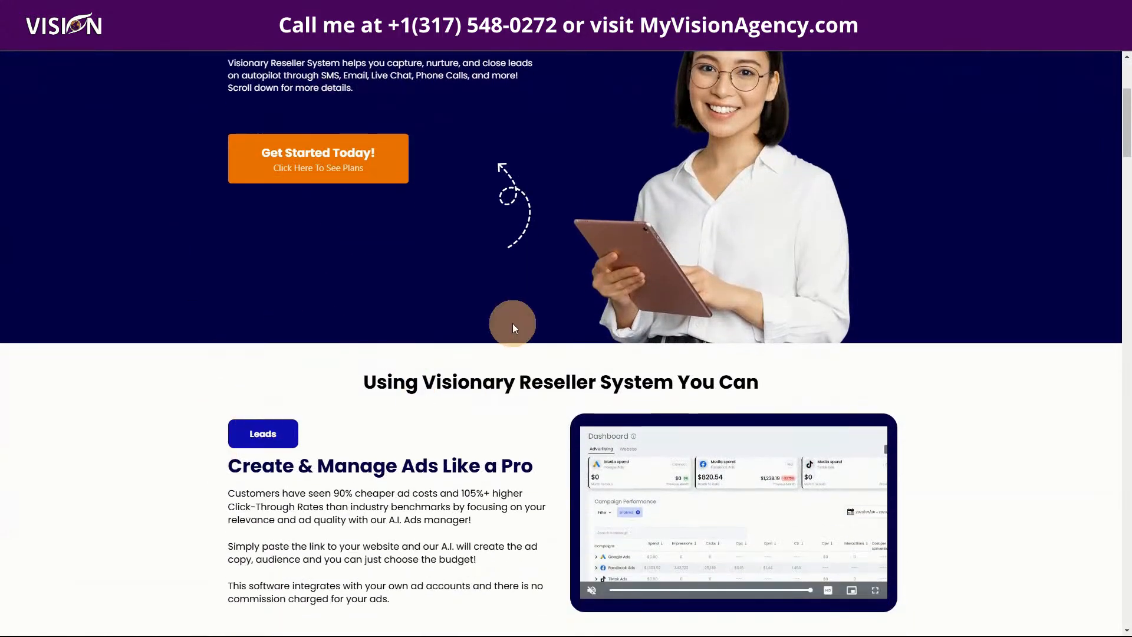
scroll(512, 323, down, 6)
scroll(504, 472, down, 15)
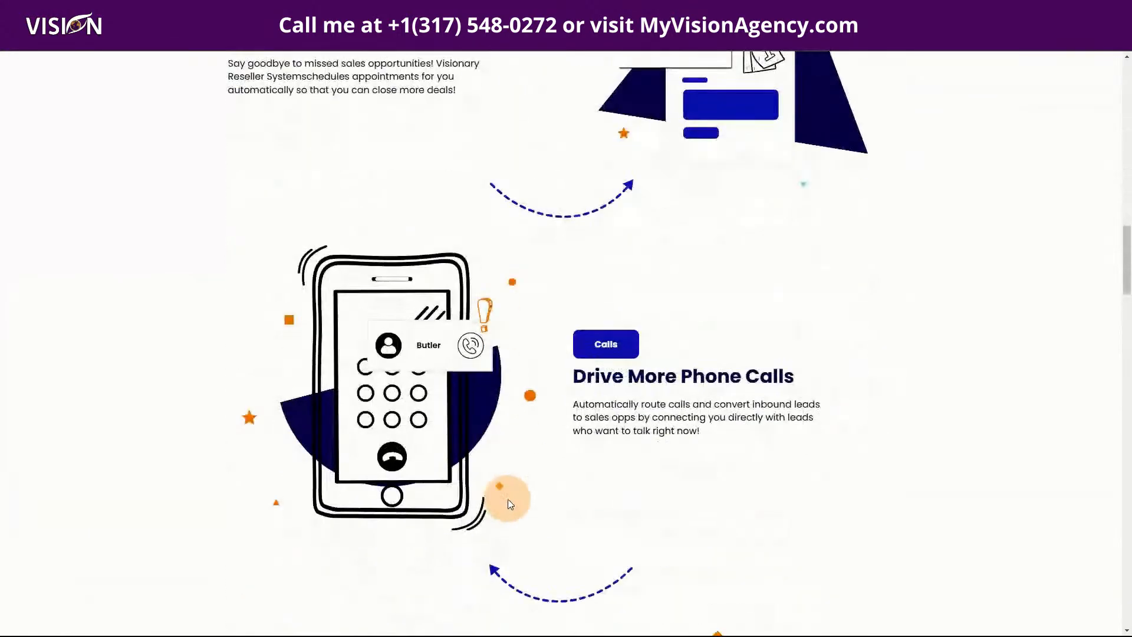
scroll(510, 500, down, 11)
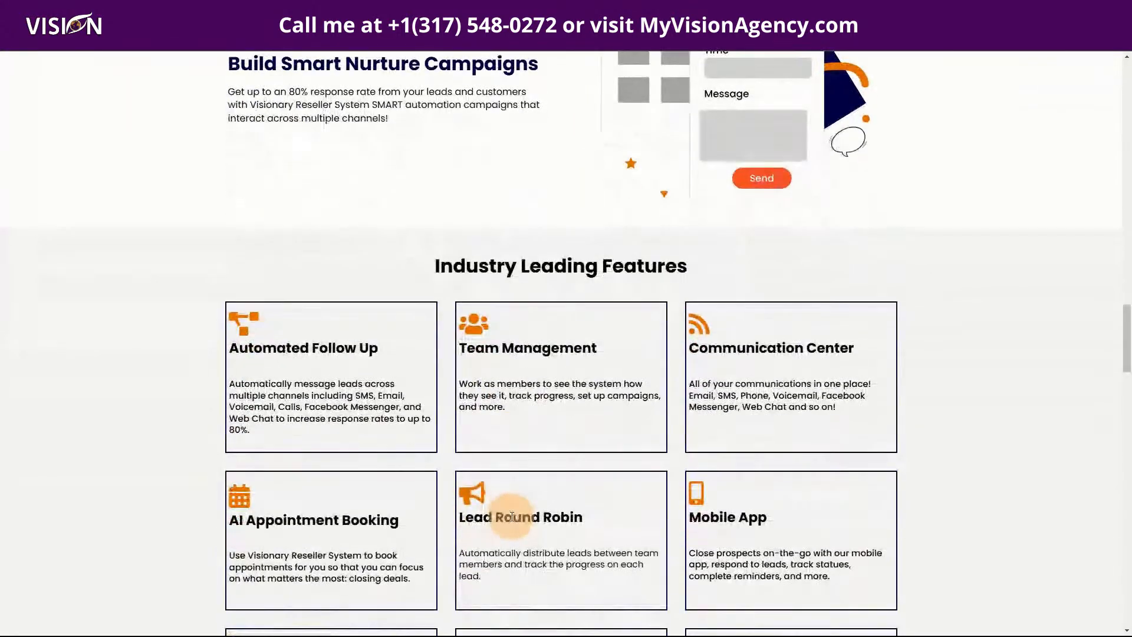
scroll(511, 519, down, 15)
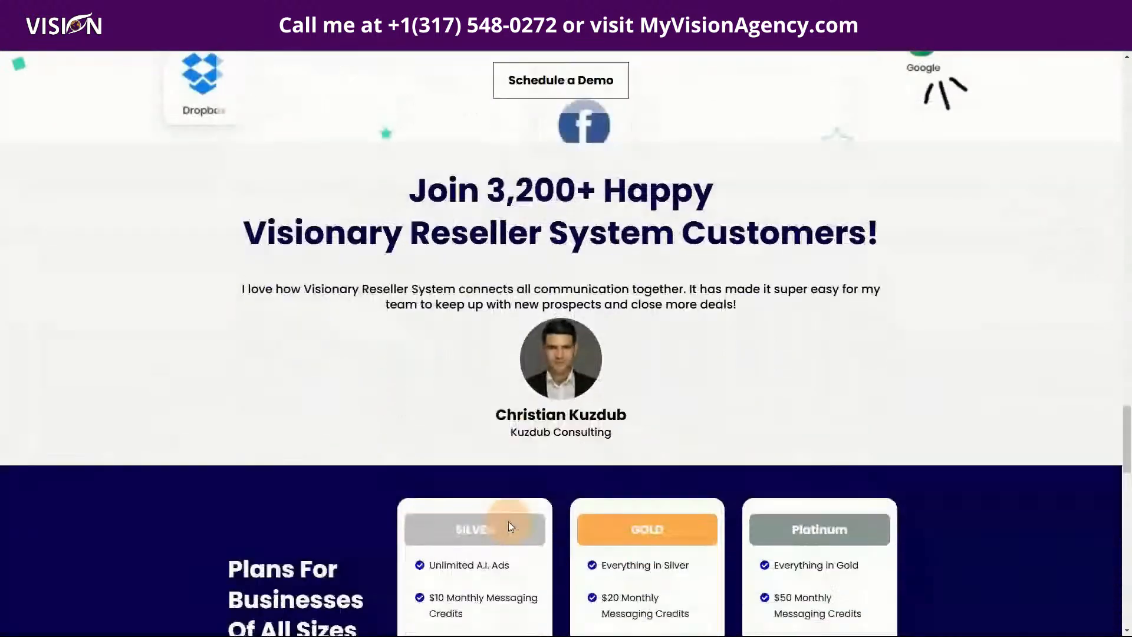
scroll(500, 530, down, 15)
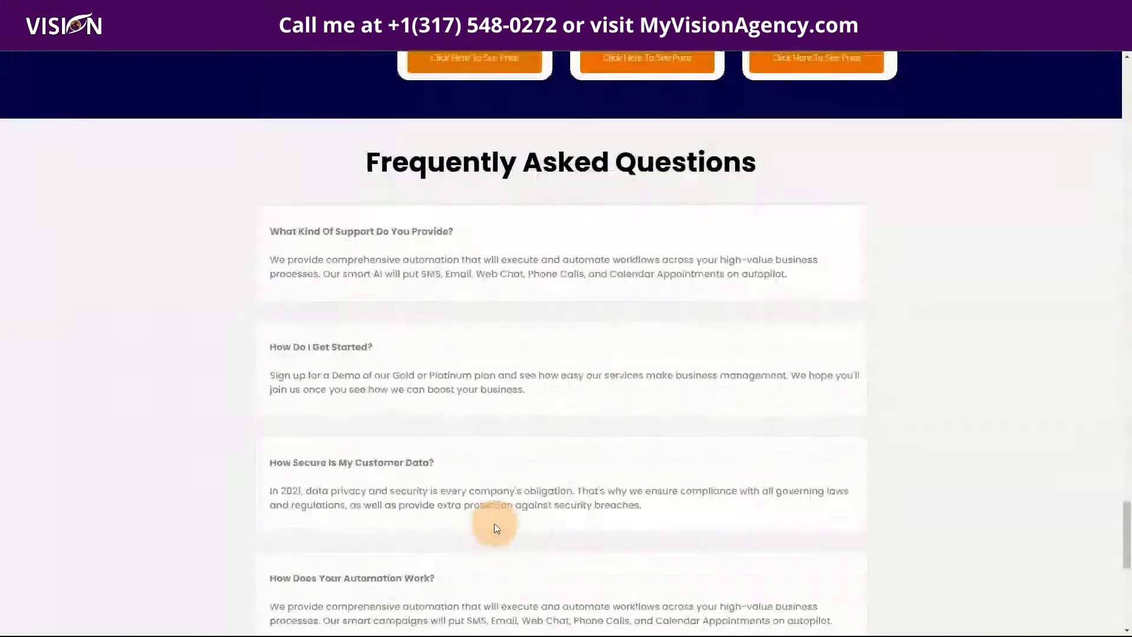
scroll(477, 511, down, 4)
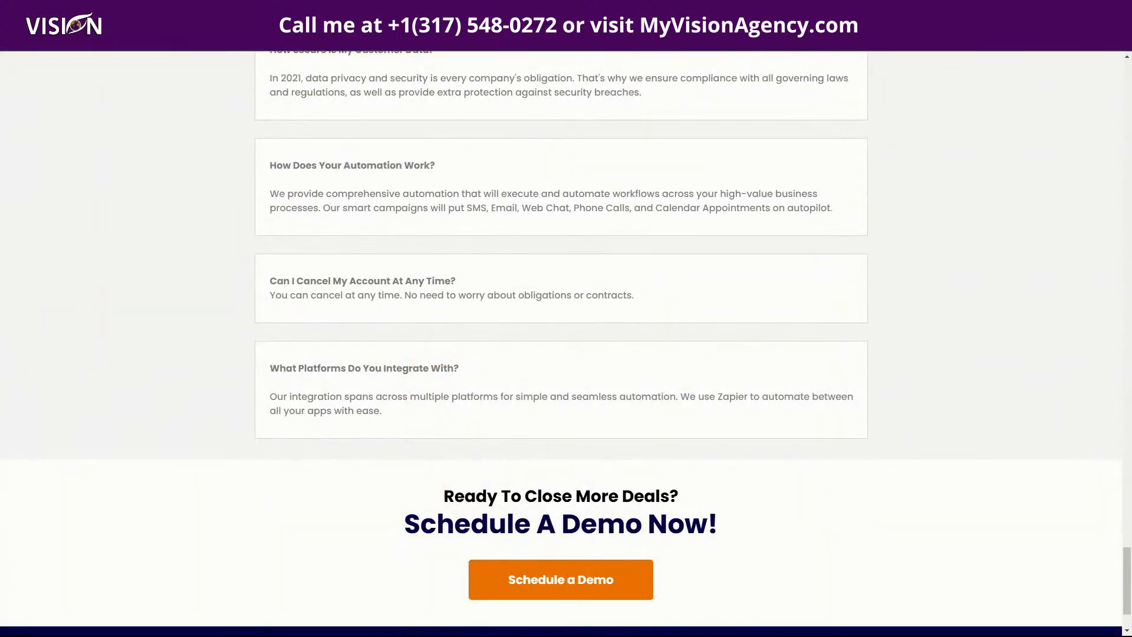
Switch to the Canva brand kit and copy the hex code #a9079c from the color palette
click(323, 12)
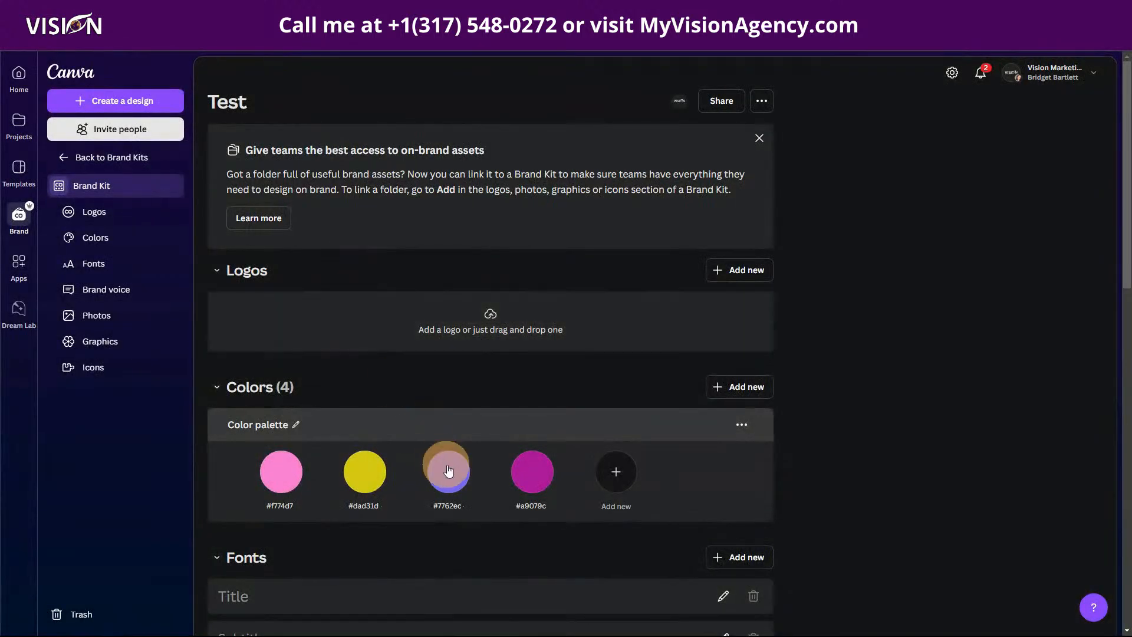
click(529, 485)
click(629, 388)
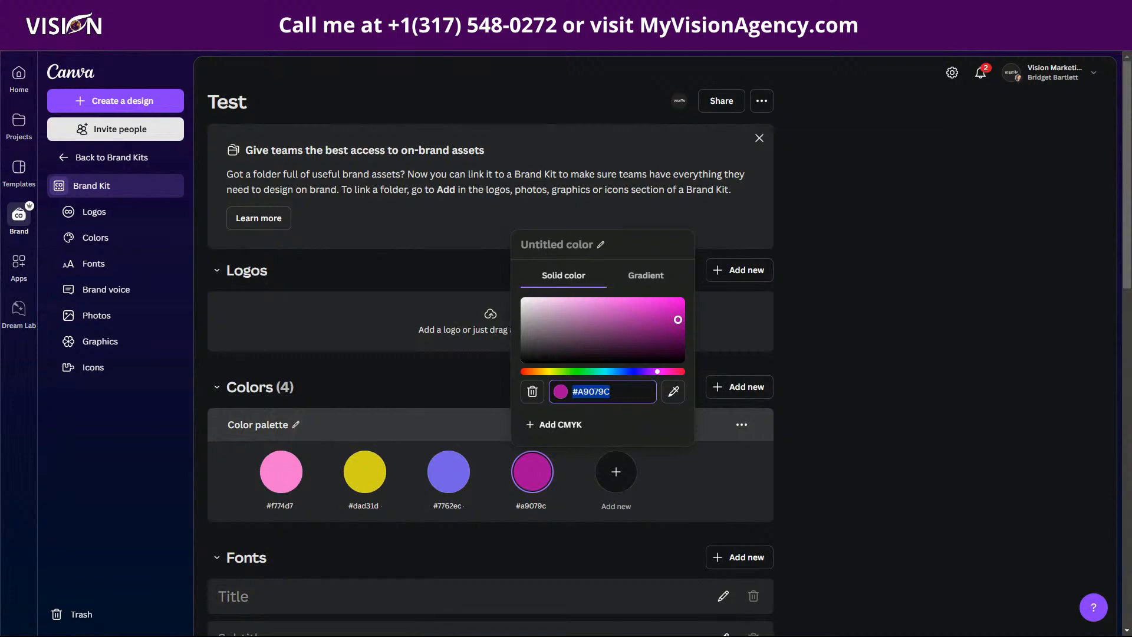
Switch back to the Branding custom values, set the Primary Color value to #a9079c and save it
key(ctrl+Tab)
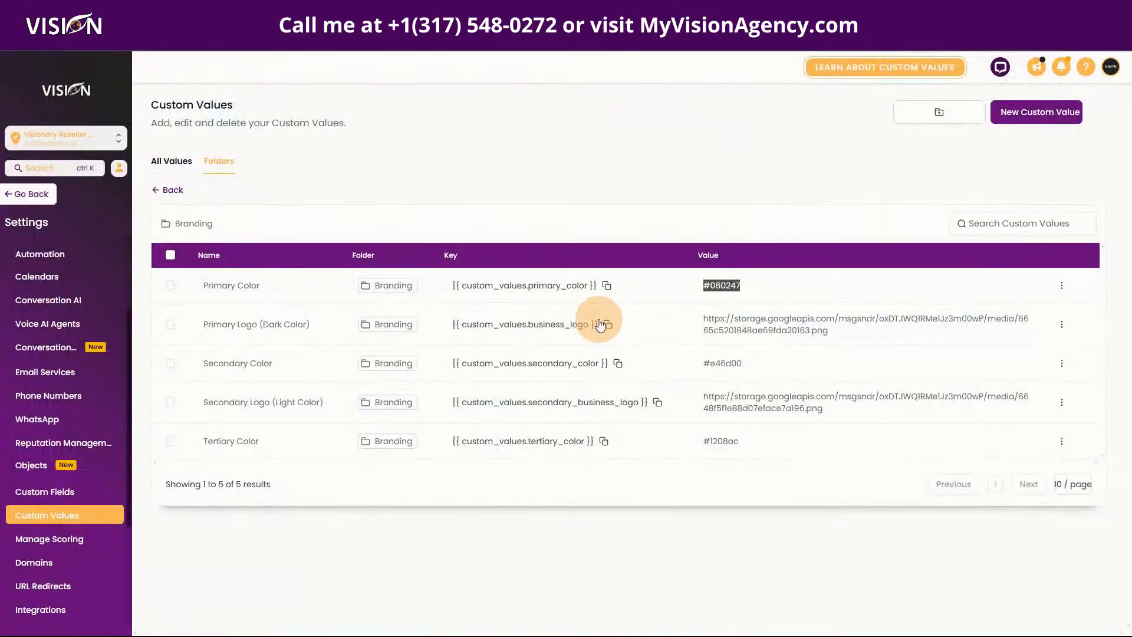
click(1062, 287)
click(1042, 246)
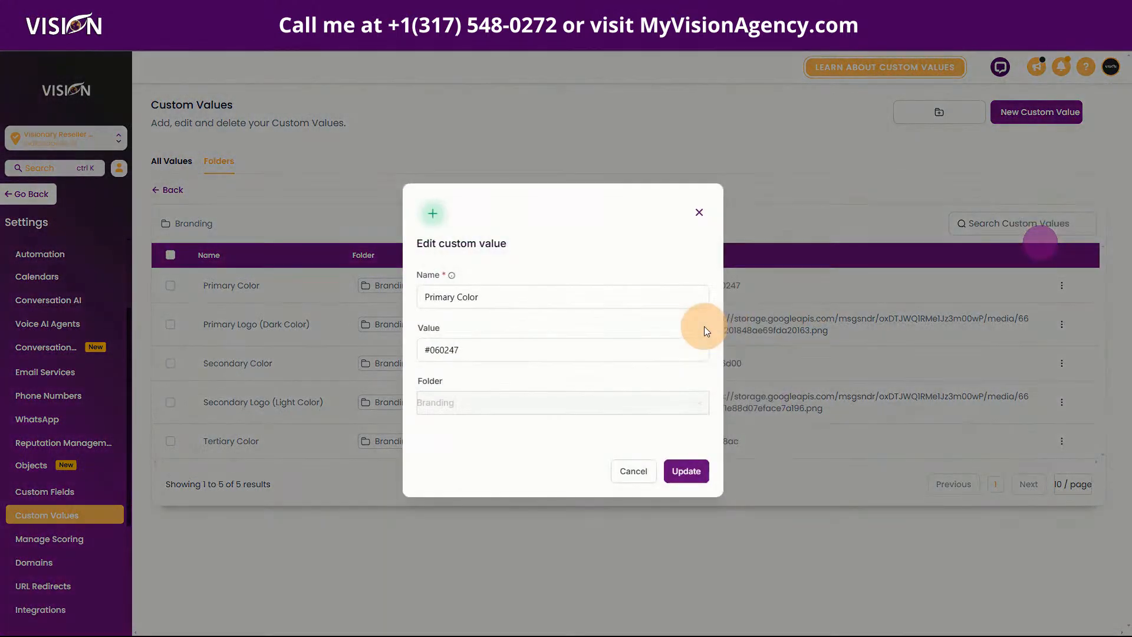
drag(464, 350, 392, 348)
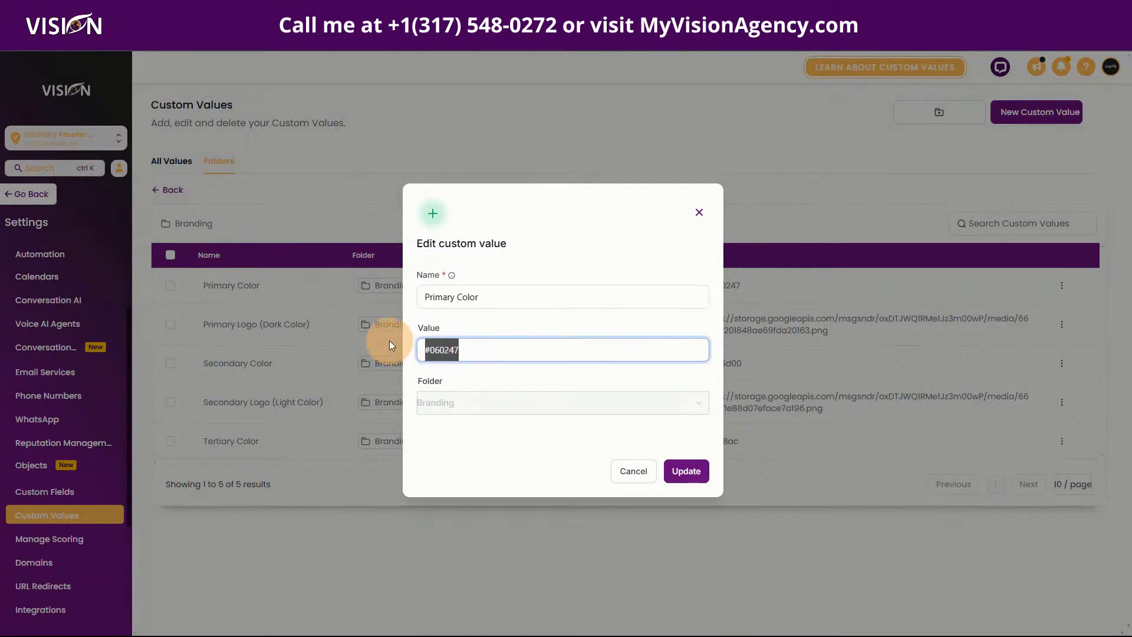
text(#a9079c)
click(679, 471)
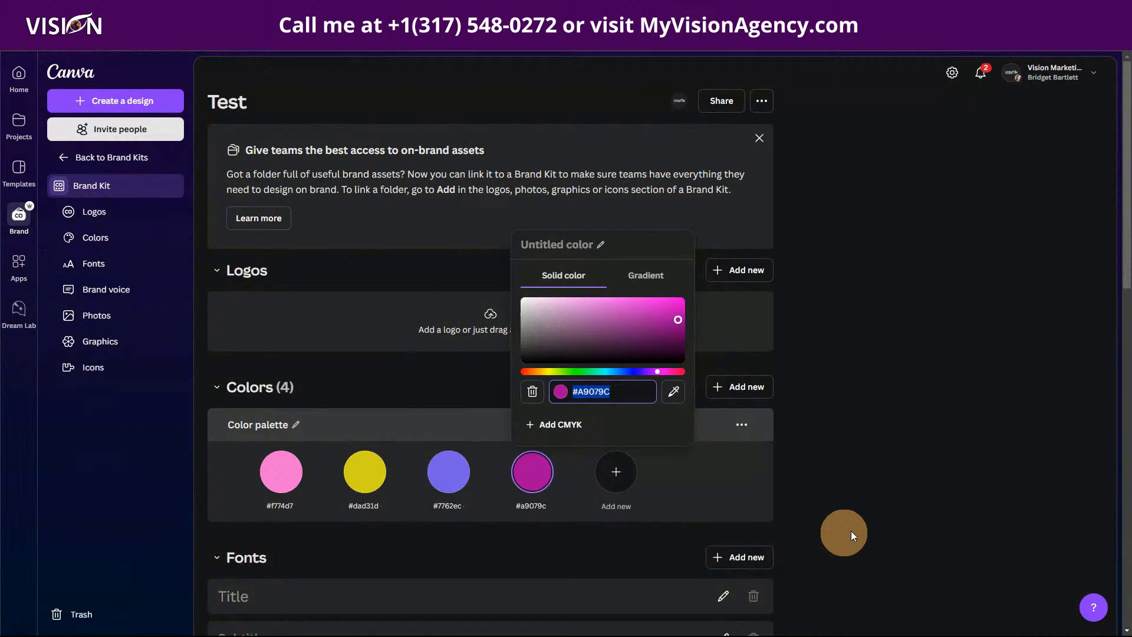
Copy the yellow hex code from the Canva palette and save #dad31d as the Secondary Color custom value
click(894, 522)
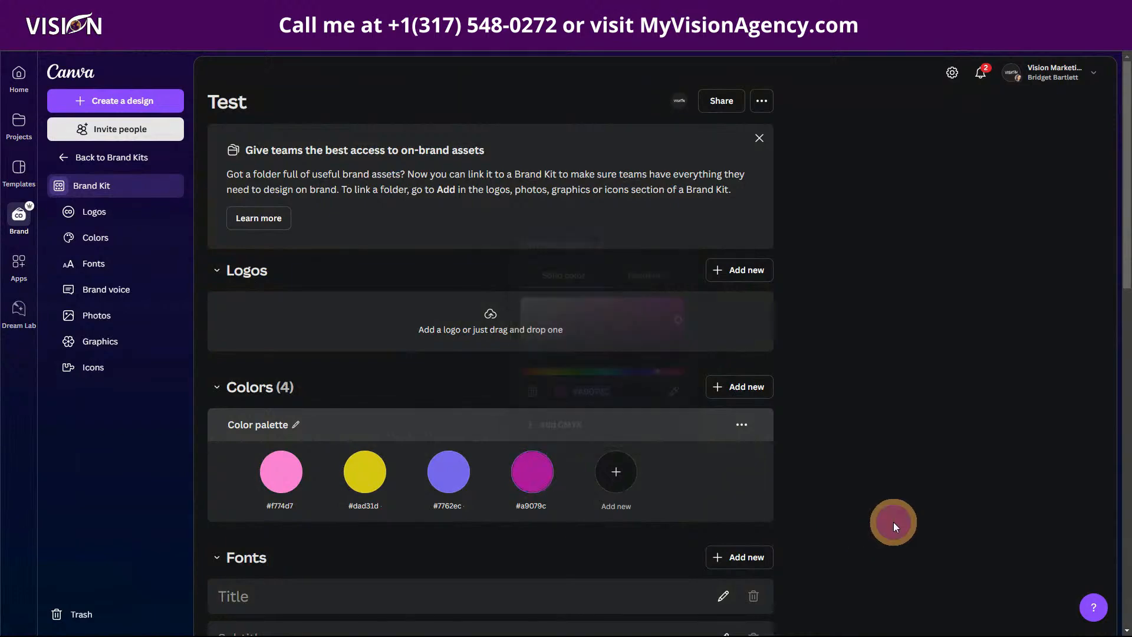
click(364, 475)
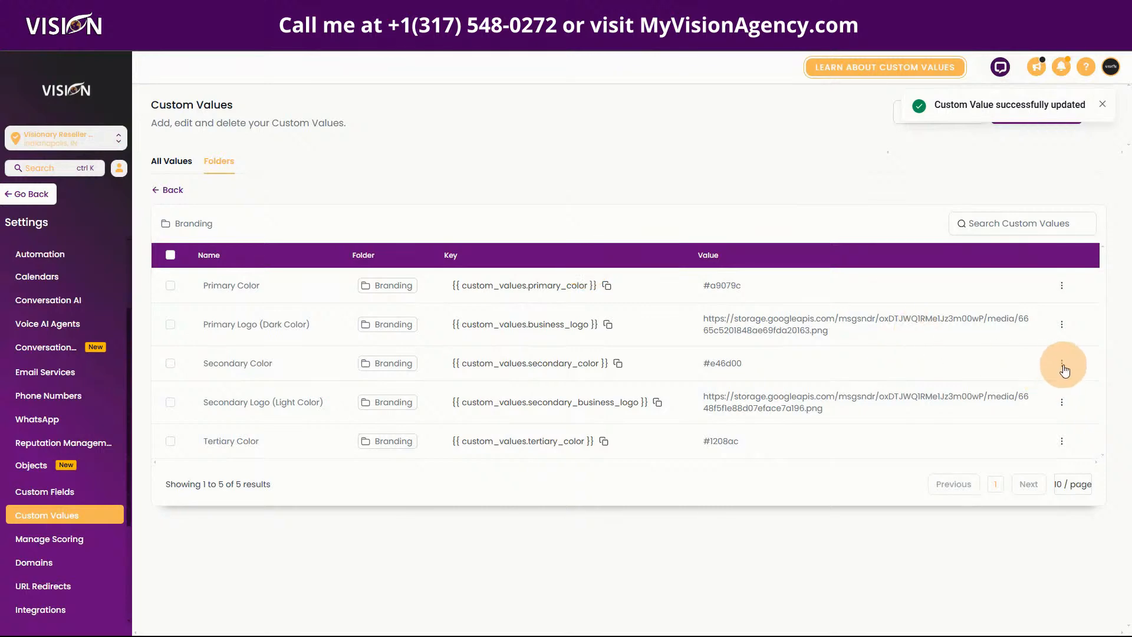
click(1063, 364)
click(1049, 324)
click(484, 348)
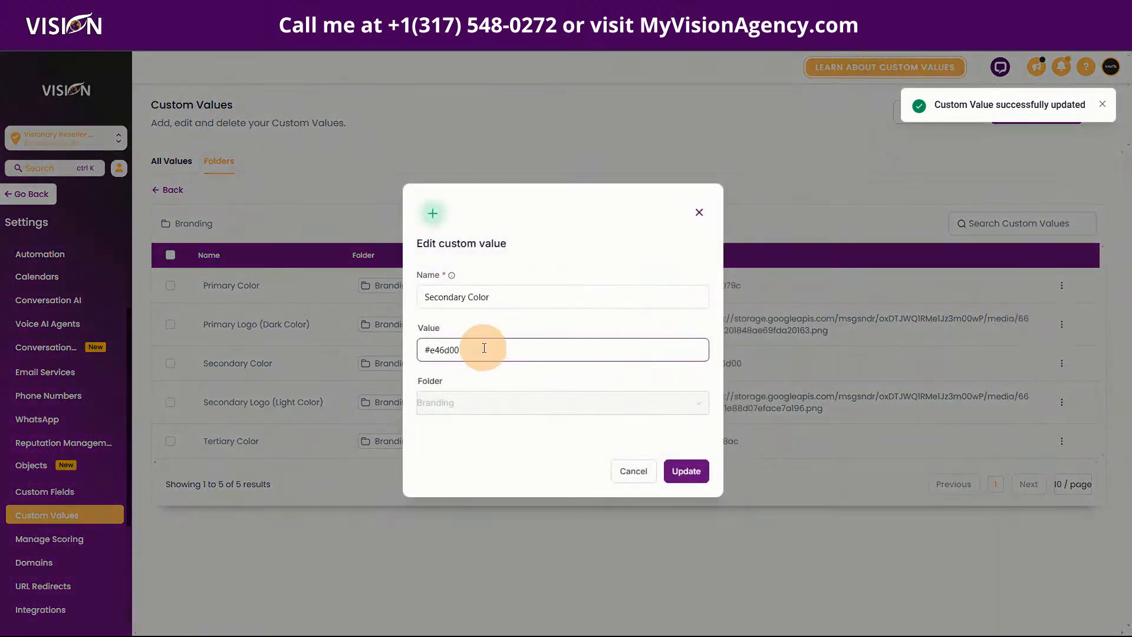
triple_click(484, 348)
text(#dad31d)
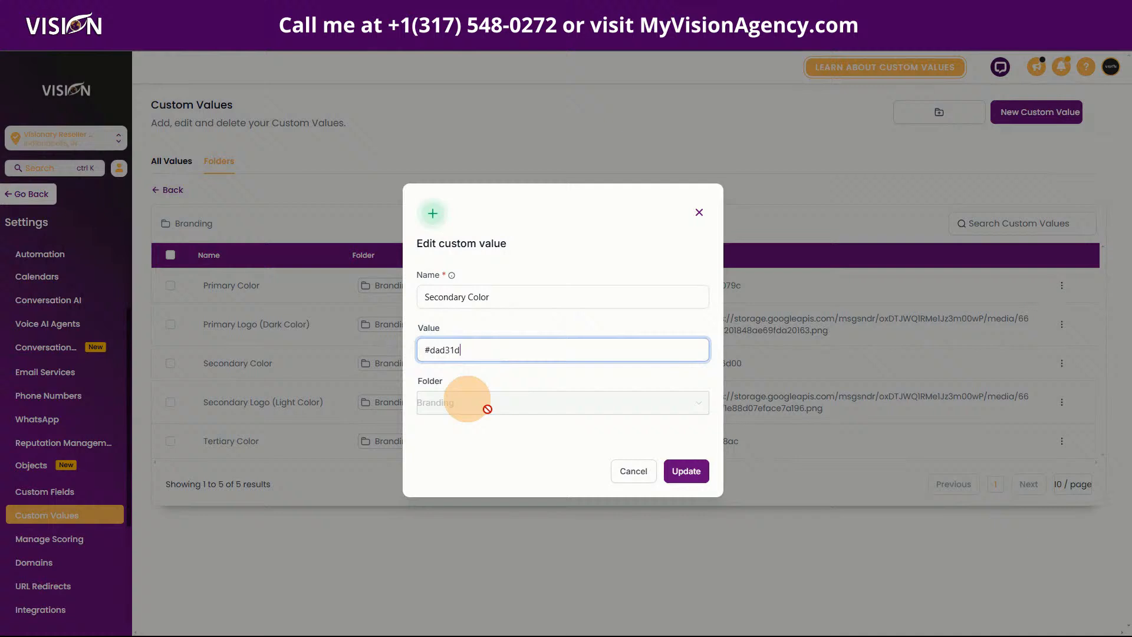
click(687, 472)
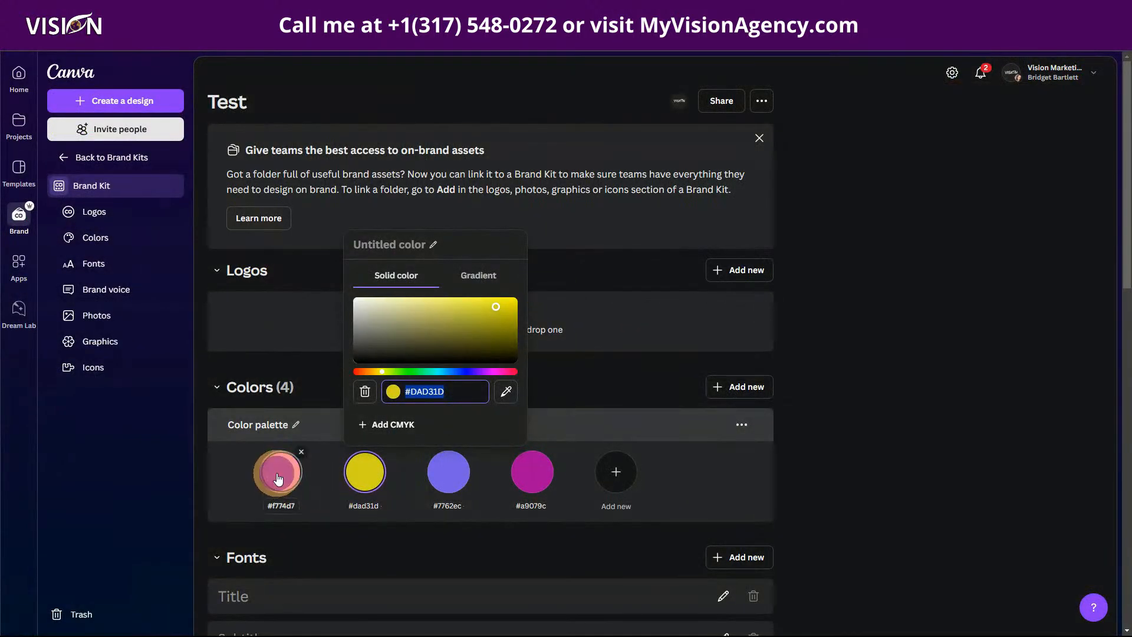
Copy the pink hex code from the Canva palette and save #f774d7 as the Tertiary Color custom value
click(278, 478)
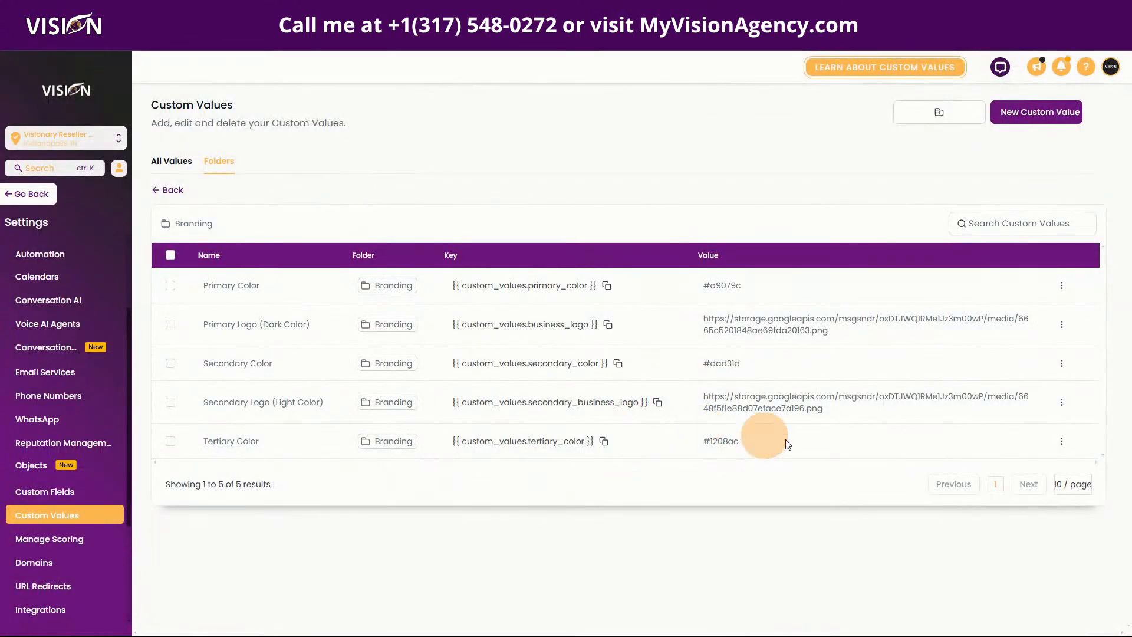
click(1062, 442)
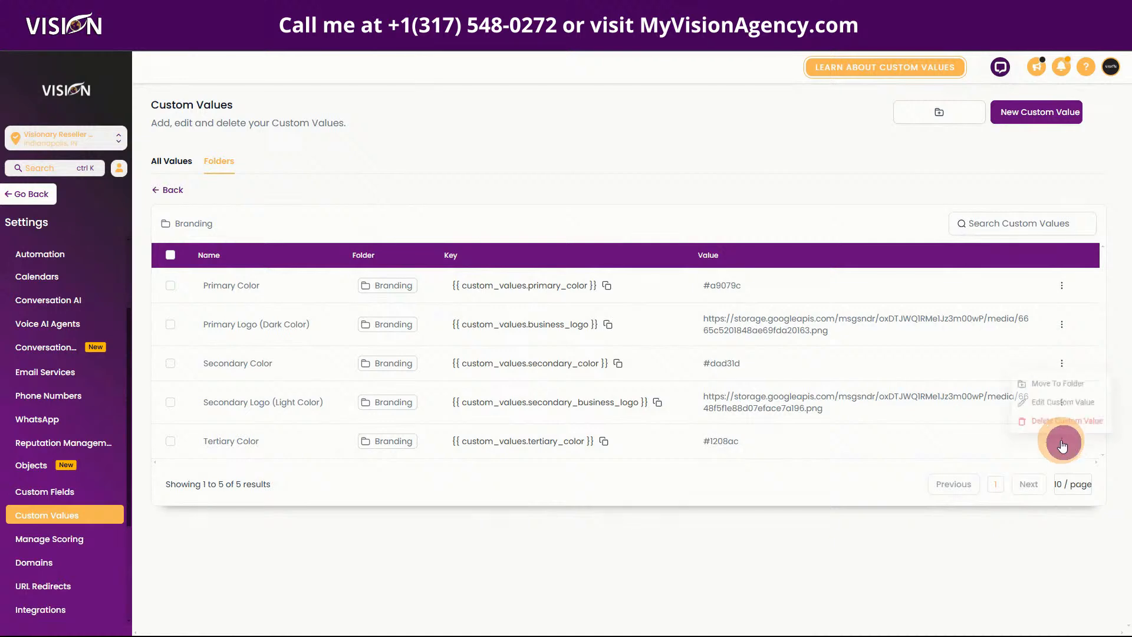
click(1053, 396)
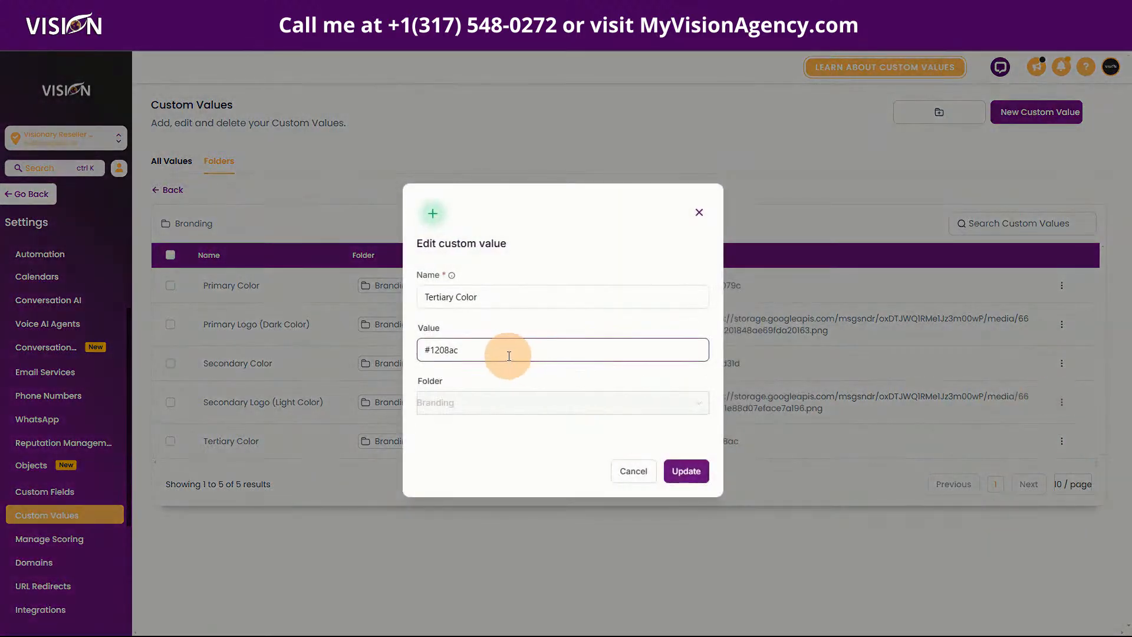
drag(505, 354, 395, 348)
text(#f774d7)
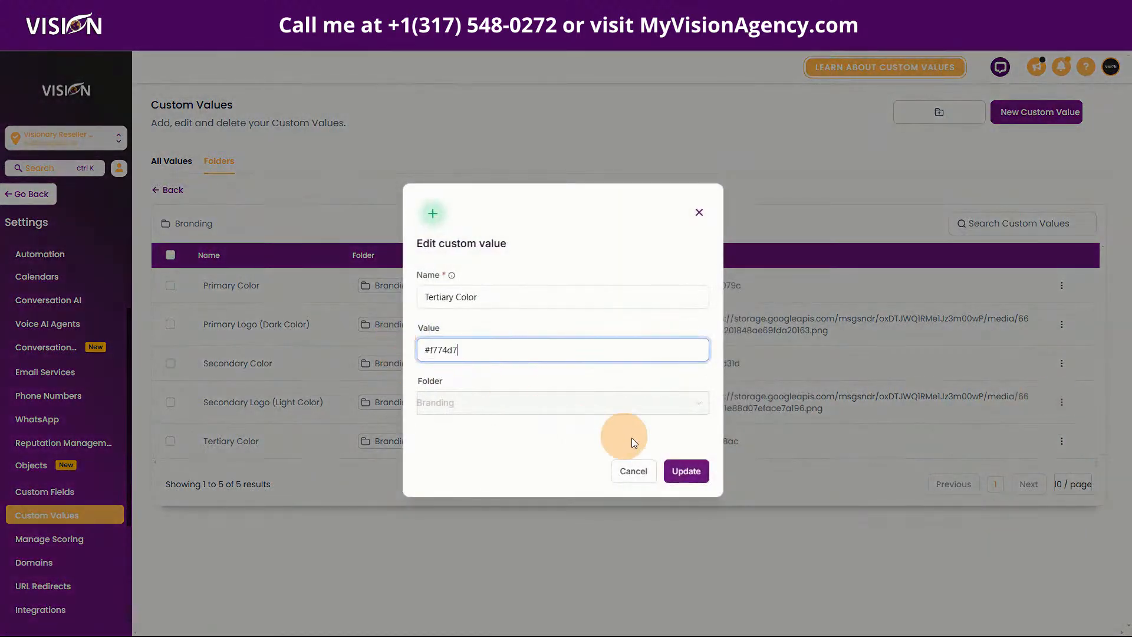
click(687, 471)
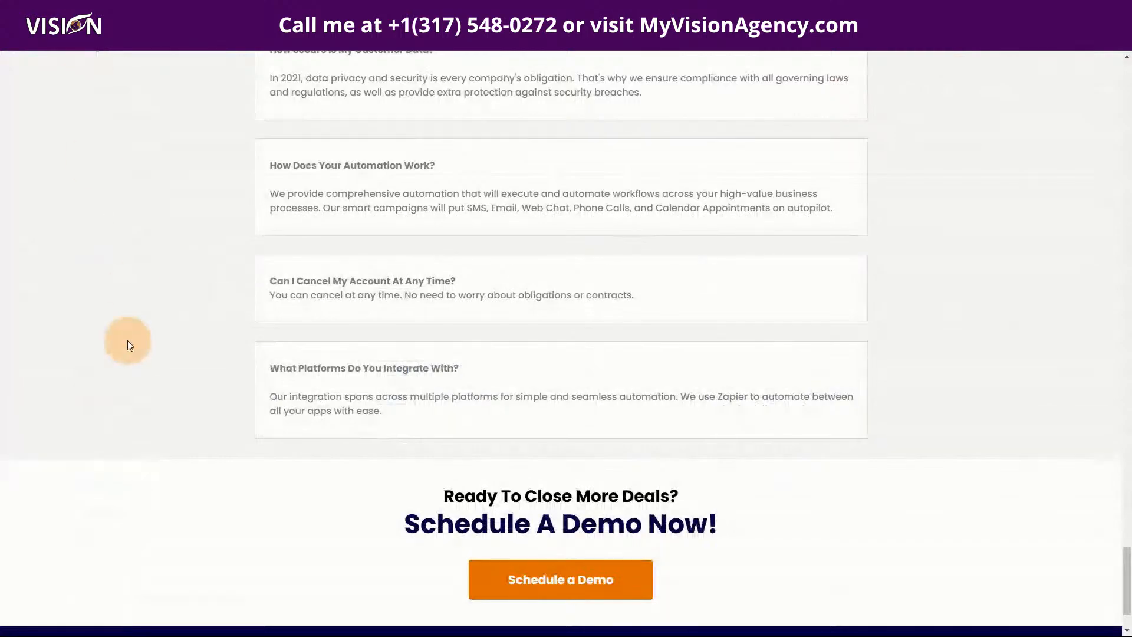
Return to the website's hero section and reload the page to load the updated brand colors
scroll(128, 343, up, 10)
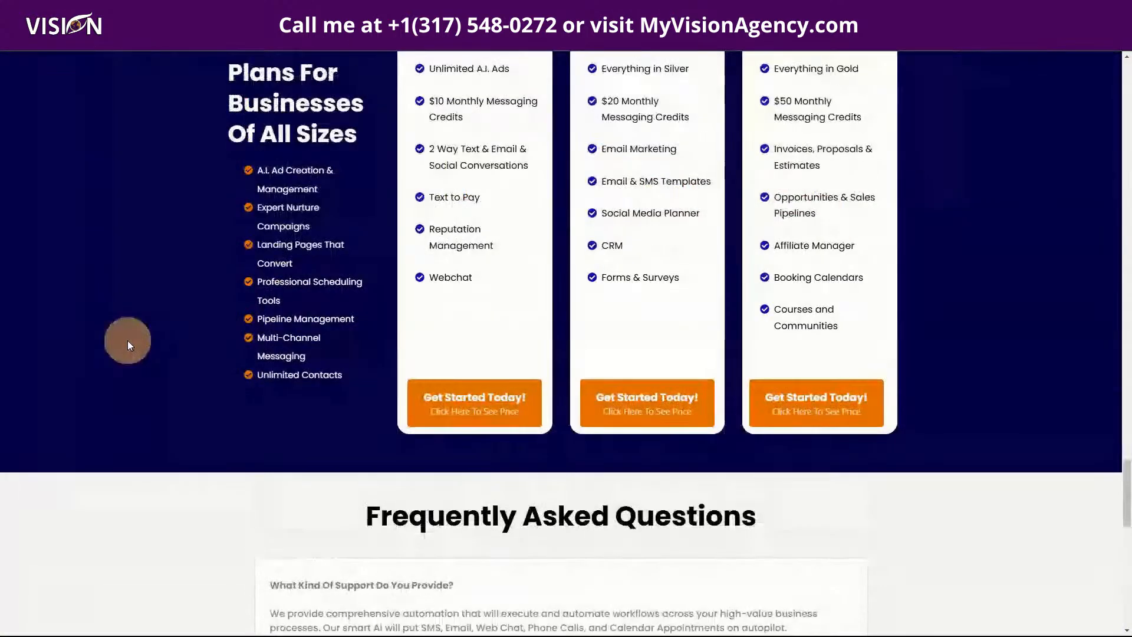
scroll(128, 341, up, 20)
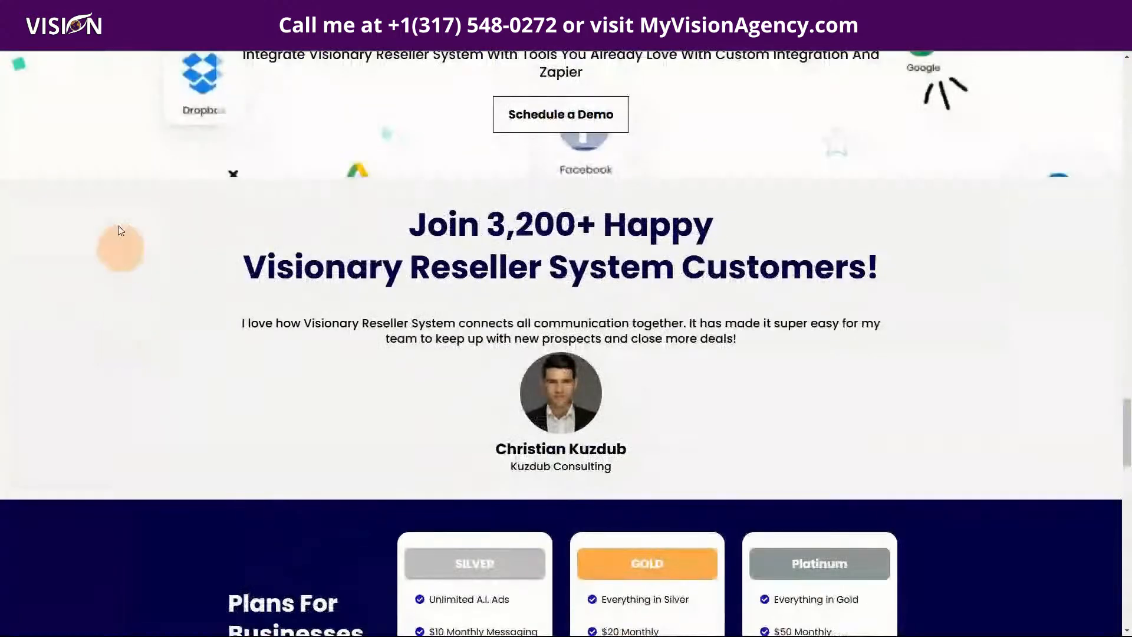
scroll(119, 161, up, 15)
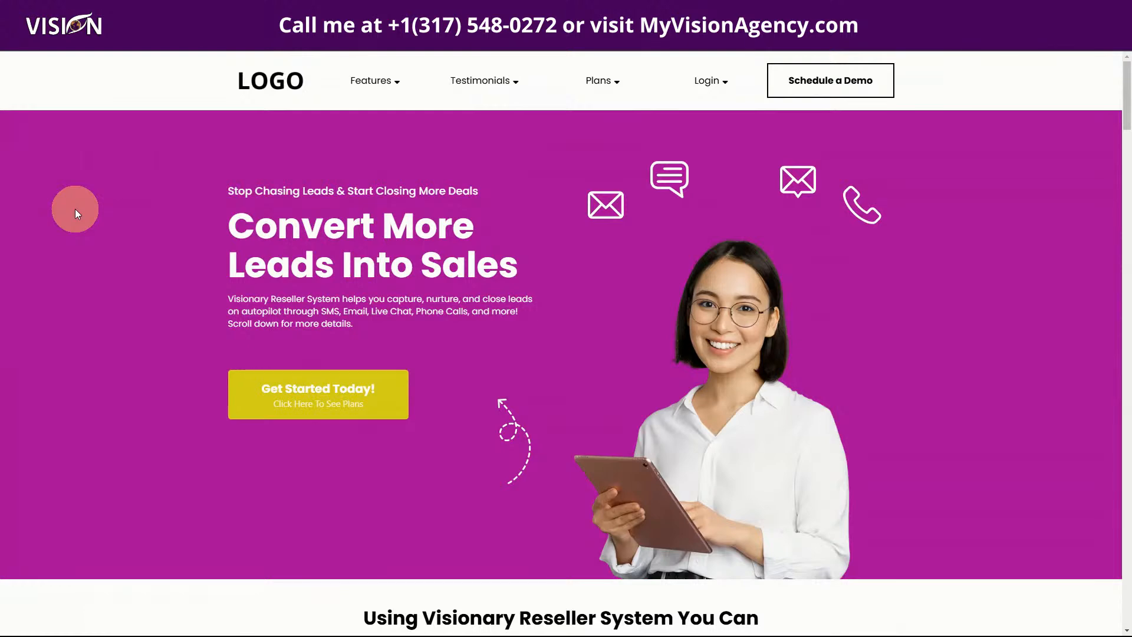
Examine how the updated colors are applied to the website's headings, labels, illustrations, arrows and feature cards
scroll(123, 309, down, 8)
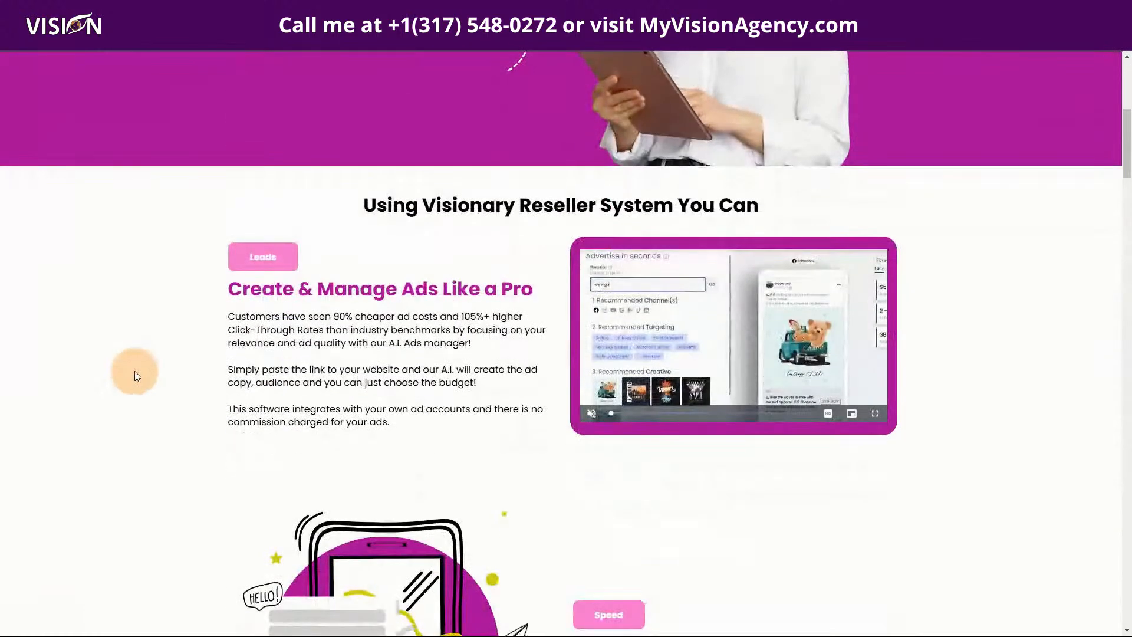
scroll(134, 374, down, 5)
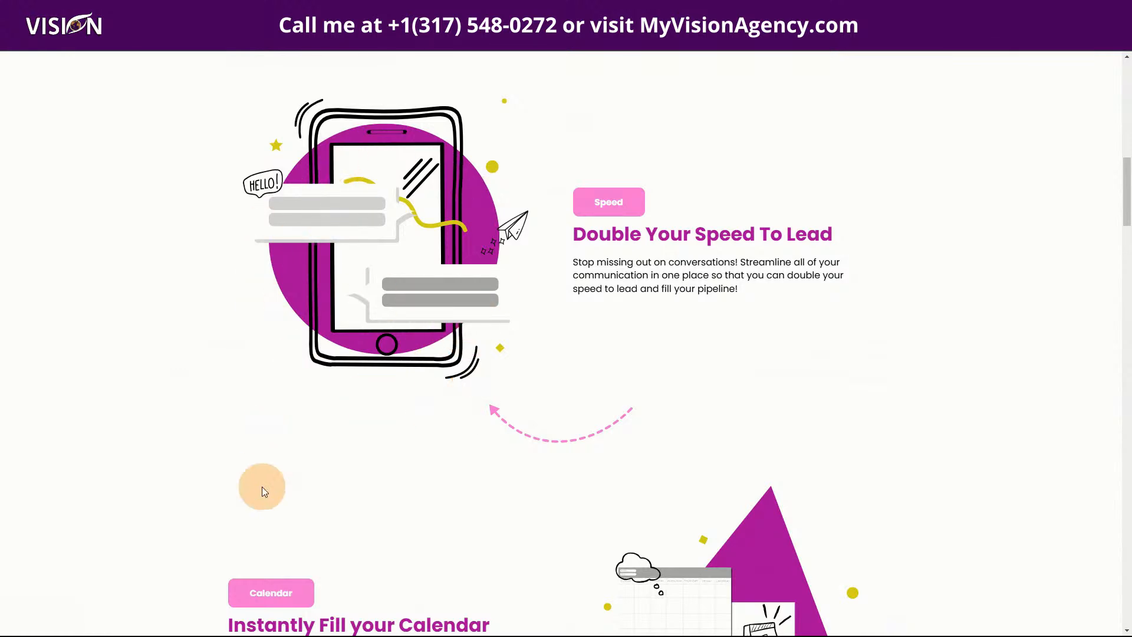
scroll(264, 492, down, 4)
scroll(323, 224, up, 4)
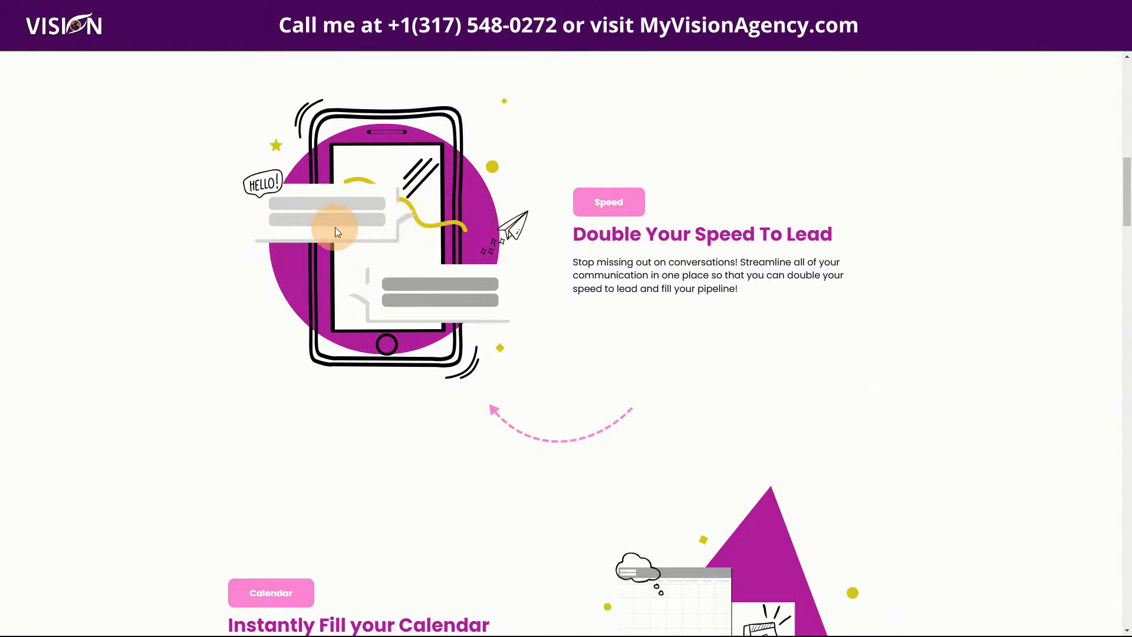
scroll(335, 228, down, 10)
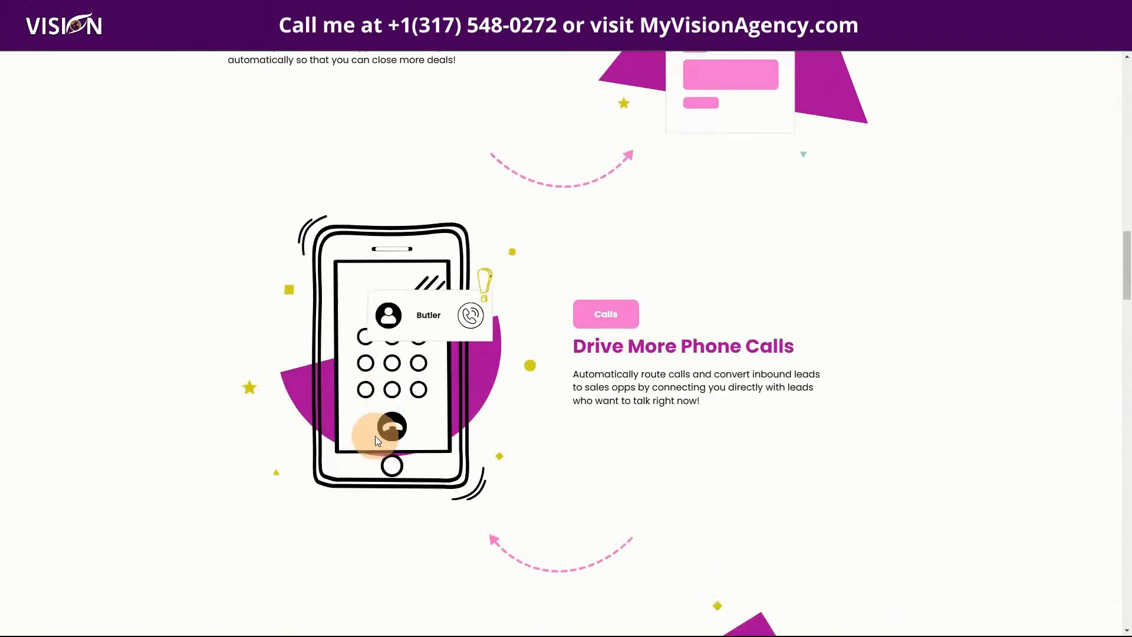
scroll(375, 436, down, 8)
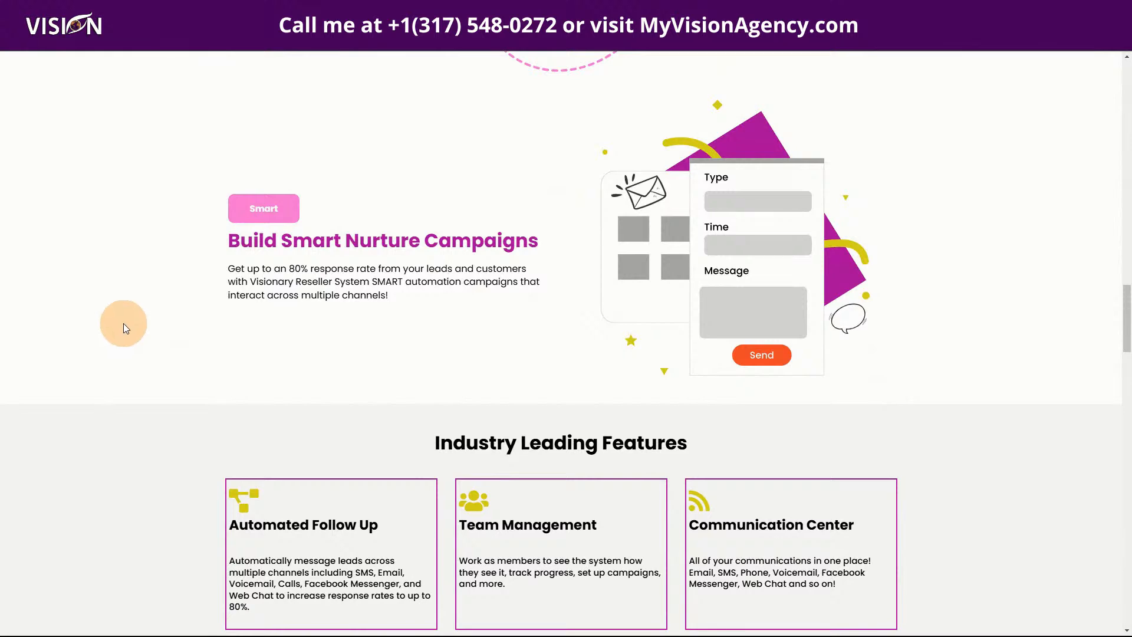
scroll(123, 324, up, 10)
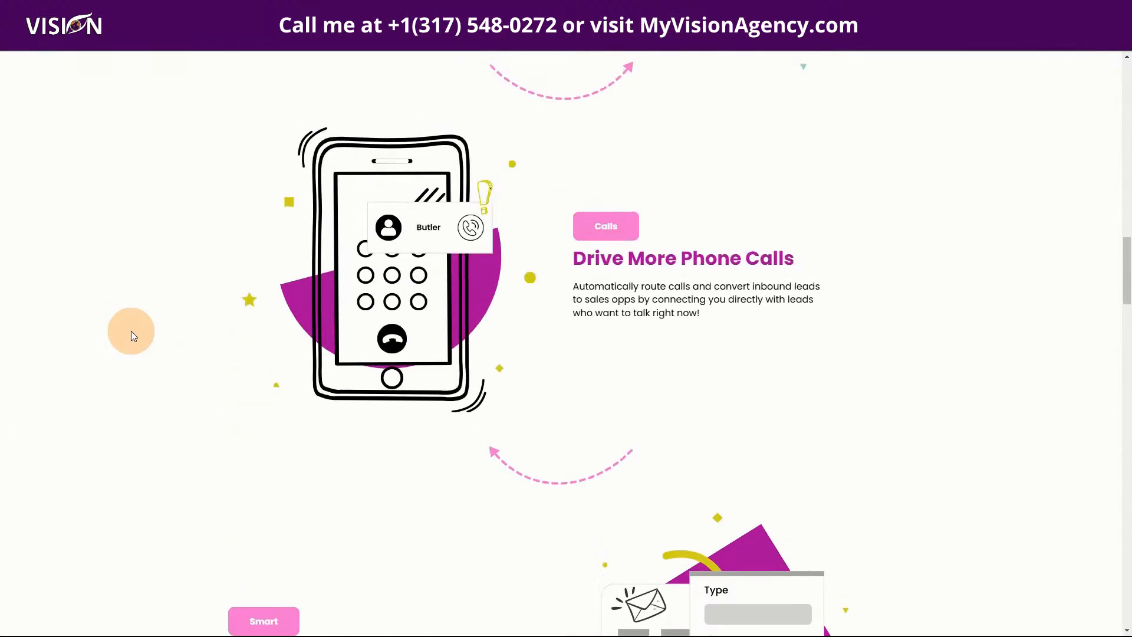
scroll(133, 348, up, 9)
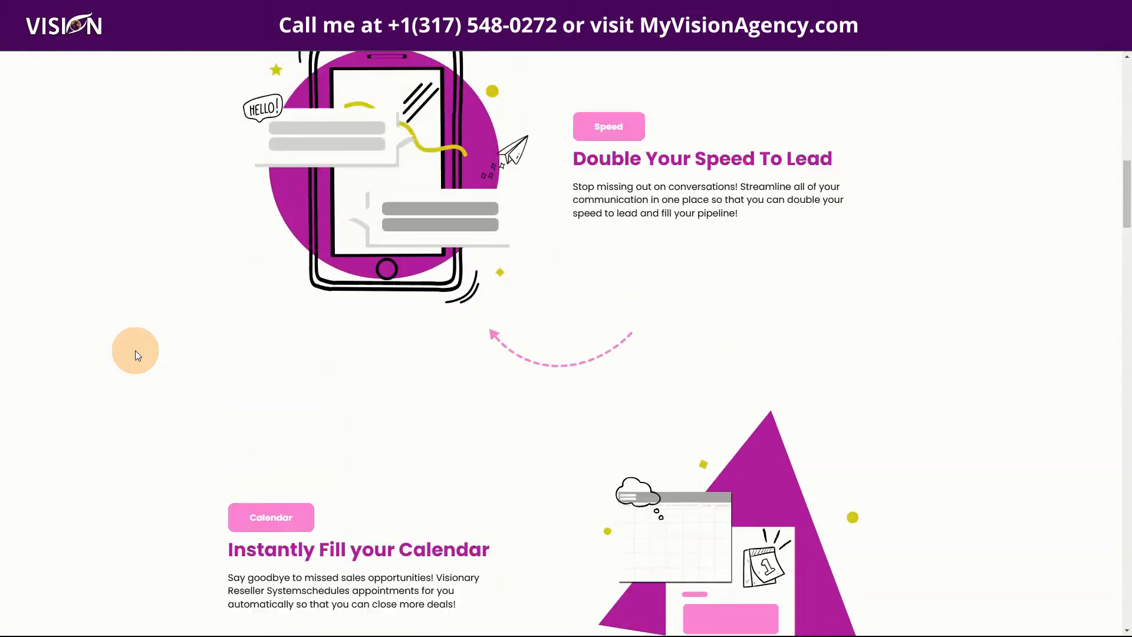
scroll(135, 354, up, 7)
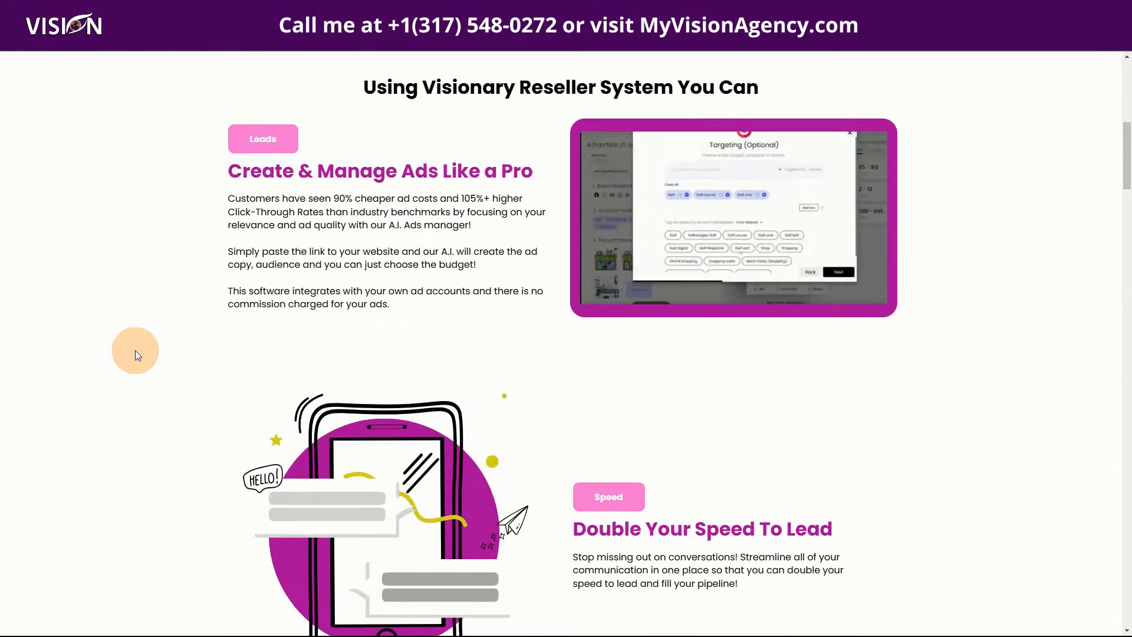
scroll(135, 354, up, 6)
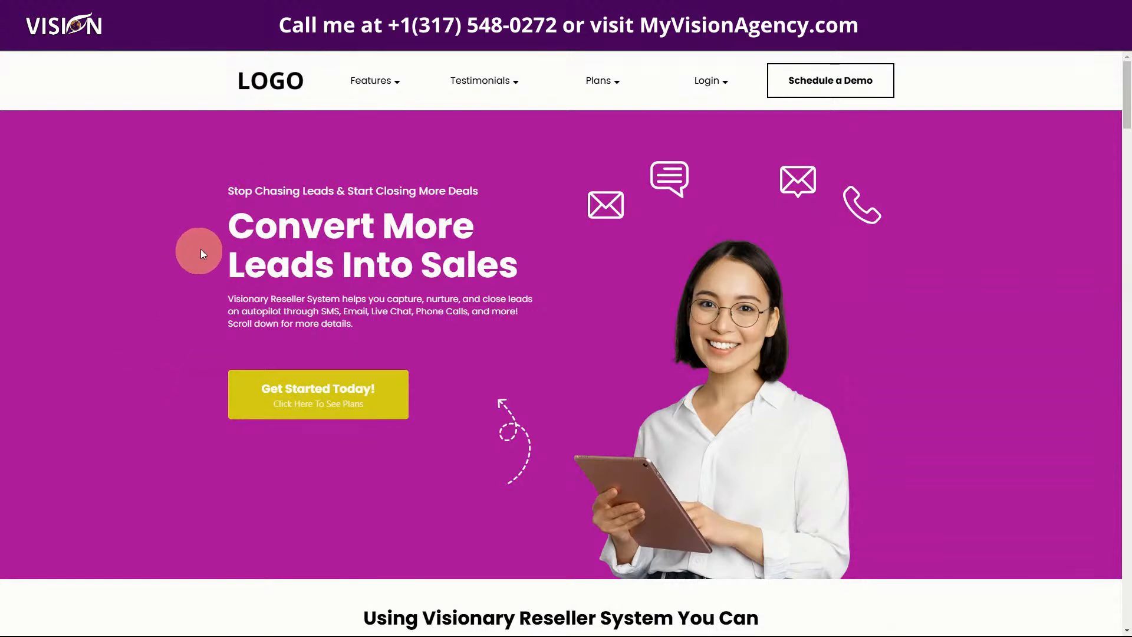
Review the website from the hero section down through the Leads section with the applied brand colors
scroll(181, 252, down, 7)
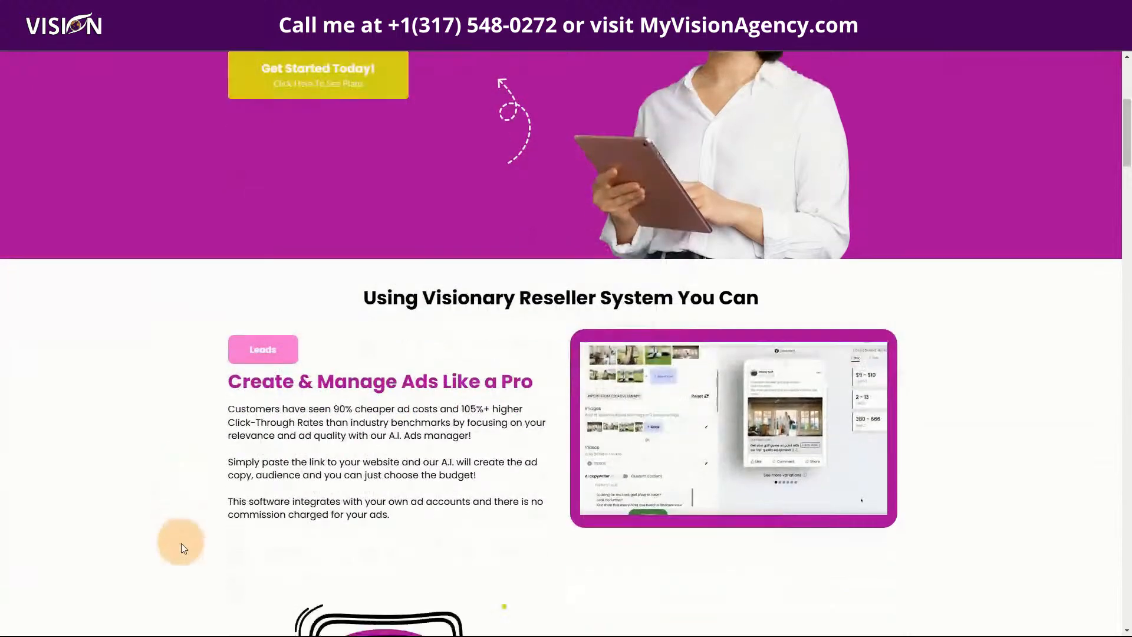
scroll(283, 521, down, 3)
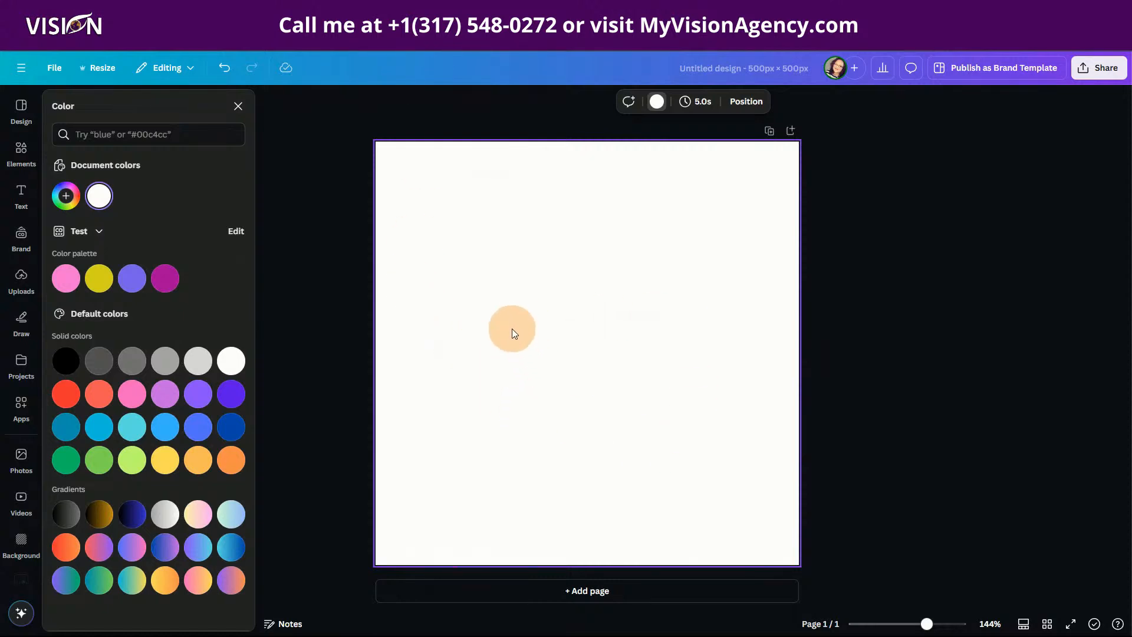
Search the Canva elements for "shape" and limit the results to graphics
click(21, 155)
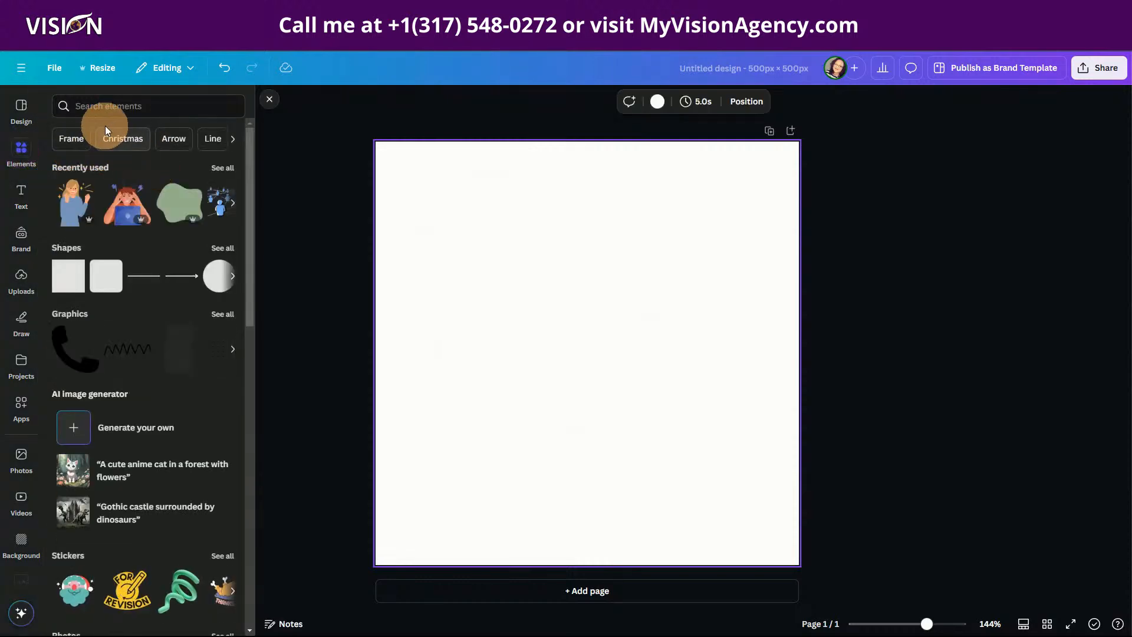
click(140, 111)
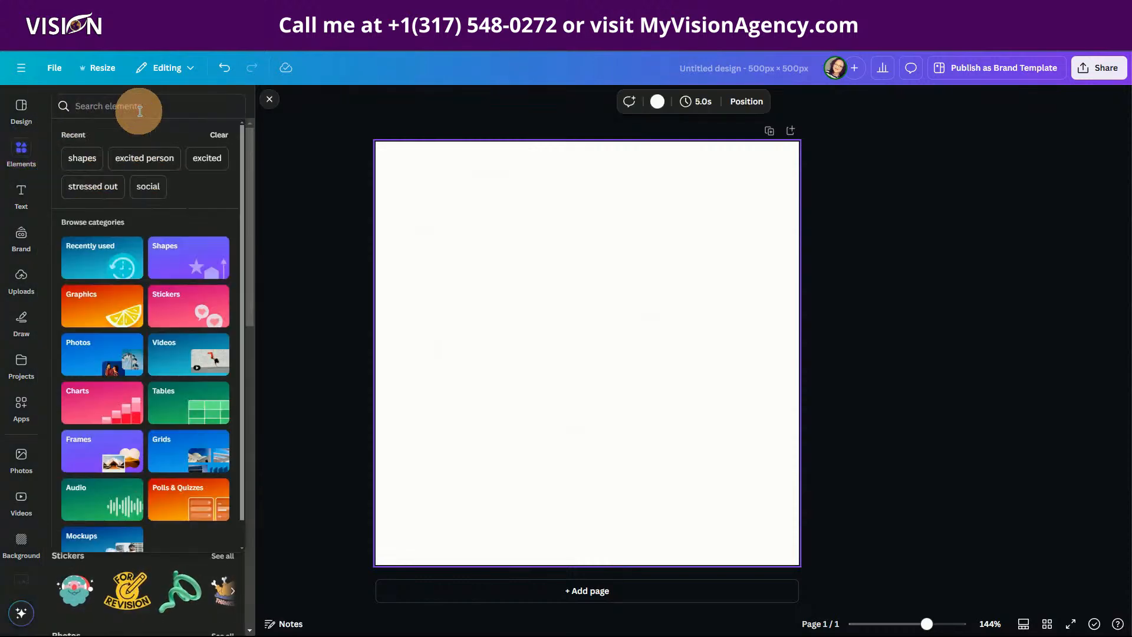
text(shape)
key(Return)
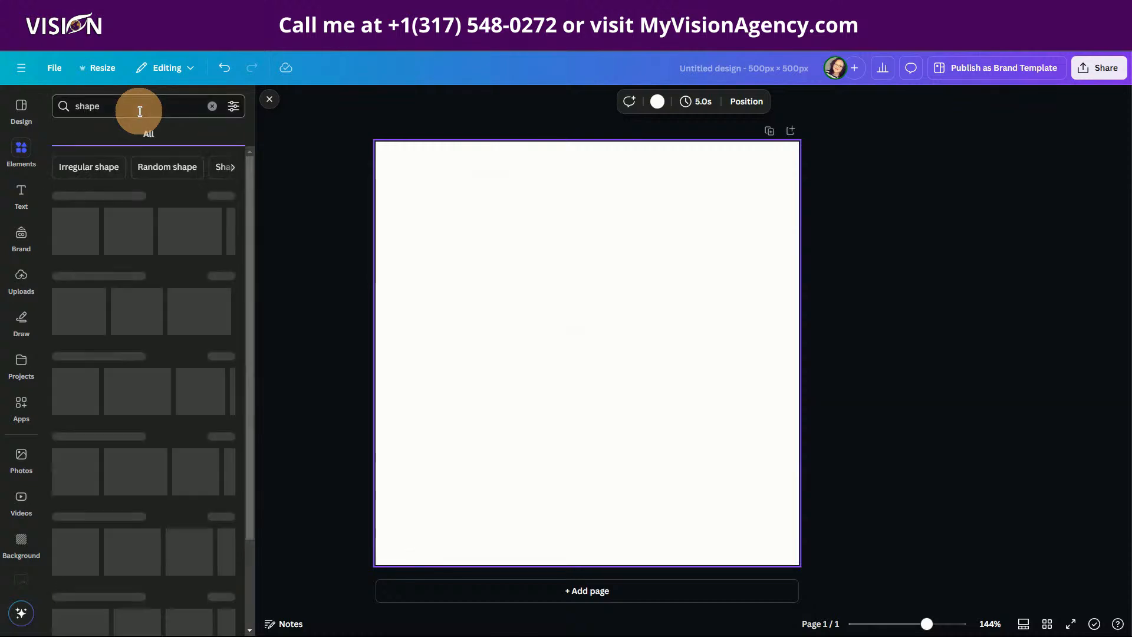
click(133, 134)
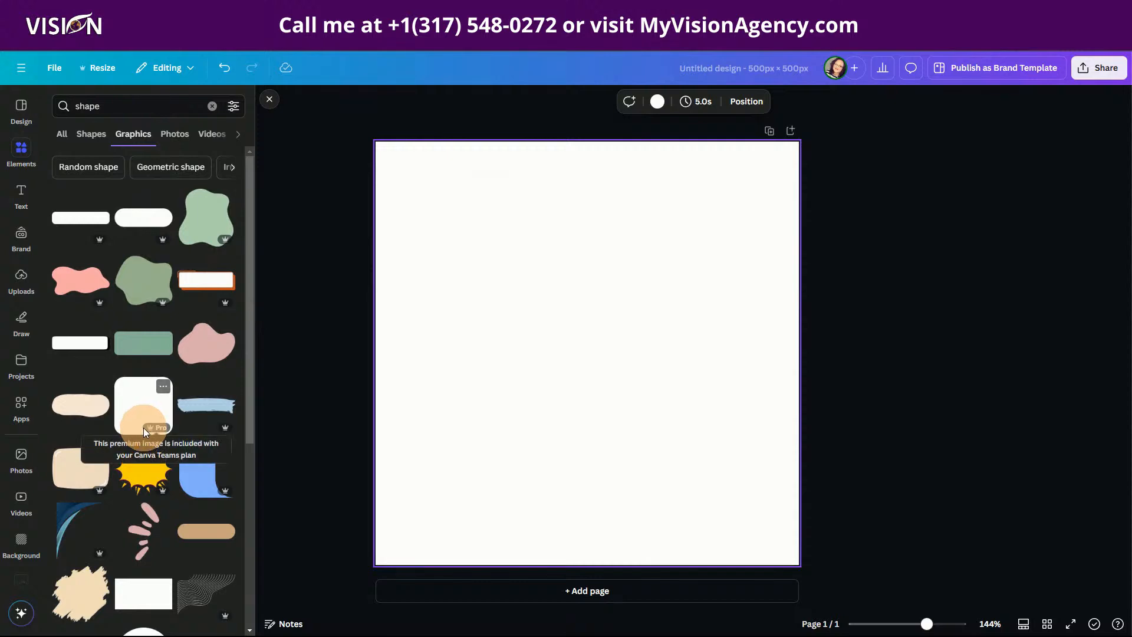
Browse the shape graphics and add the darker green organic blob to the blank canvas
scroll(143, 427, down, 5)
scroll(144, 485, down, 7)
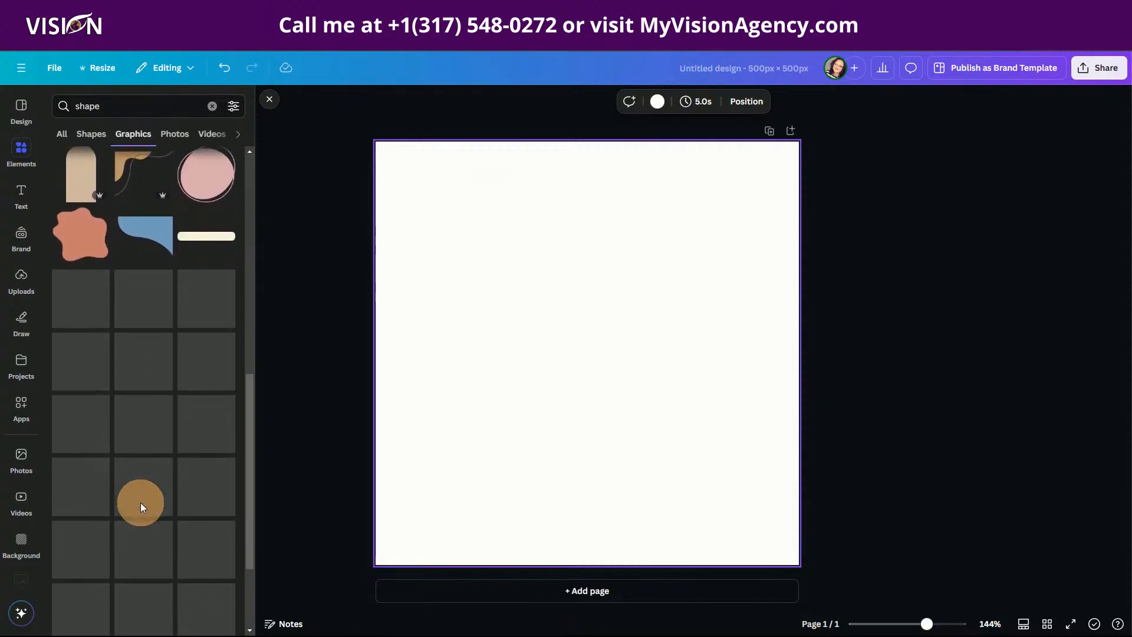
scroll(136, 477, up, 3)
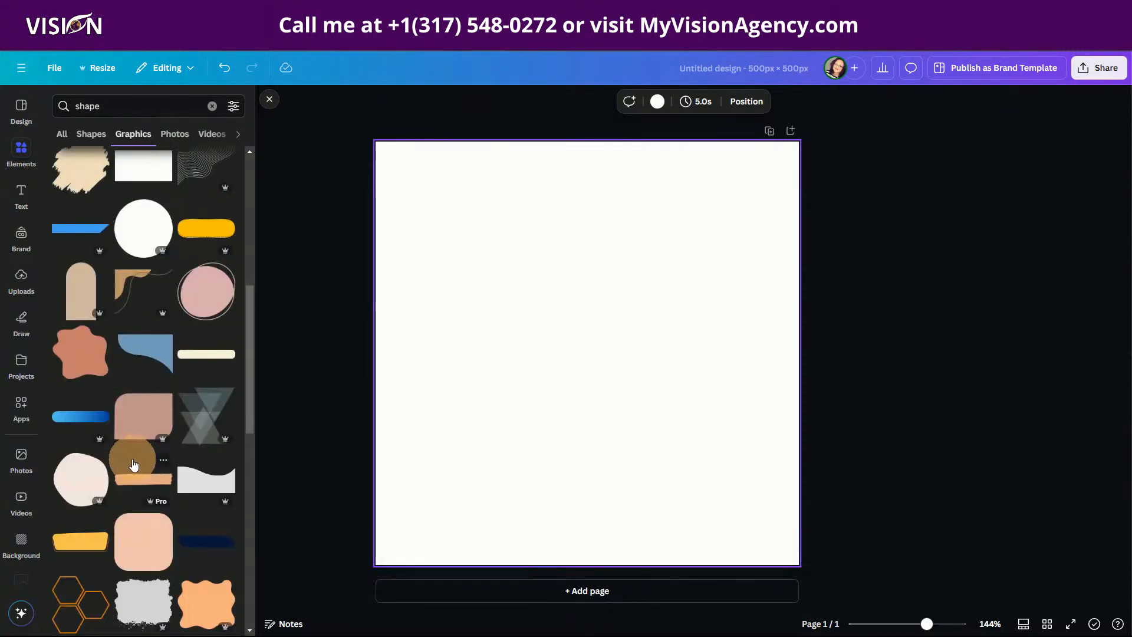
scroll(134, 472, down, 7)
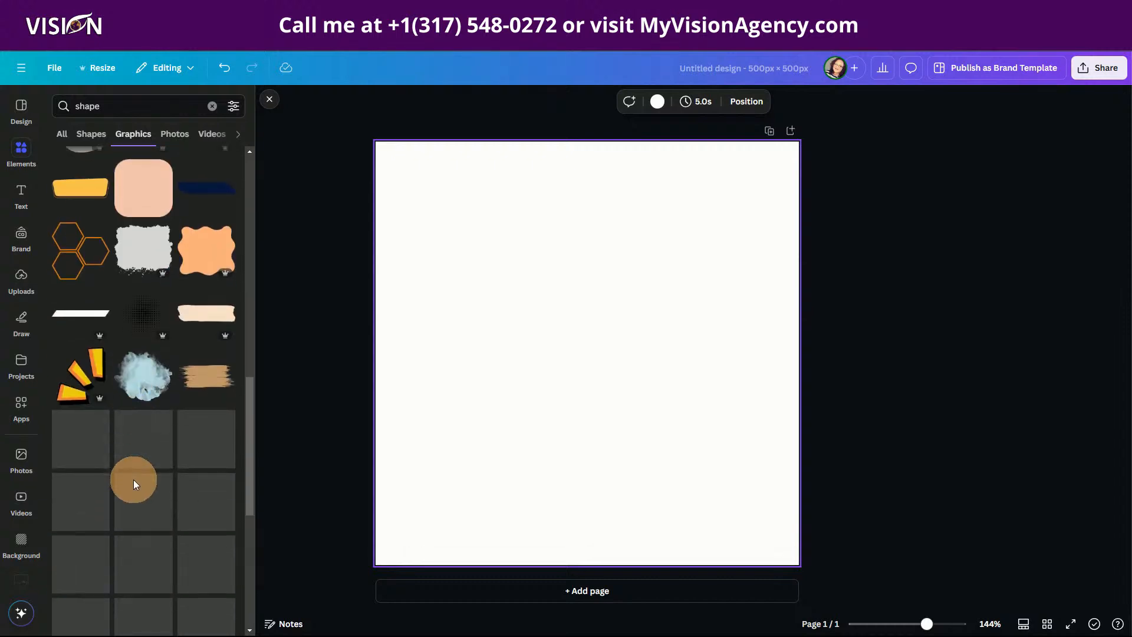
scroll(134, 479, up, 6)
scroll(127, 418, up, 5)
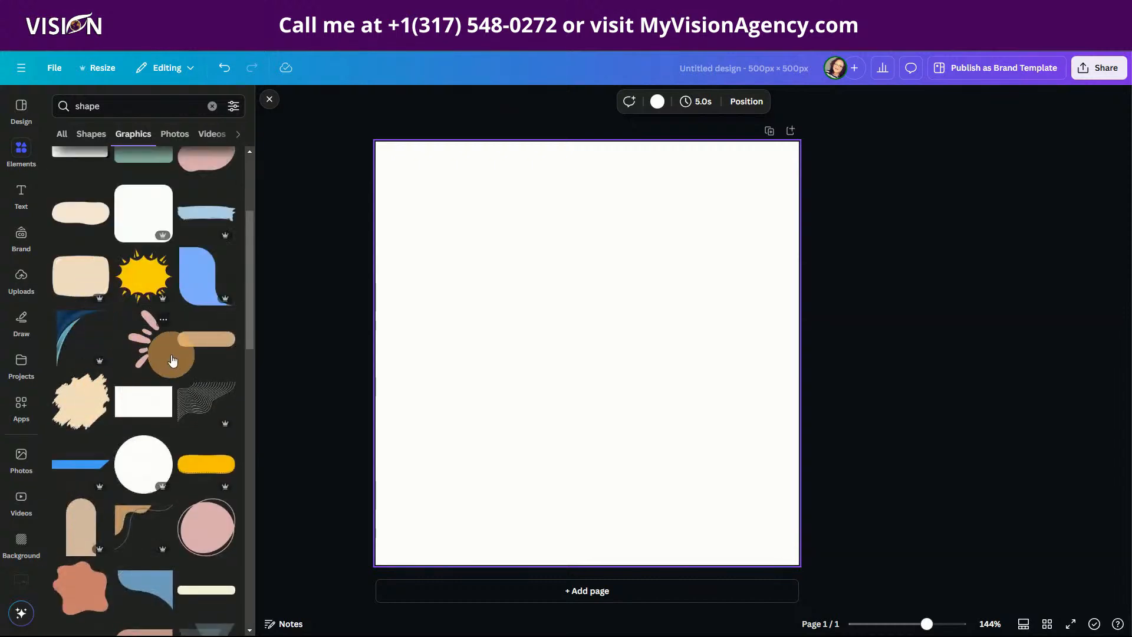
scroll(162, 333, up, 1)
scroll(161, 329, up, 2)
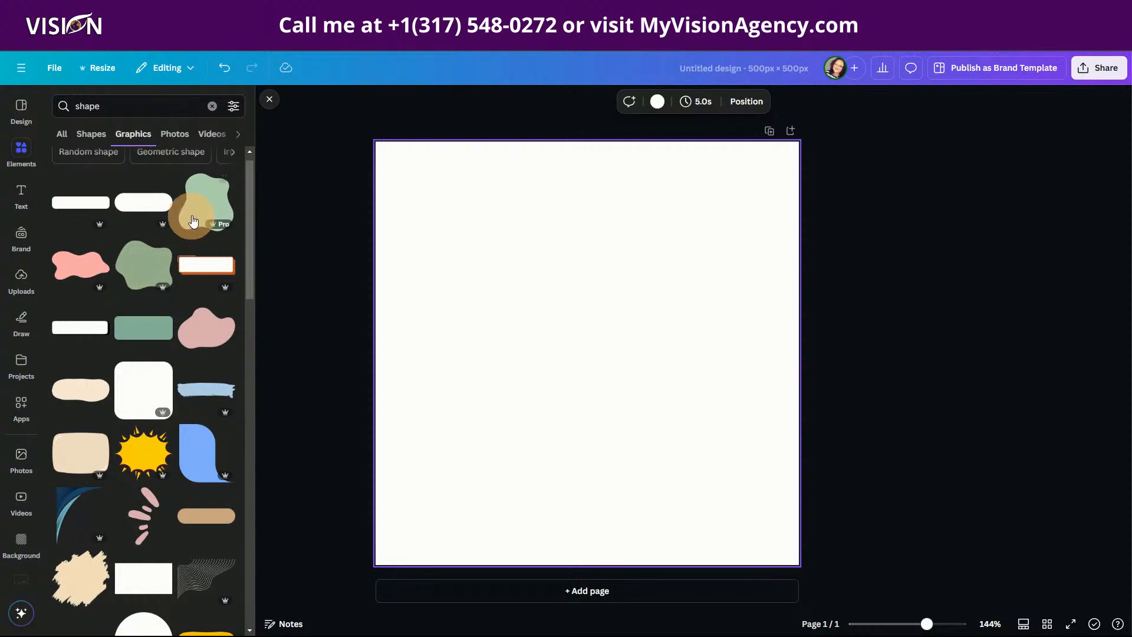
click(143, 268)
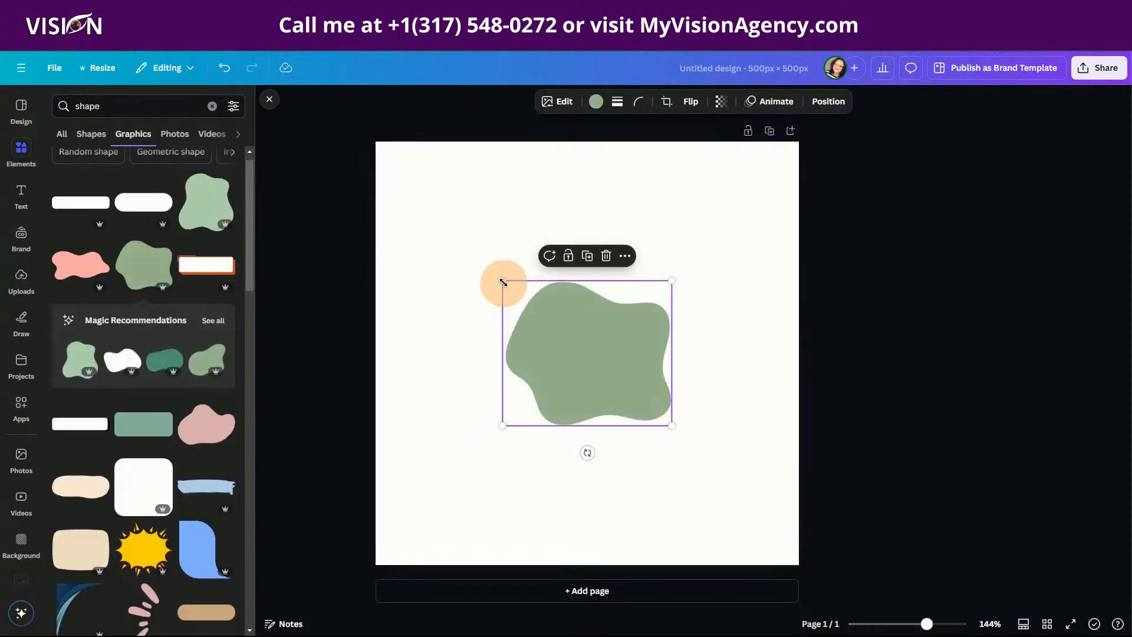
Enlarge the green blob to fill most of the canvas, center it, and duplicate it
drag(501, 279, 392, 177)
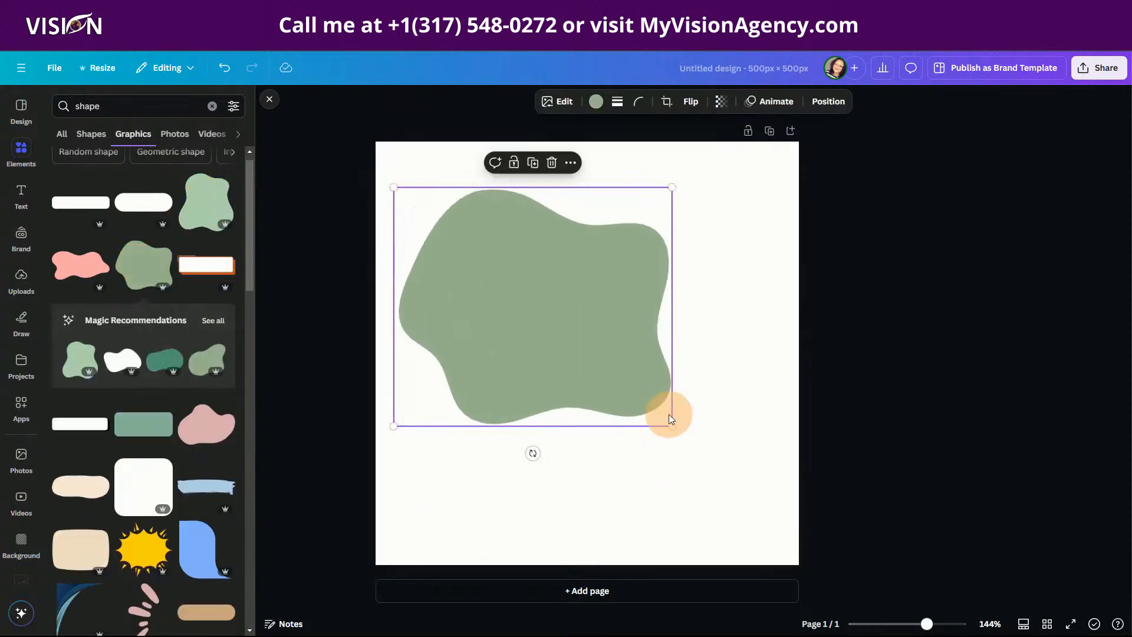
drag(669, 425, 747, 519)
drag(576, 324, 560, 255)
click(590, 179)
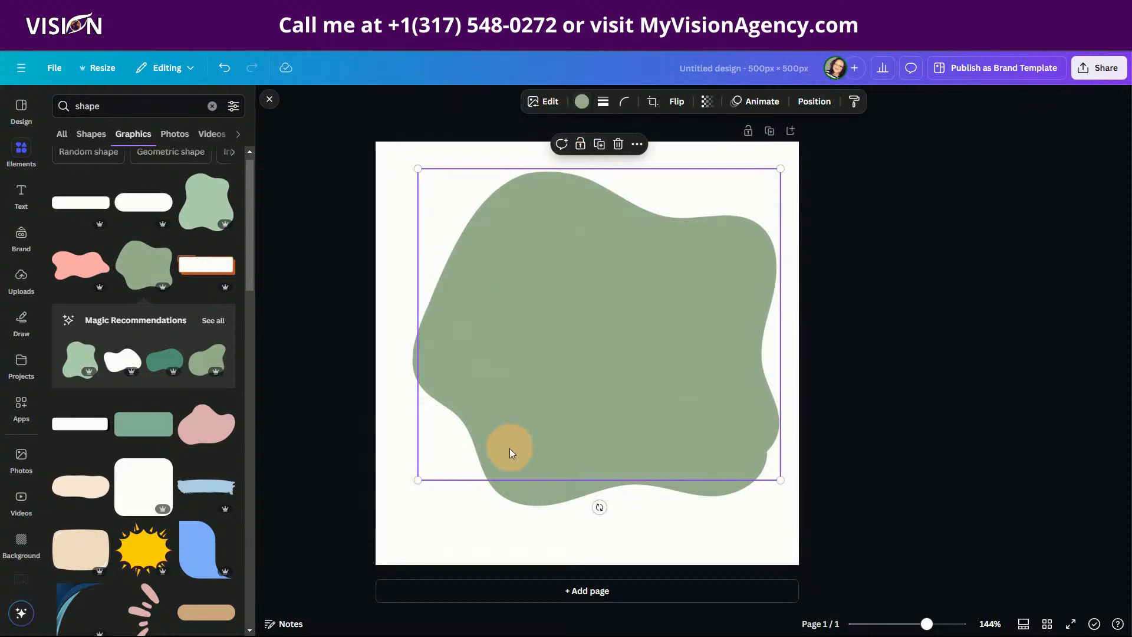
Switch the color palette to the Order Easy Menus brand kit and fill the rear blob with its orange
click(515, 495)
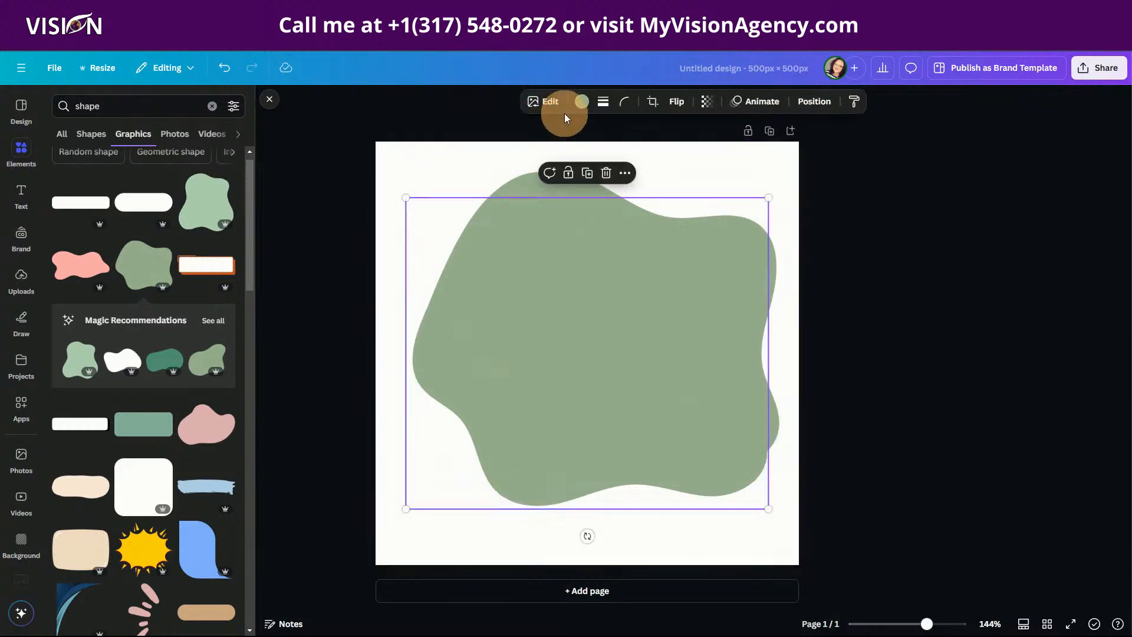
click(582, 102)
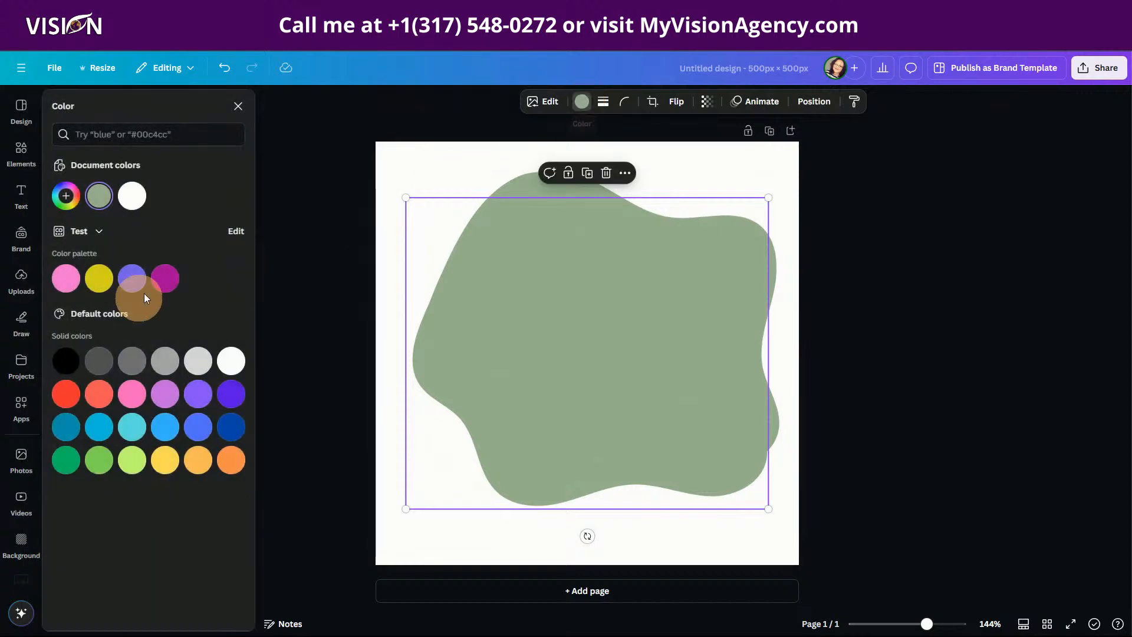
click(86, 230)
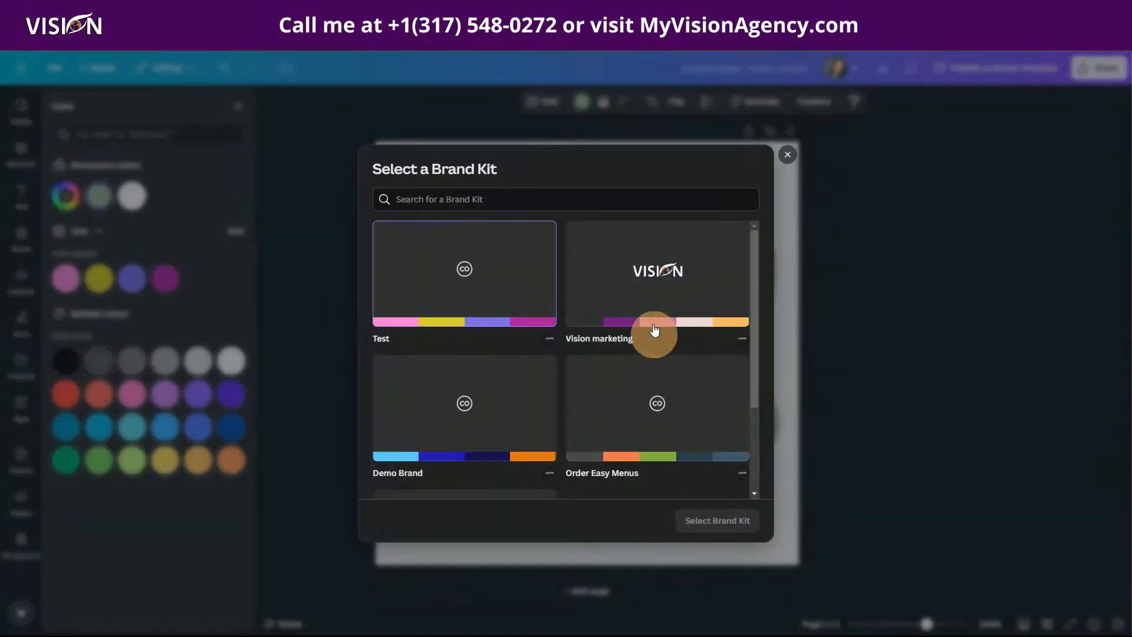
click(672, 412)
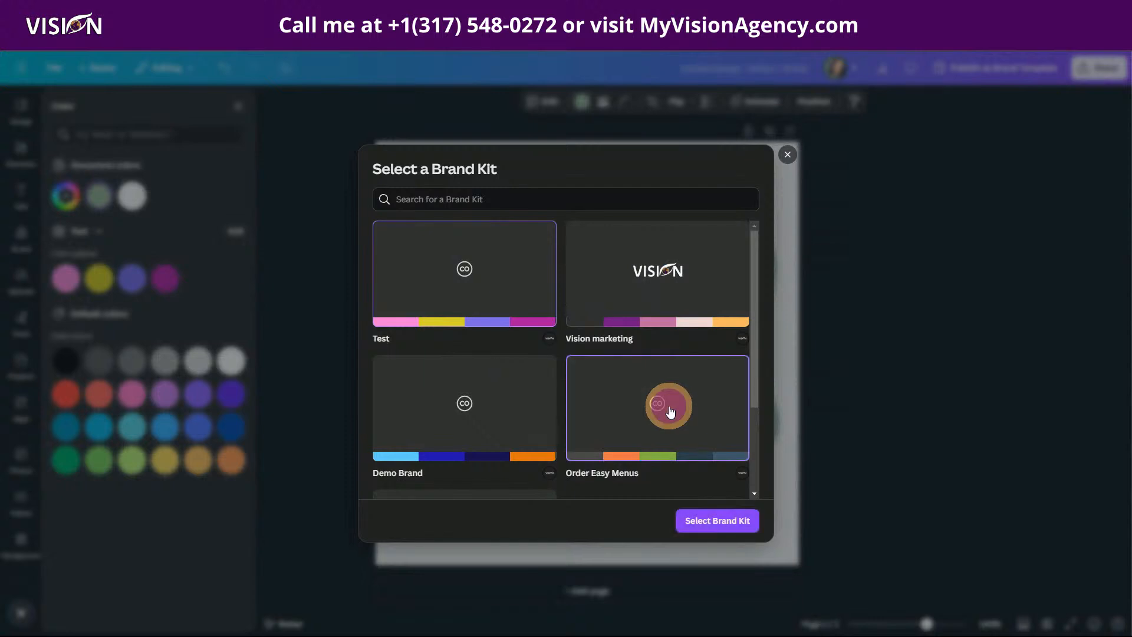
click(711, 519)
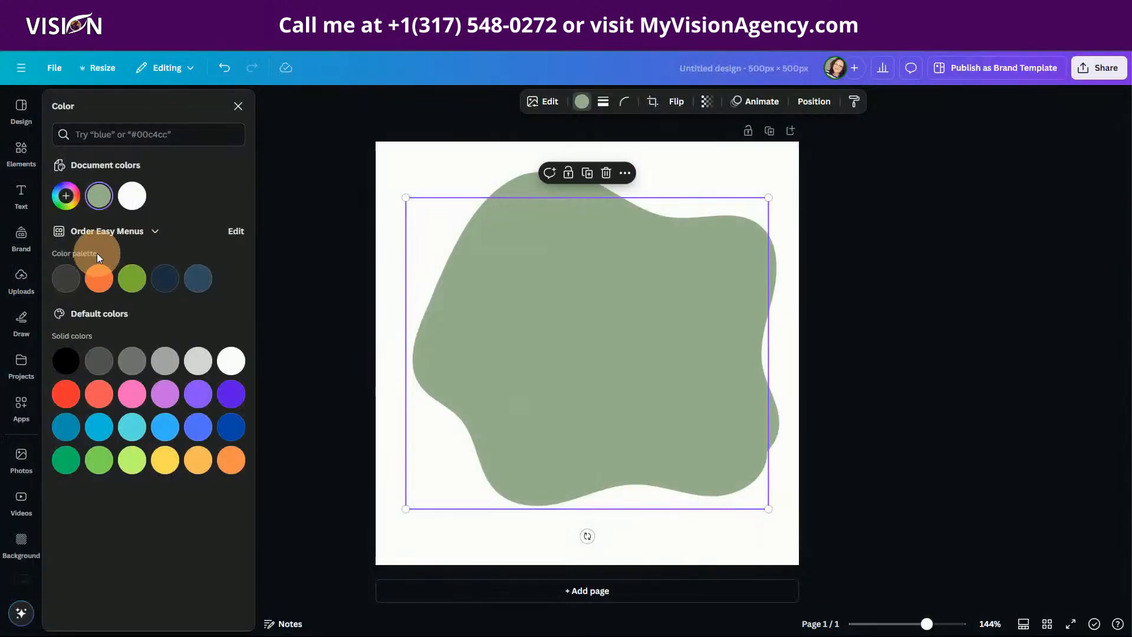
click(98, 280)
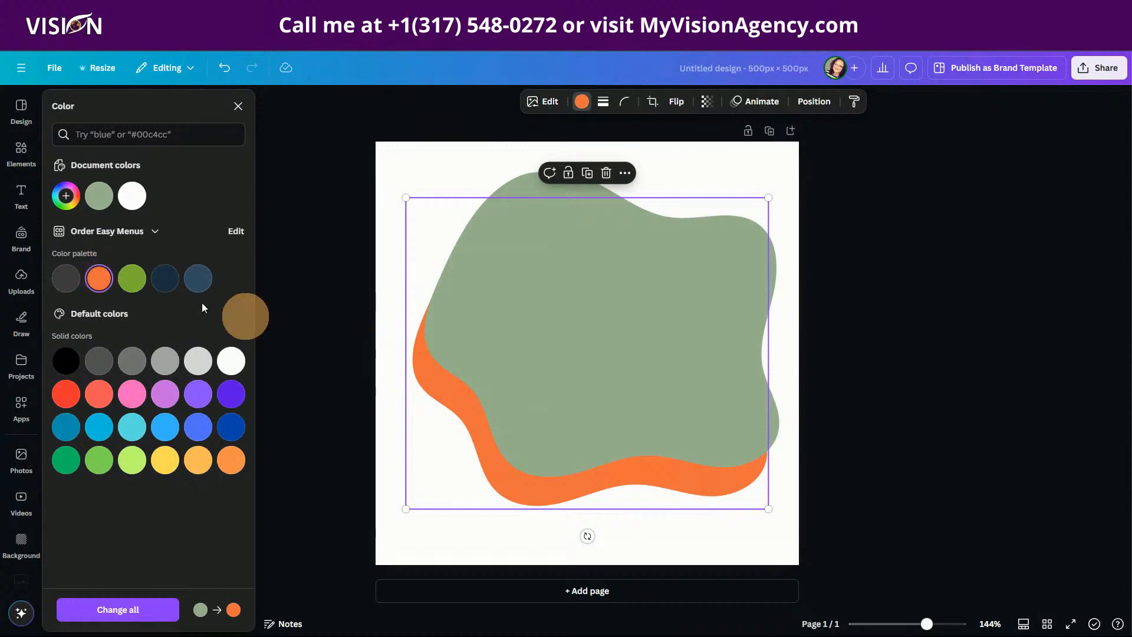
Fill the front blob with the brand palette's darkest navy and adjust its position slightly over the orange blob
click(512, 299)
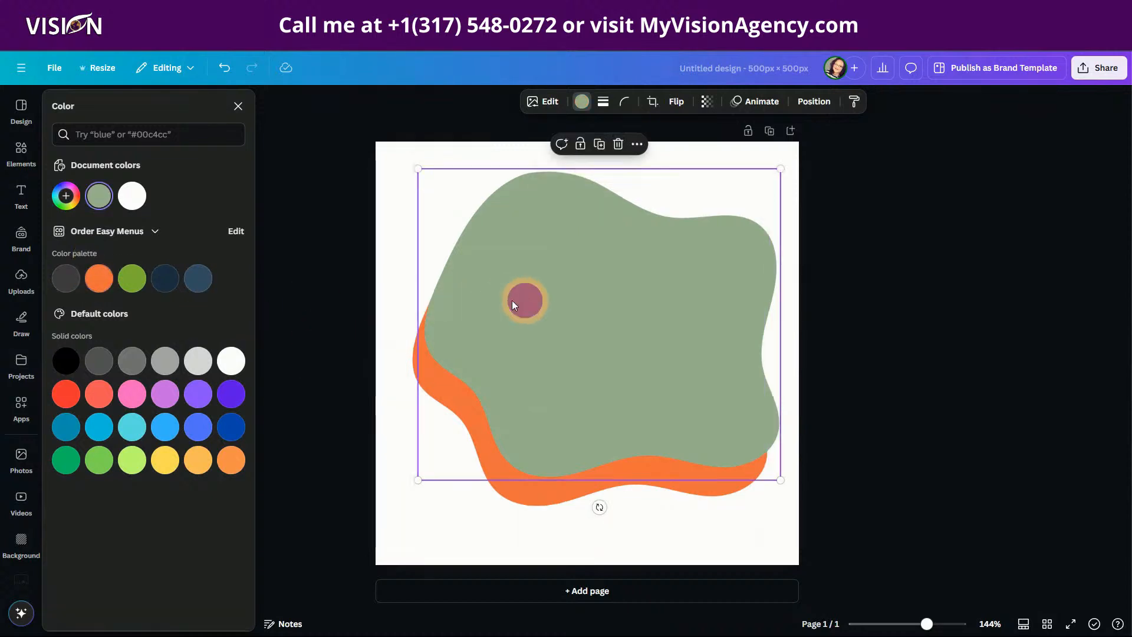
click(165, 278)
mouse_move(579, 295)
mouse_down()
mouse_move(568, 281)
mouse_move(569, 298)
mouse_up()
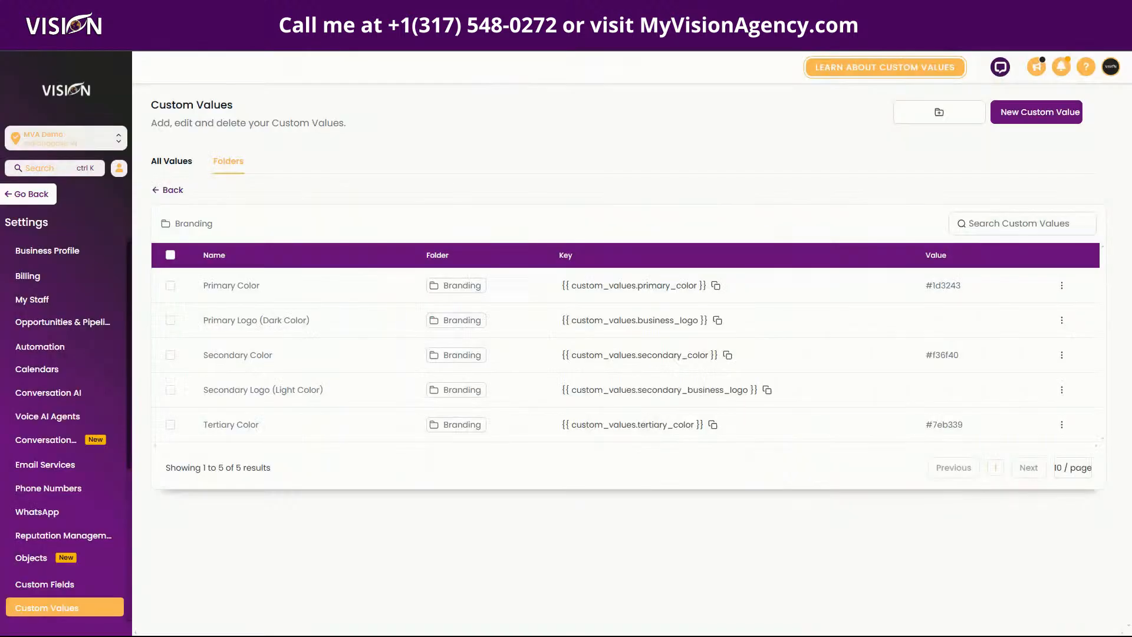
Open the Snipping Tool over the Custom Values page
mouse_move(387, 635)
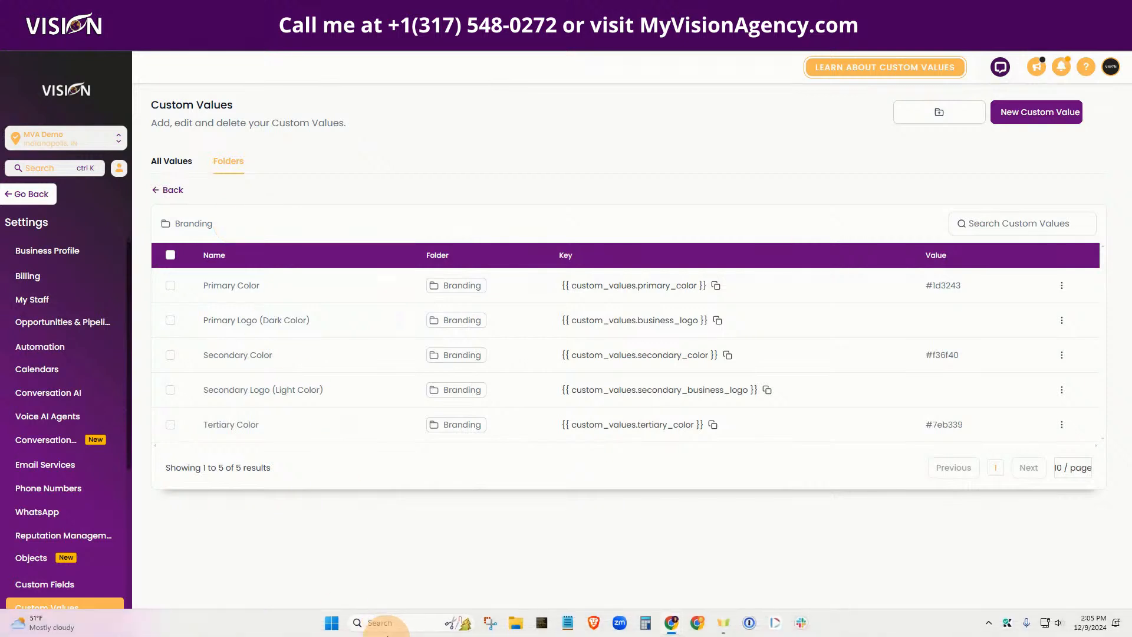
click(491, 626)
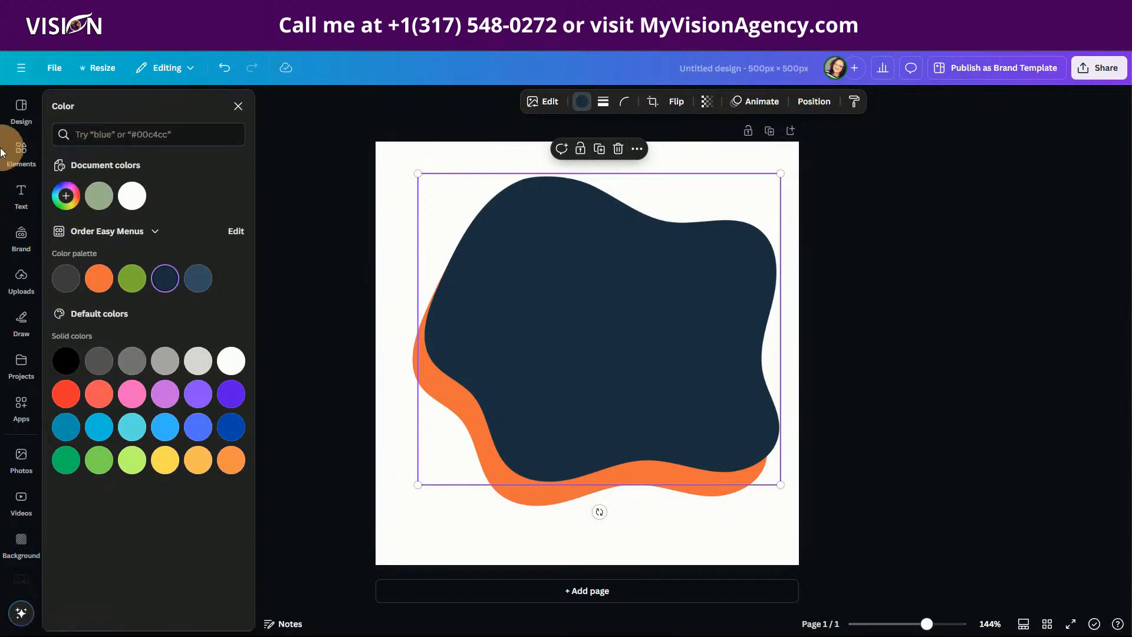
Try the recently used illustration of a woman on top of the navy blob, and remove it from the design
click(21, 151)
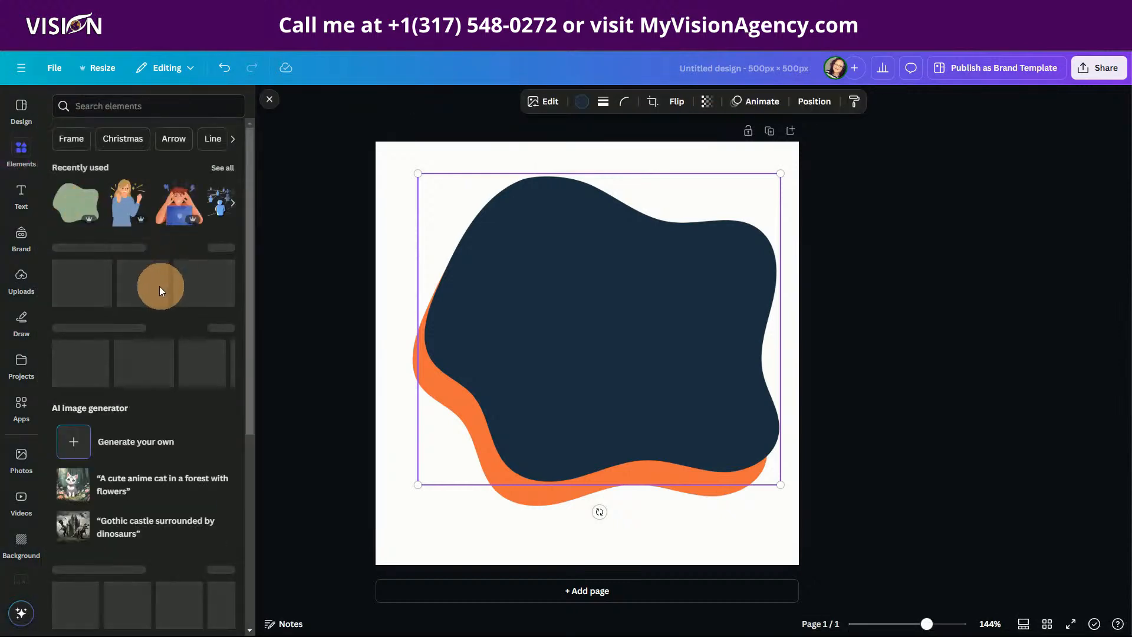
click(126, 202)
drag(618, 359, 645, 331)
click(639, 147)
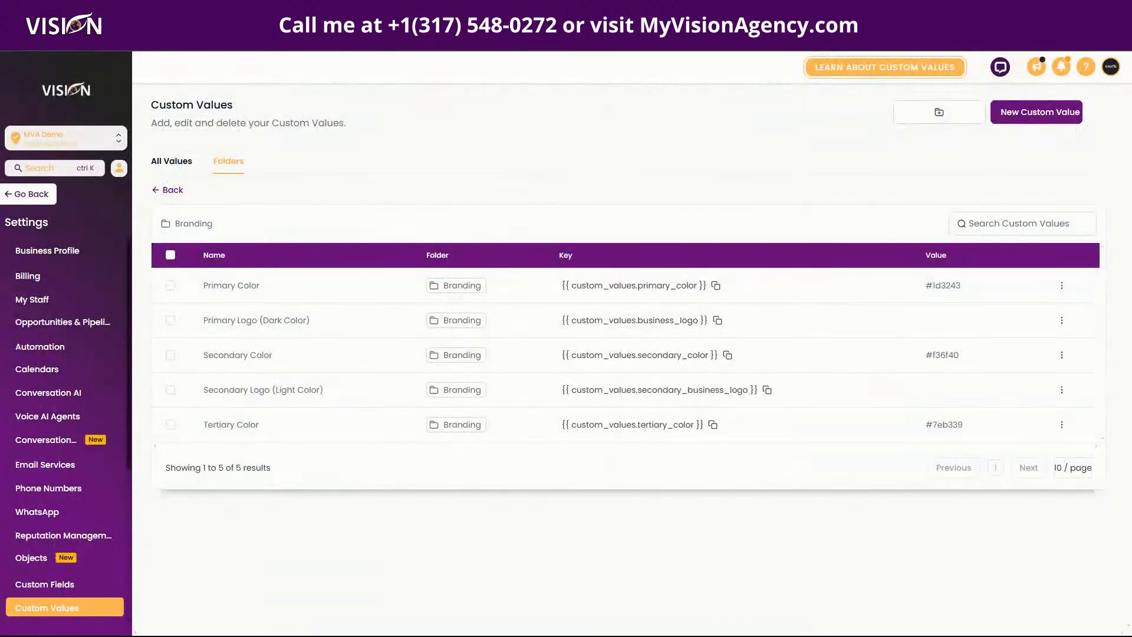
Capture the whole Custom Values page with the Snipping Tool and copy the screenshot
mouse_move(210, 635)
drag(890, 121, 586, 111)
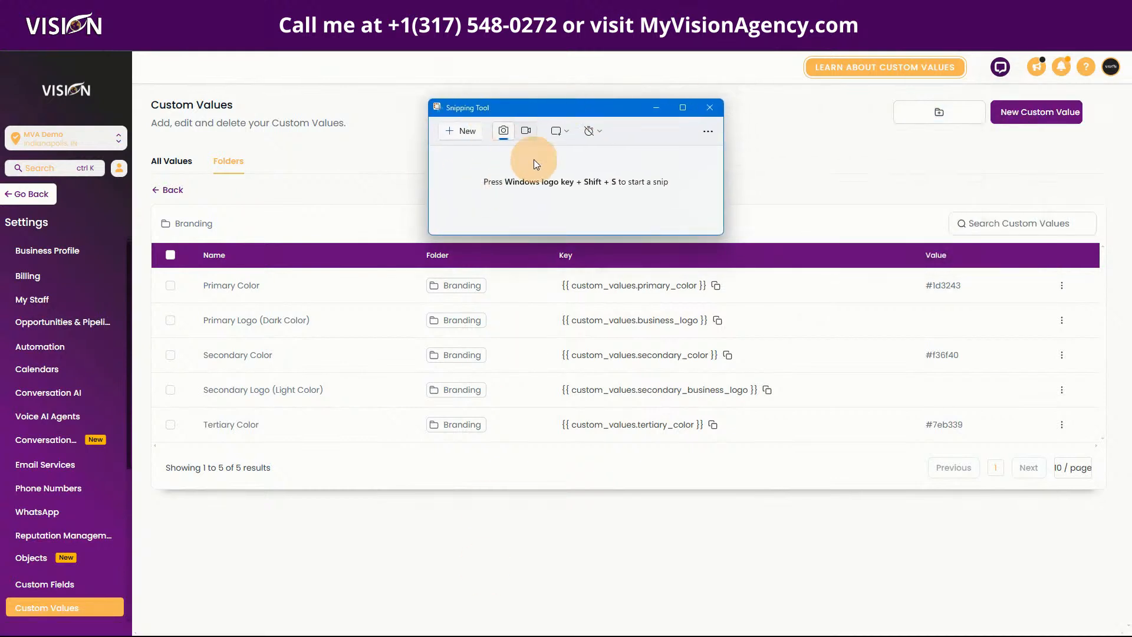
click(455, 133)
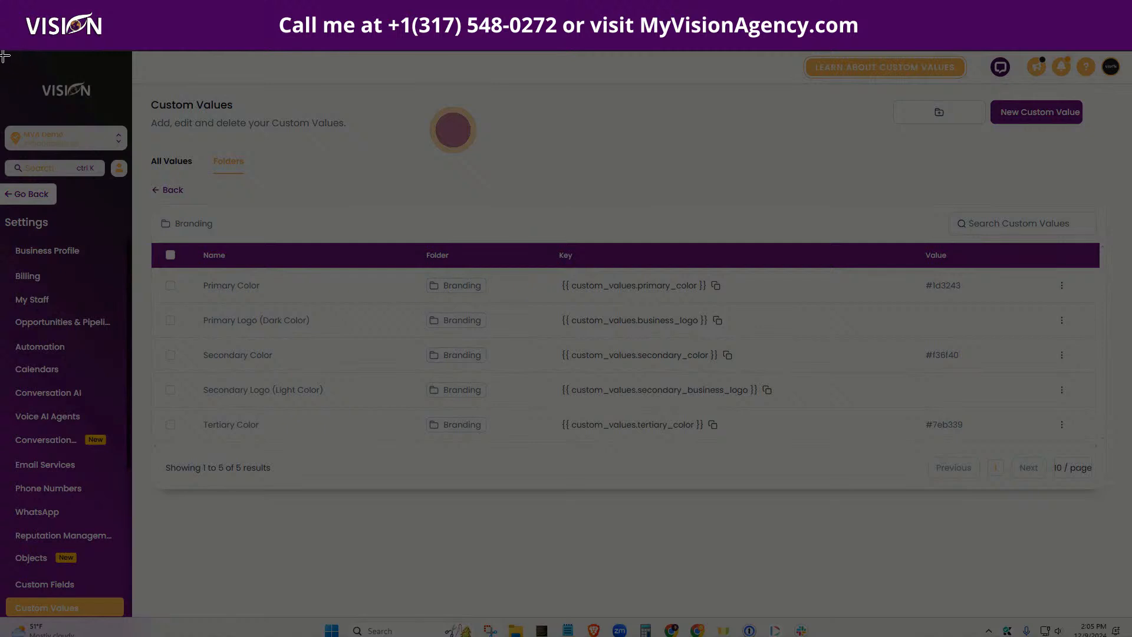
drag(5, 55, 1130, 610)
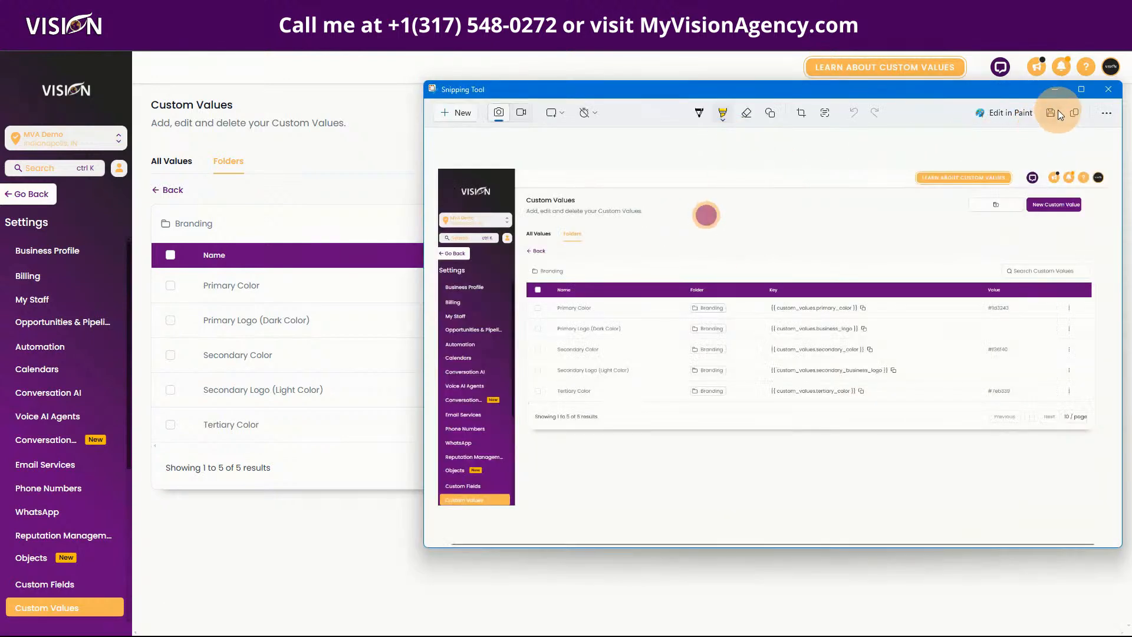
click(1075, 114)
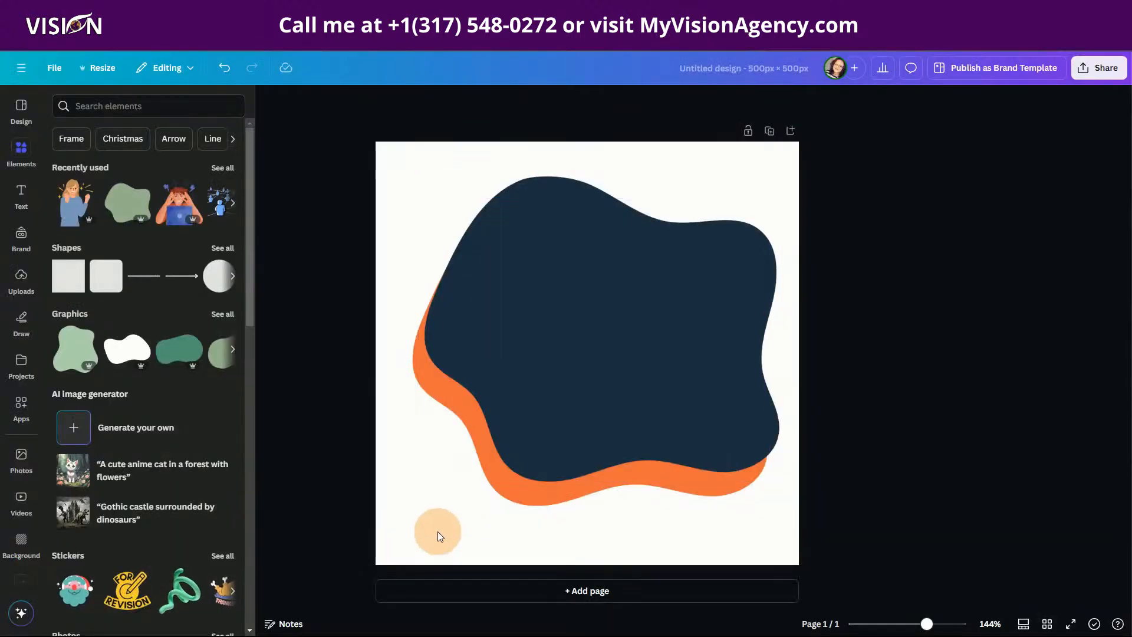
Paste the Custom Values screenshot into the Canva design and give it a Glow shadow
click(438, 532)
key(ctrl+v)
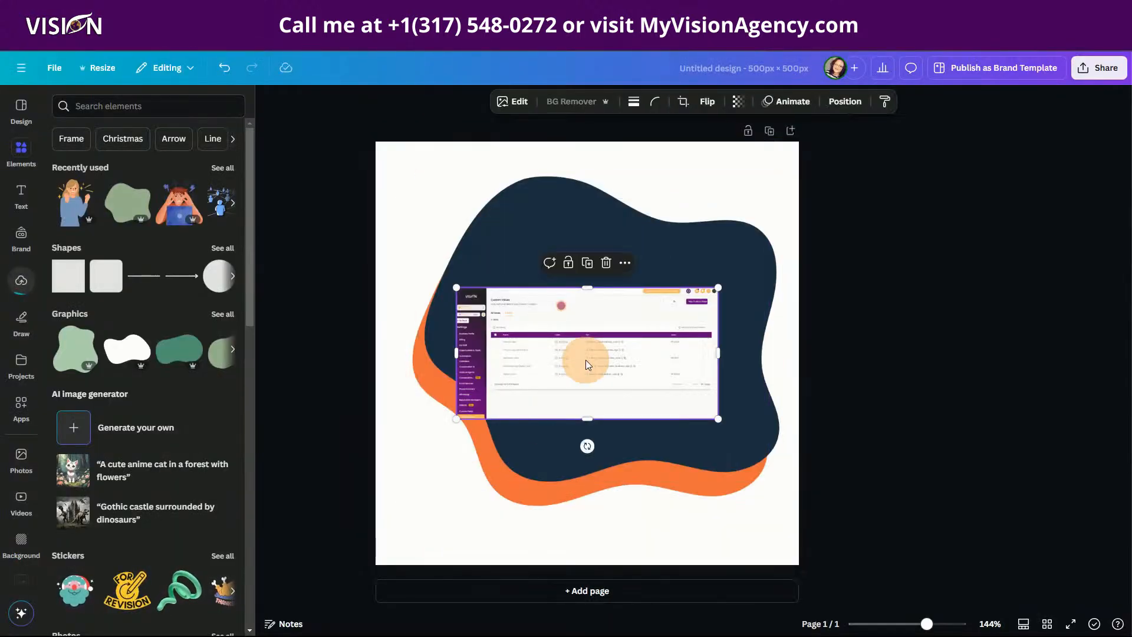
click(516, 102)
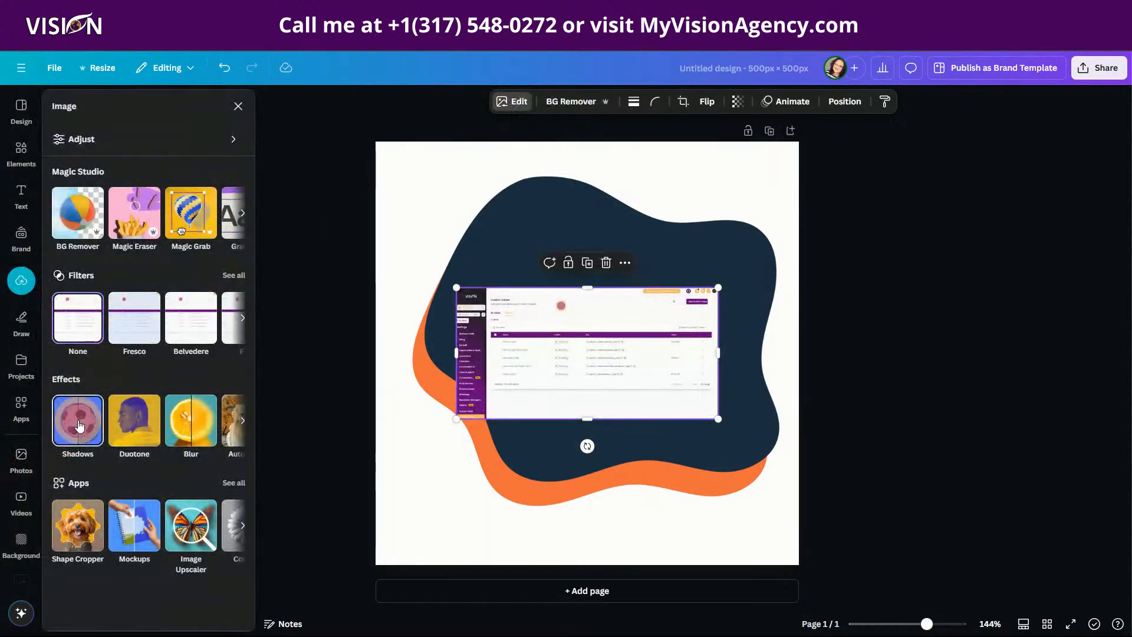
click(76, 420)
click(92, 243)
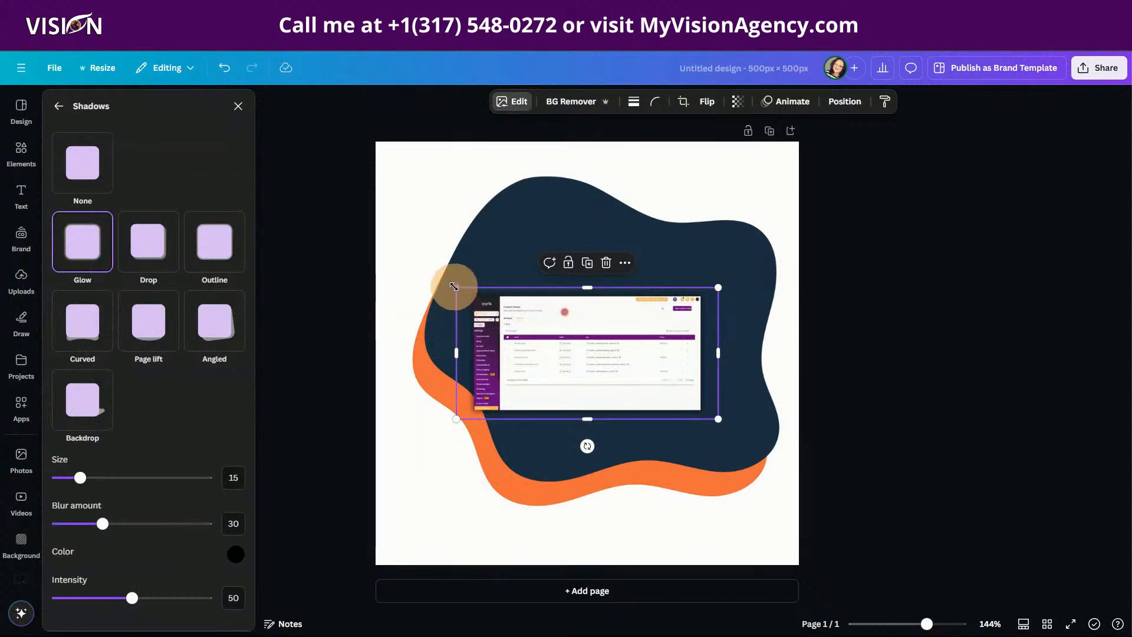
Enlarge the pasted screenshot to nearly the canvas width, place it over the upper part of the blobs, and duplicate it
drag(457, 287, 328, 169)
drag(556, 386, 621, 369)
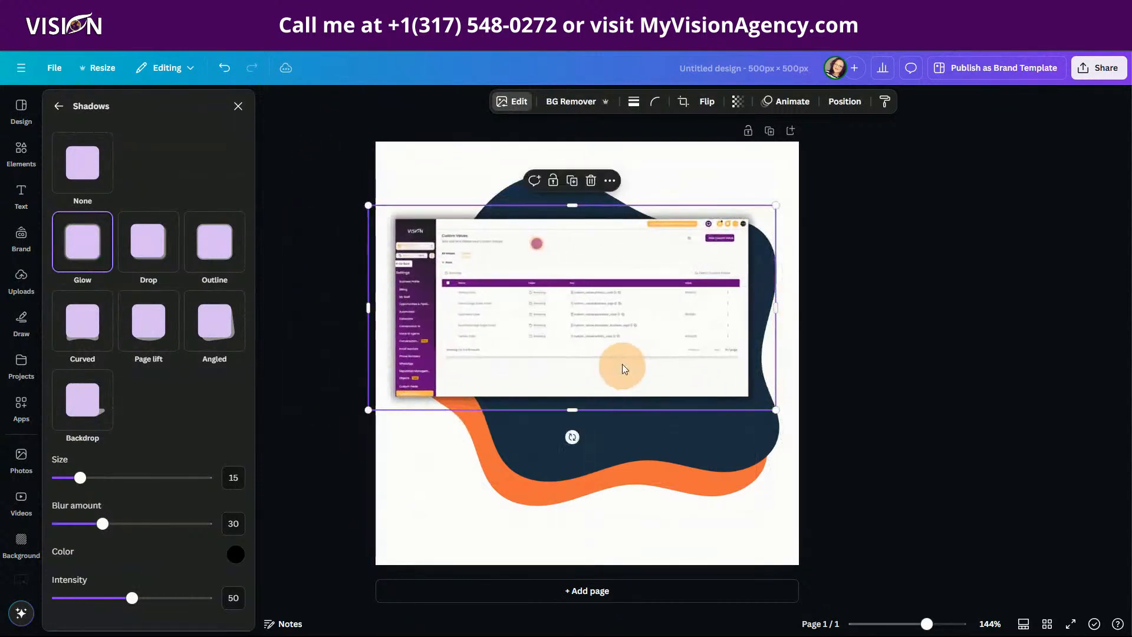
click(572, 181)
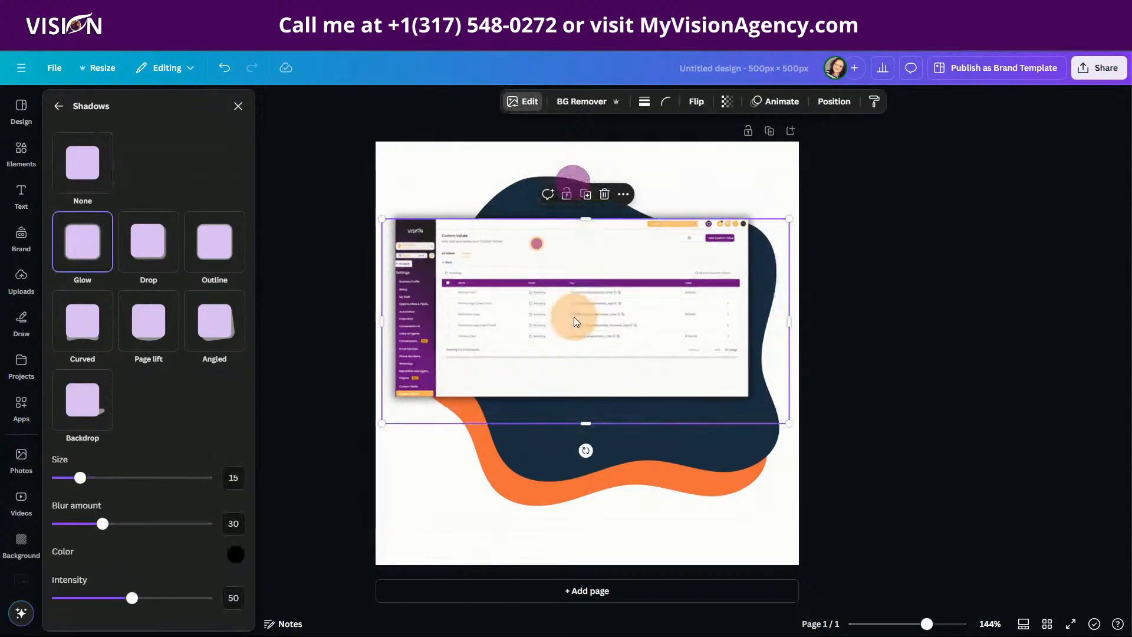
Try a layered layout with the duplicated screenshot overlapping the lower part of the original screenshot
drag(576, 317, 585, 389)
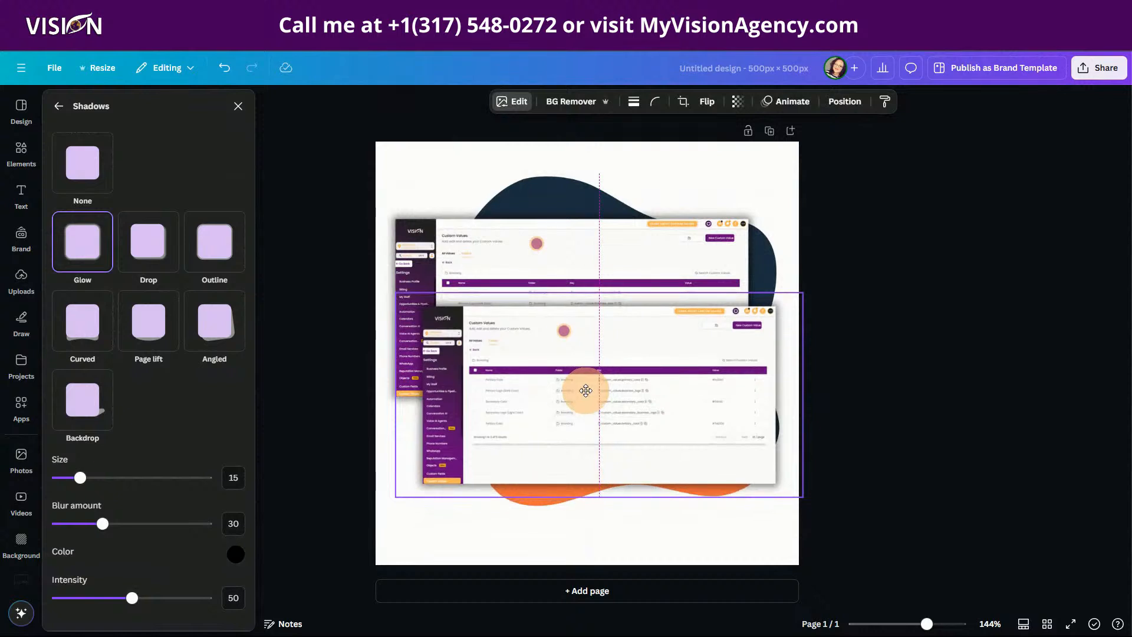
click(518, 235)
mouse_move(503, 237)
mouse_down()
mouse_move(497, 222)
mouse_move(509, 238)
mouse_up()
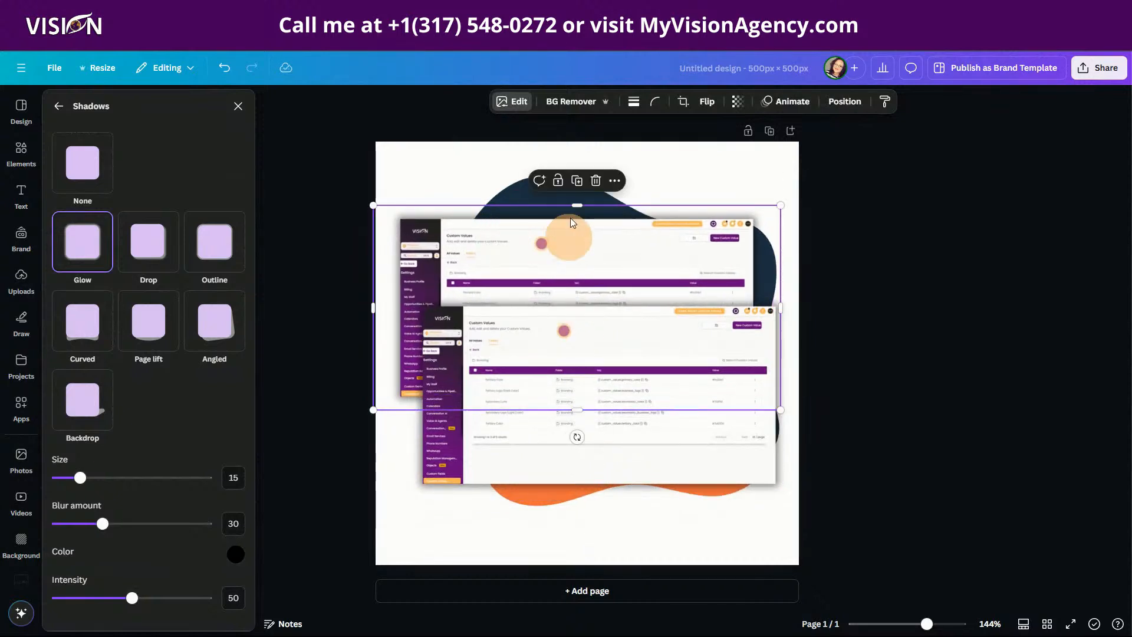
Delete both Custom Values screenshots from the design so only the navy and orange blobs are left
click(596, 181)
click(568, 356)
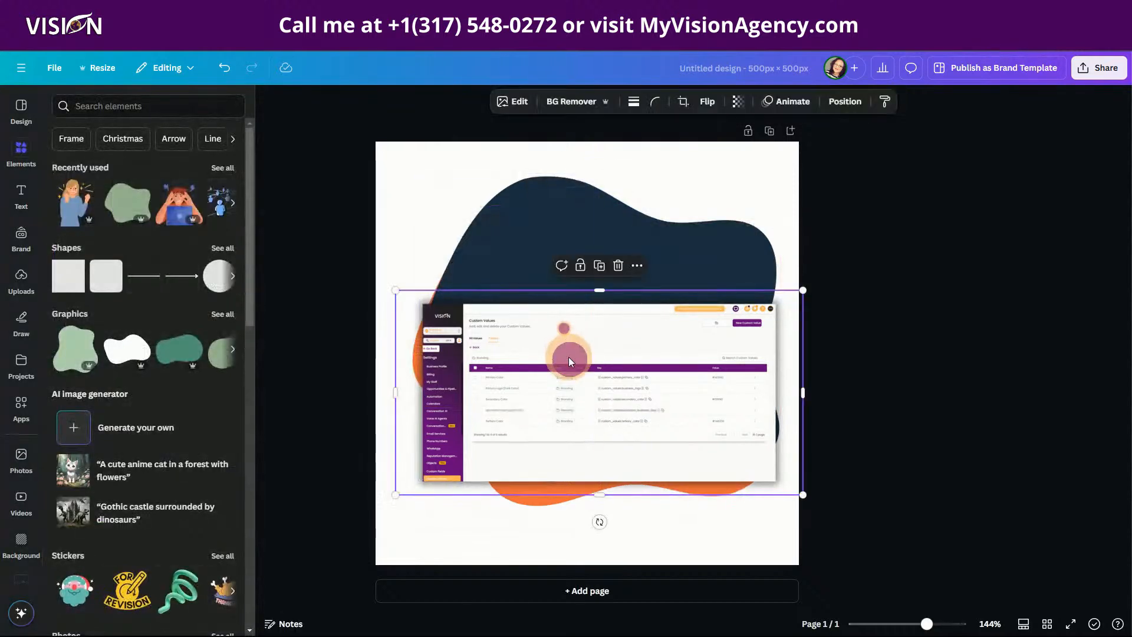
click(618, 266)
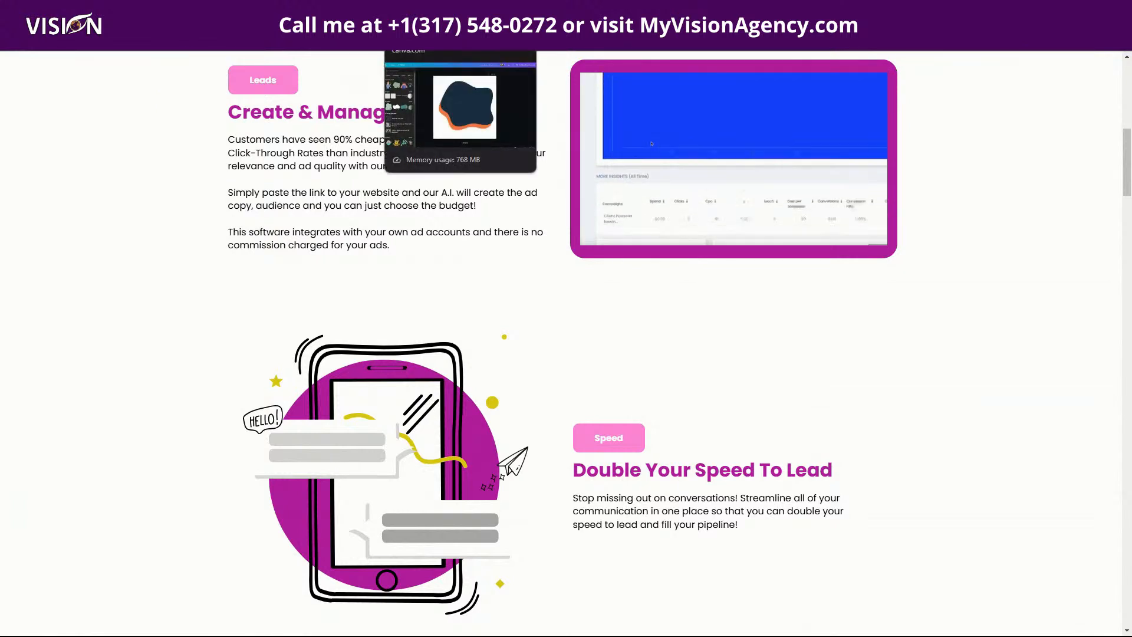
Download the two-blob Canva design as an SVG with a transparent background and save the file as test
click(448, 12)
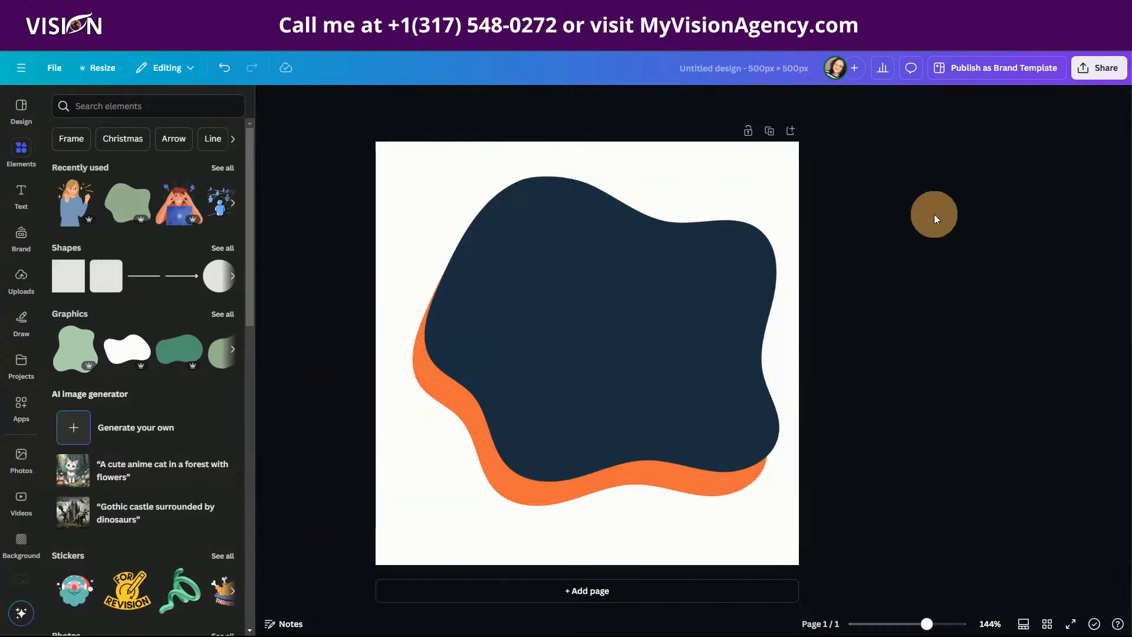
click(1105, 69)
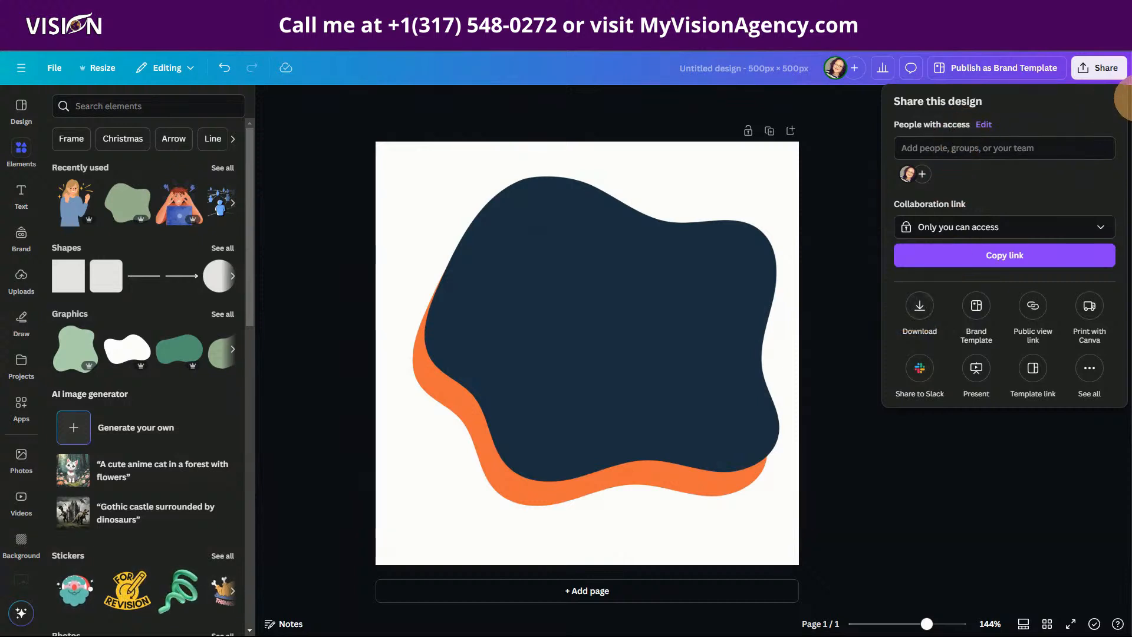
click(920, 305)
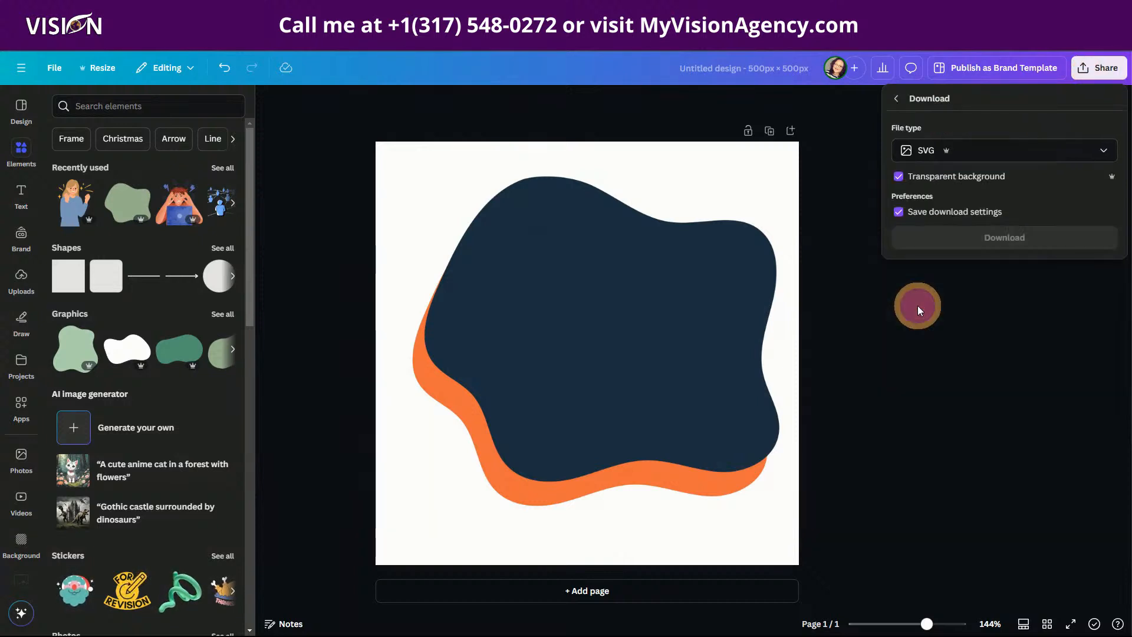
click(918, 155)
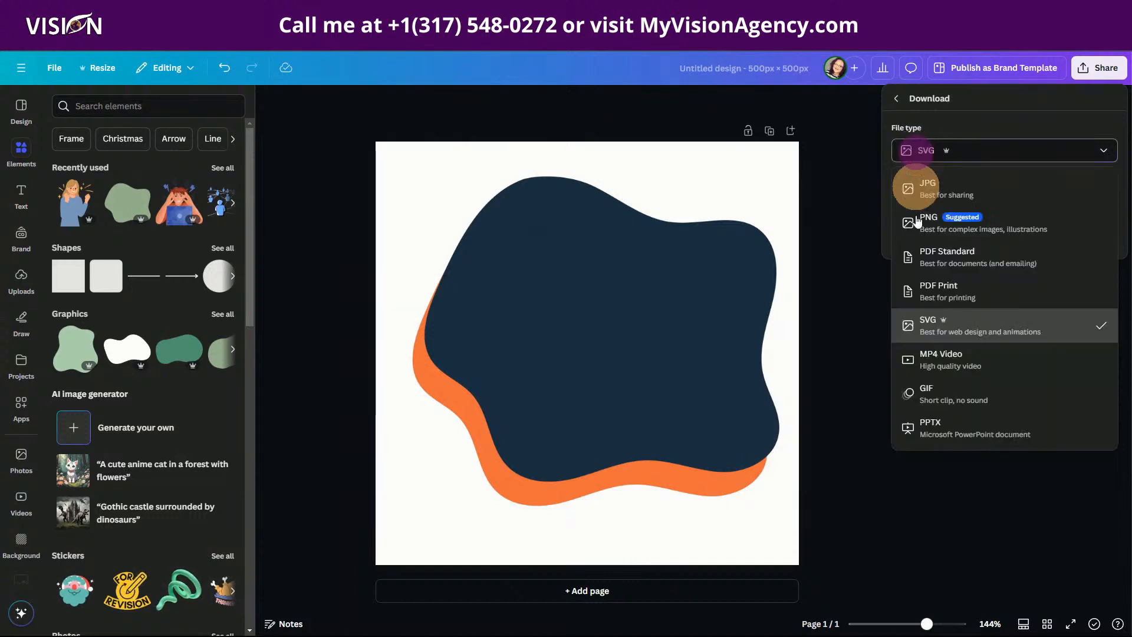
click(927, 323)
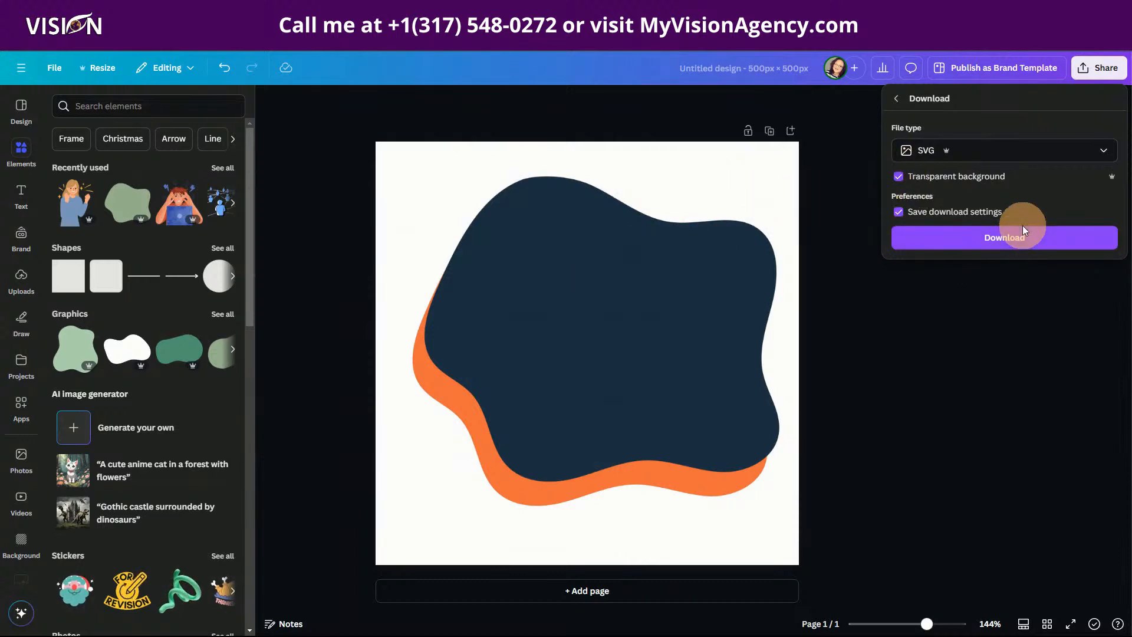
click(1020, 241)
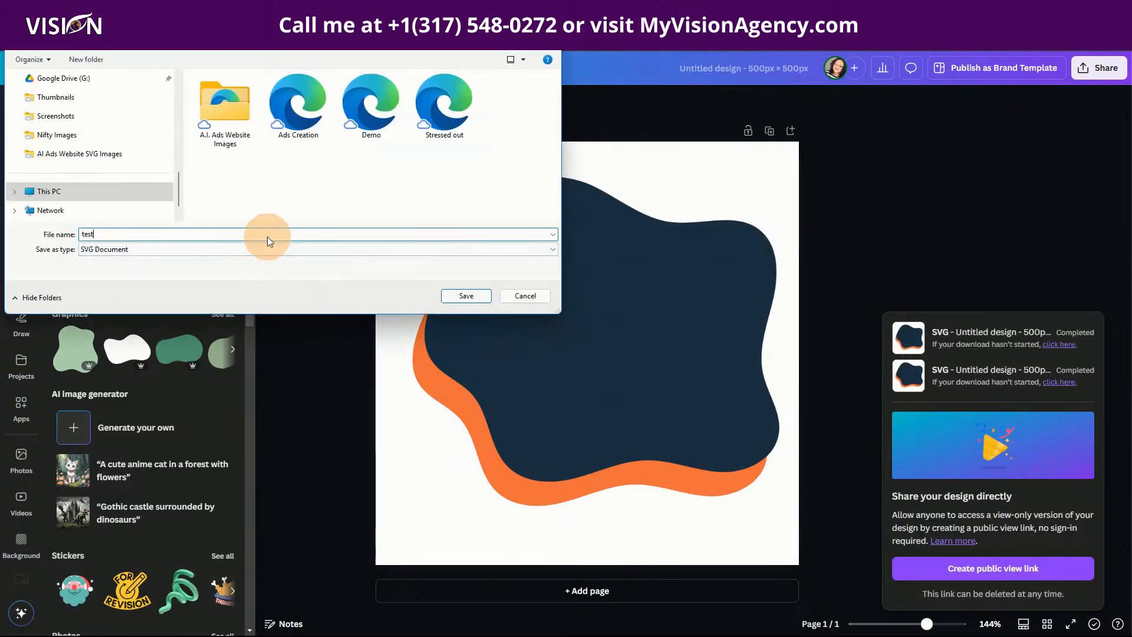
click(465, 296)
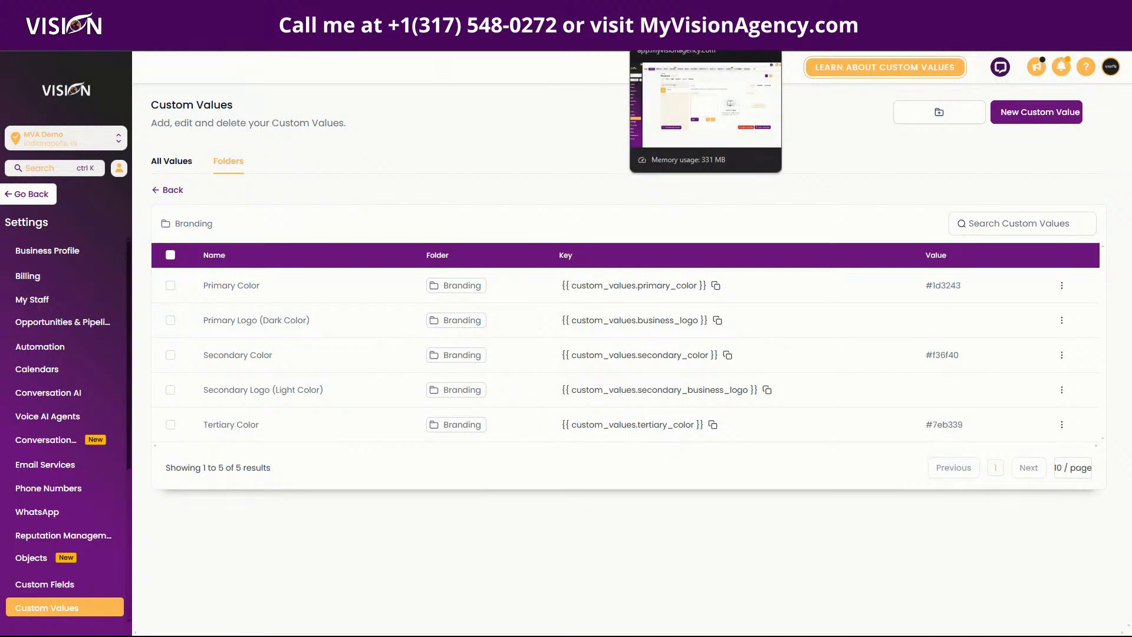
Switch to the Playground funnel and open its Home step for editing in a new tab
click(684, 12)
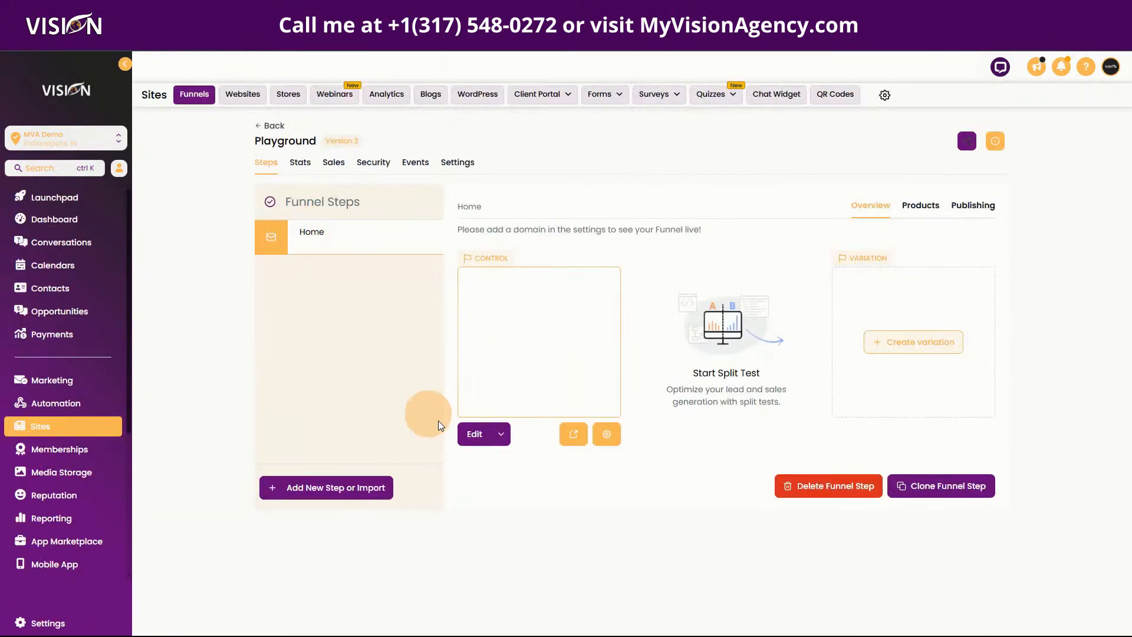
click(499, 435)
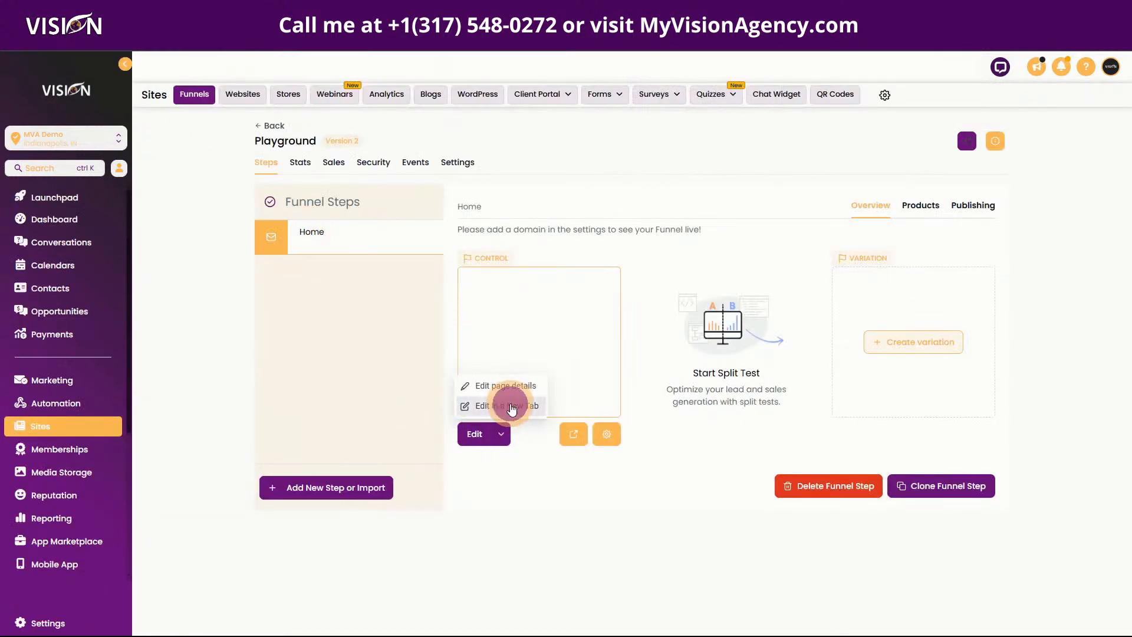
click(507, 405)
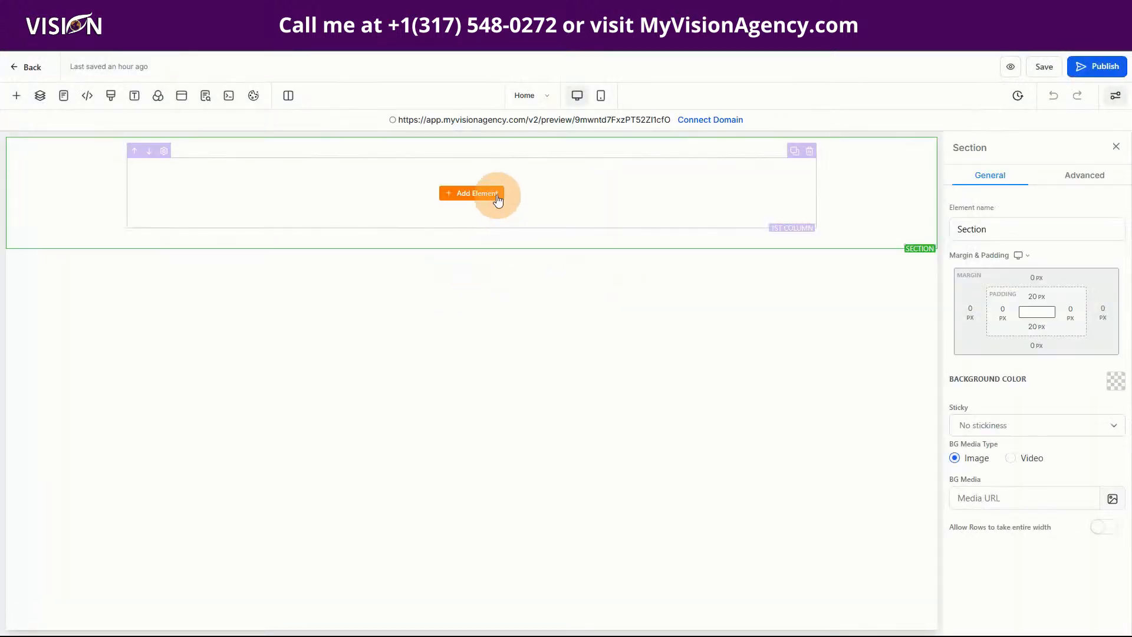
Add an Svg element to the empty column of the Home page
click(475, 195)
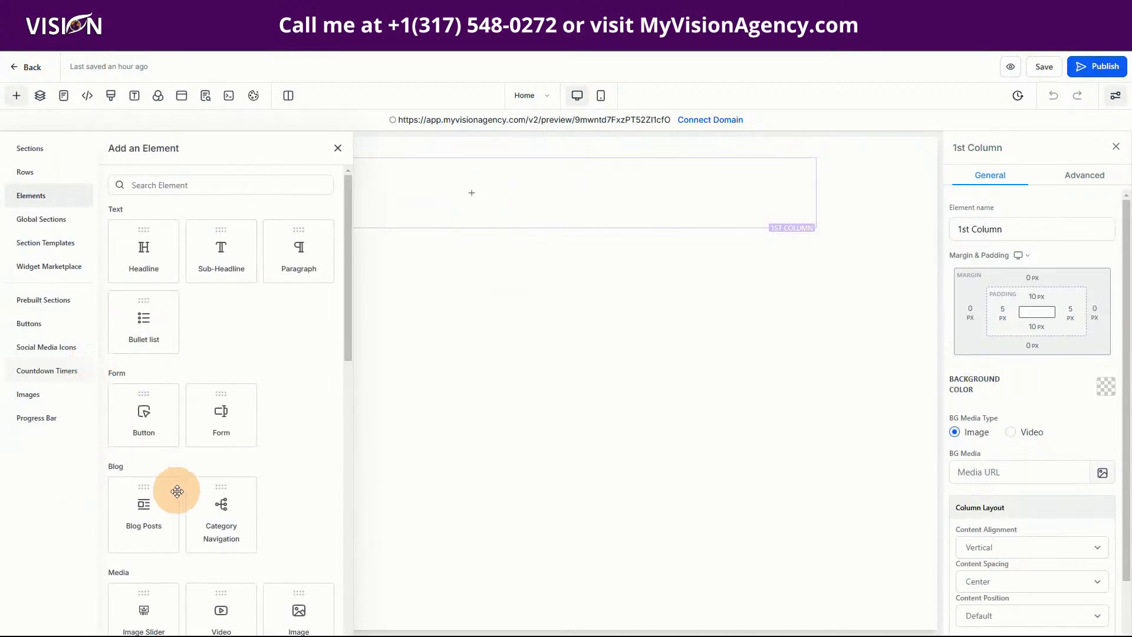
scroll(182, 497, down, 3)
scroll(182, 498, down, 7)
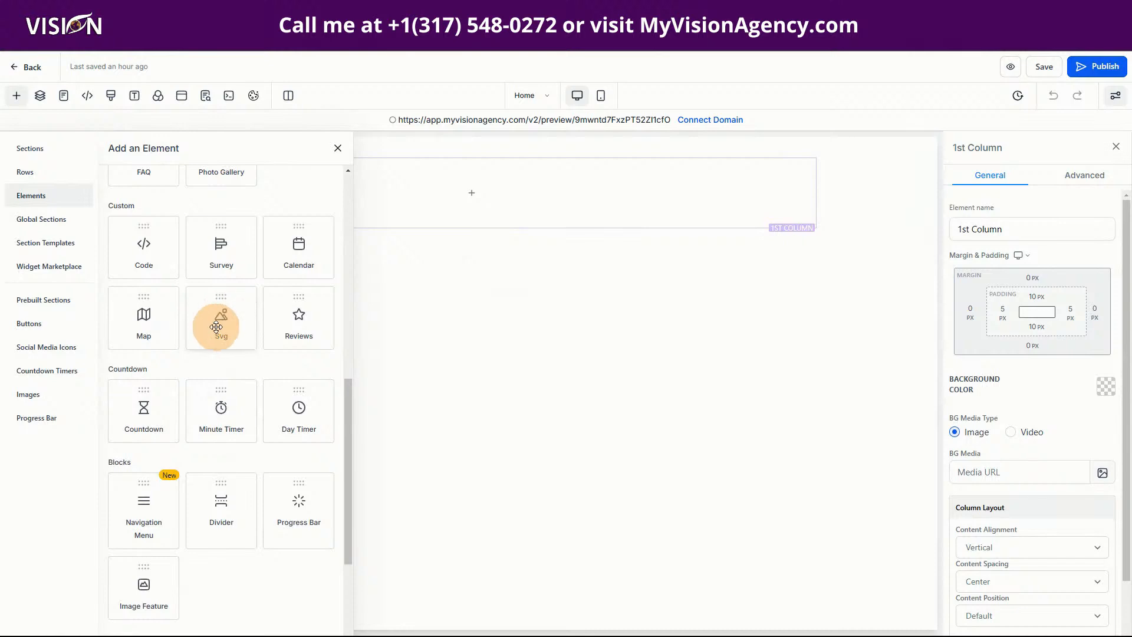
drag(217, 325, 490, 176)
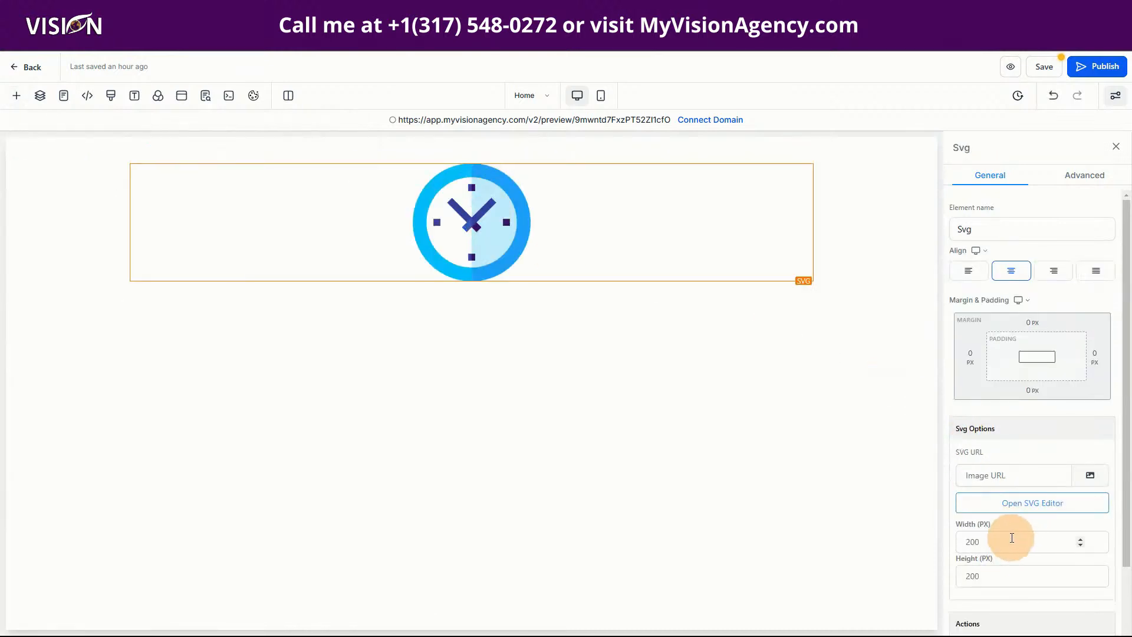
Upload the downloaded test.svg to Media Storage and use it as the Svg element's image
click(1023, 508)
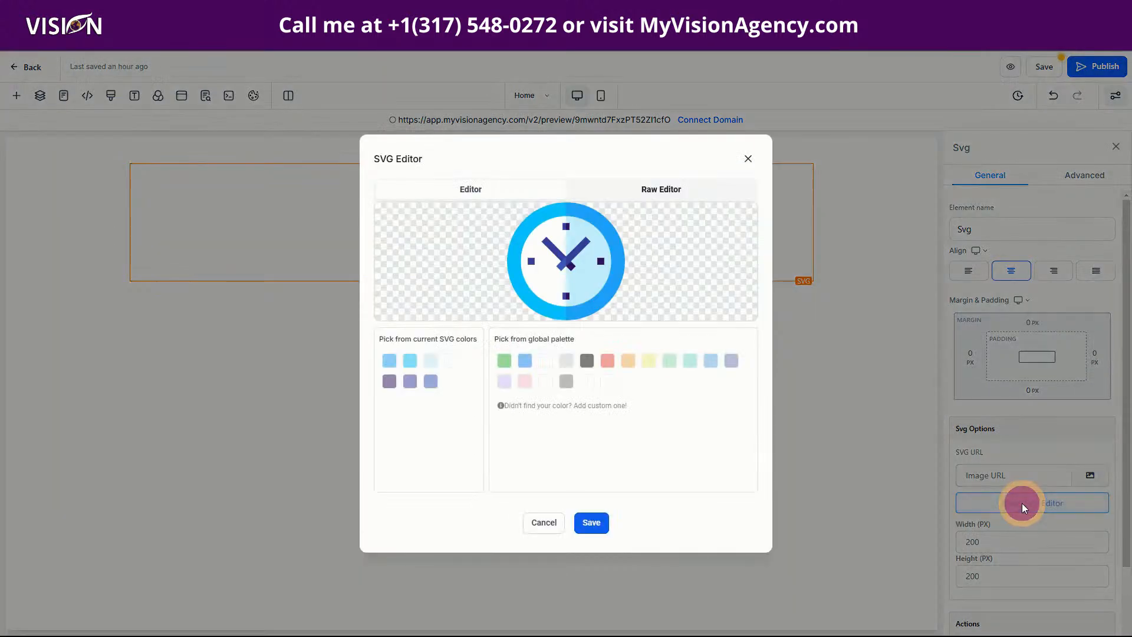
click(746, 162)
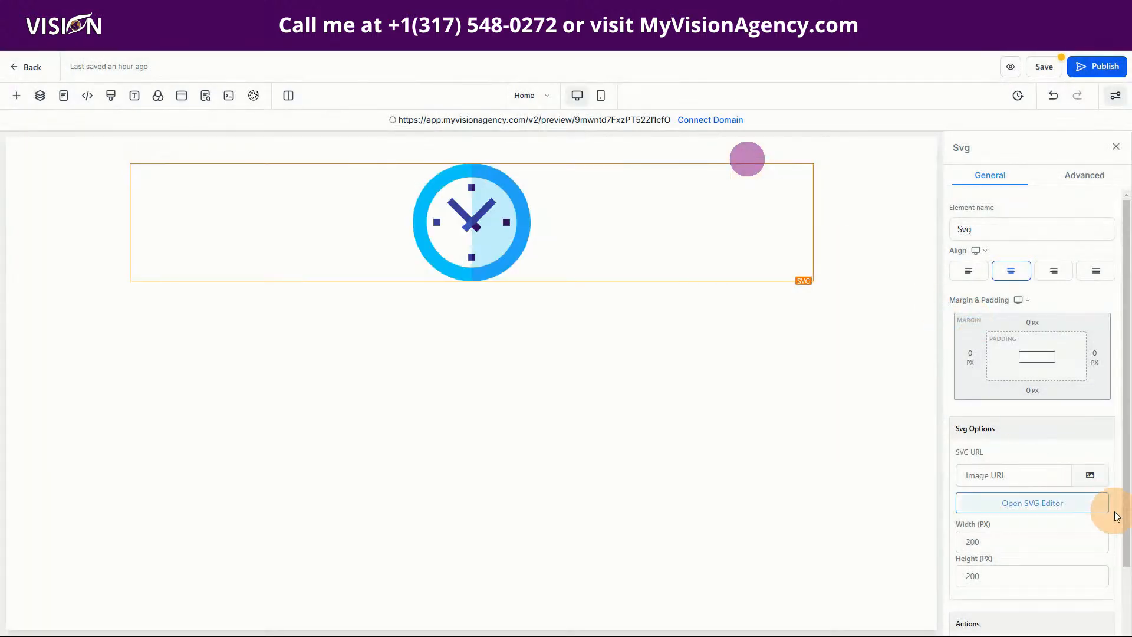
click(1087, 479)
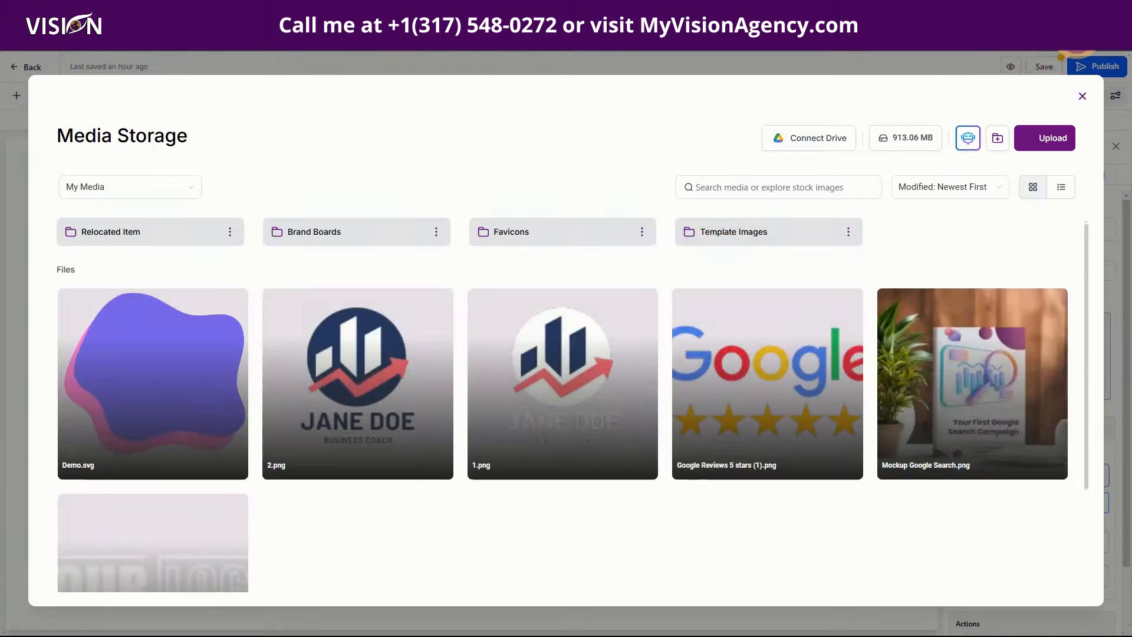
click(1078, 37)
drag(978, 88, 363, 348)
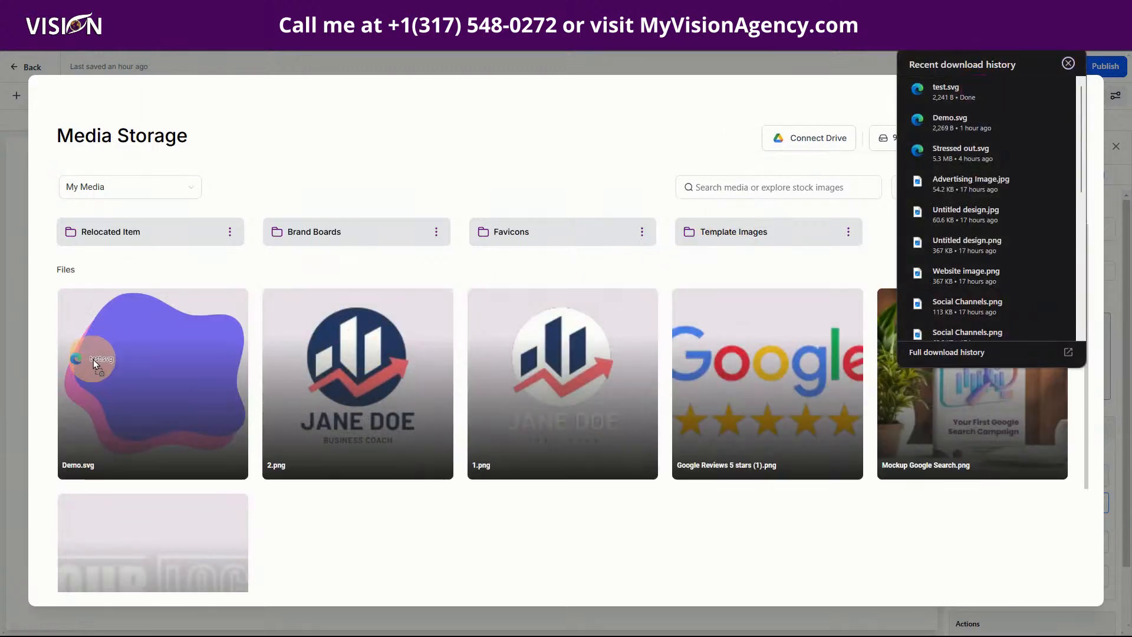
drag(93, 359, 94, 359)
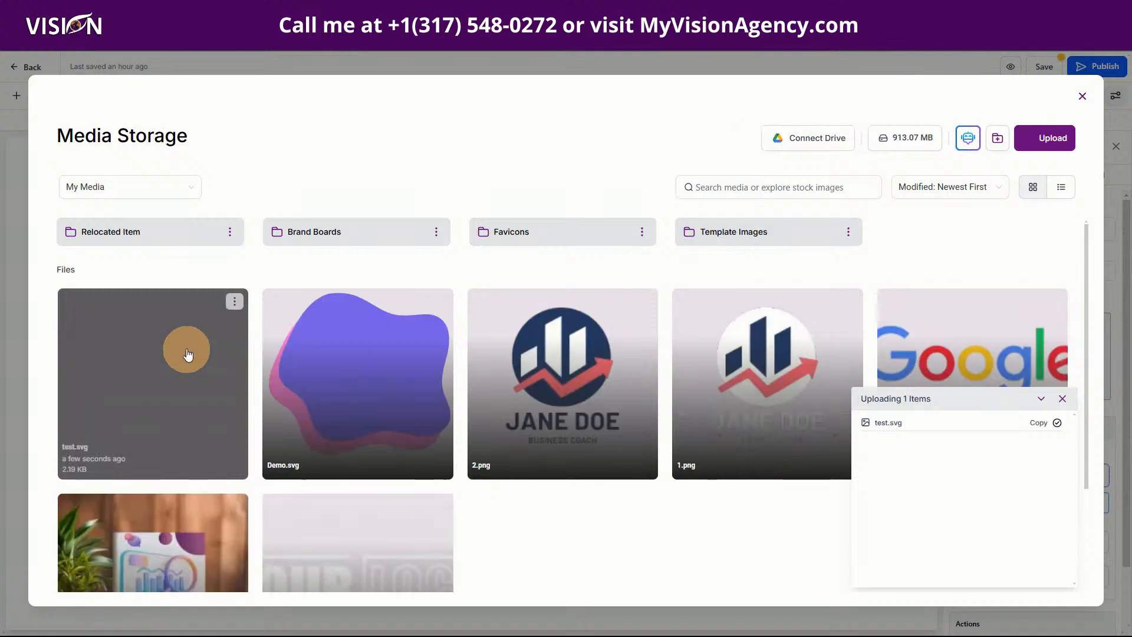
click(176, 359)
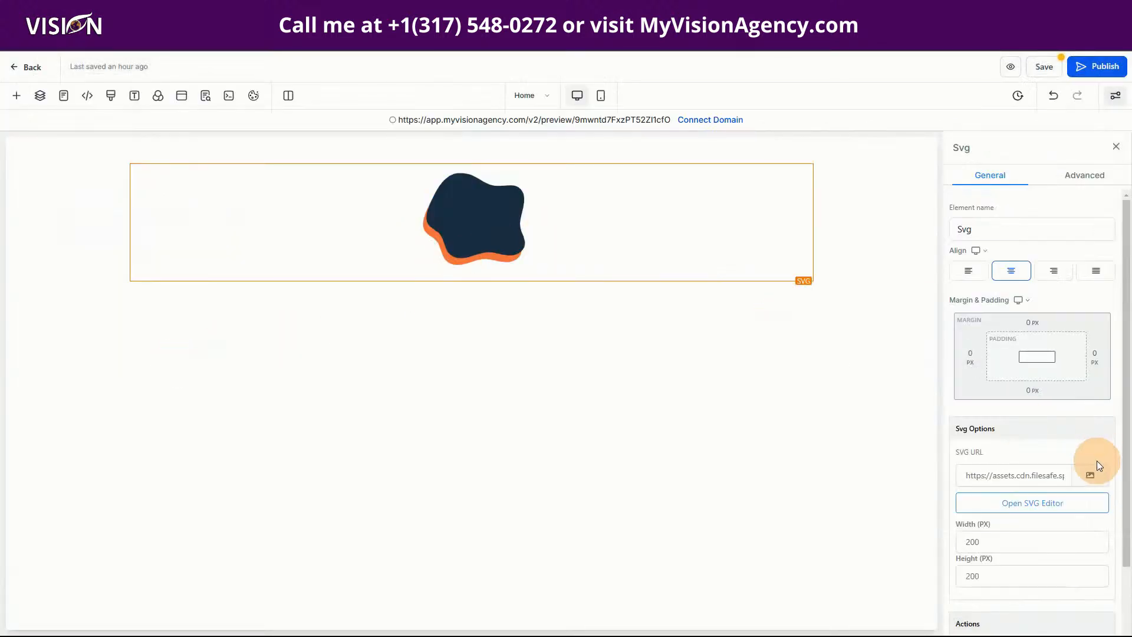
Clear the Svg element's width and height values and save the page
double_click(1002, 548)
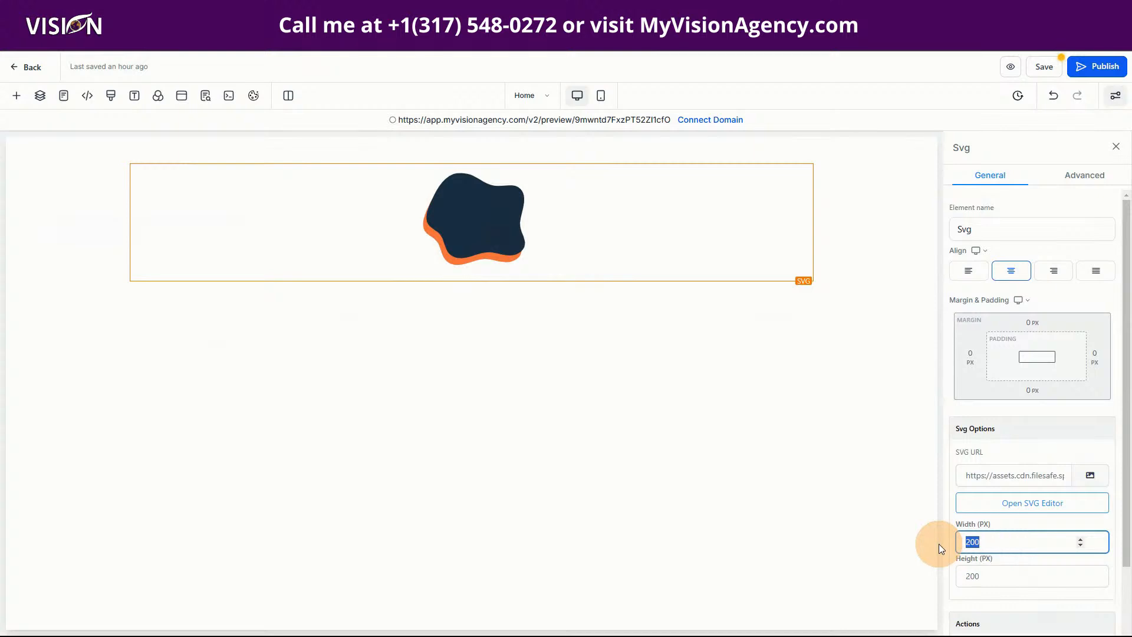
key(BackSpace)
double_click(995, 576)
key(BackSpace)
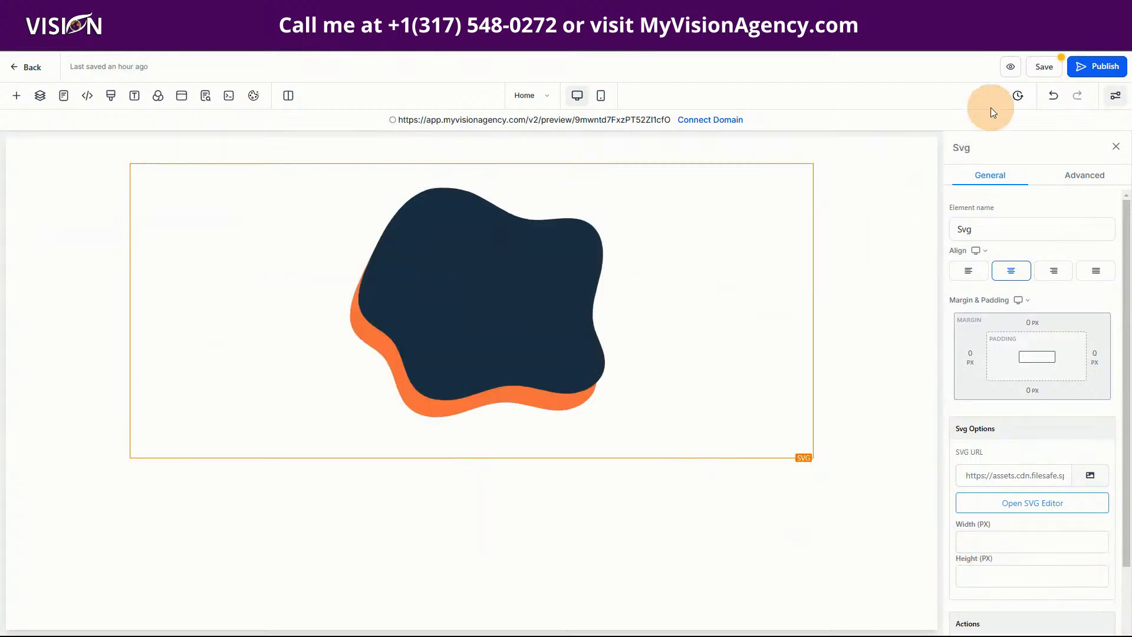
click(1051, 66)
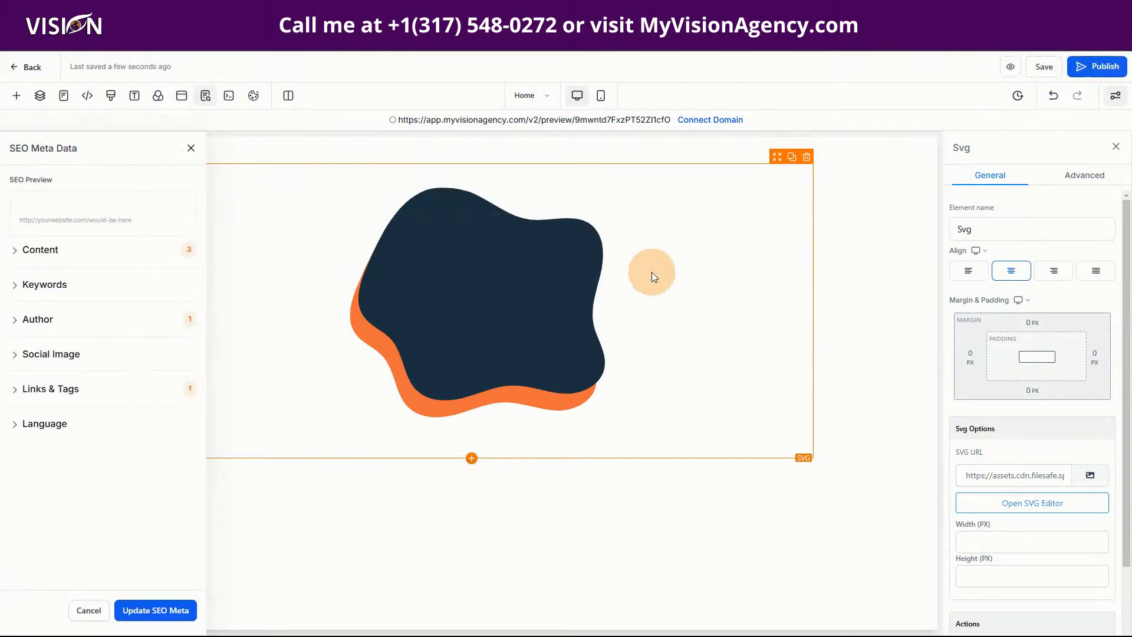
Recolor the front blob in the SVG editor, trying the custom orange palette color and settling on the custom navy one
scroll(1049, 482, down, 1)
scroll(1049, 482, down, 3)
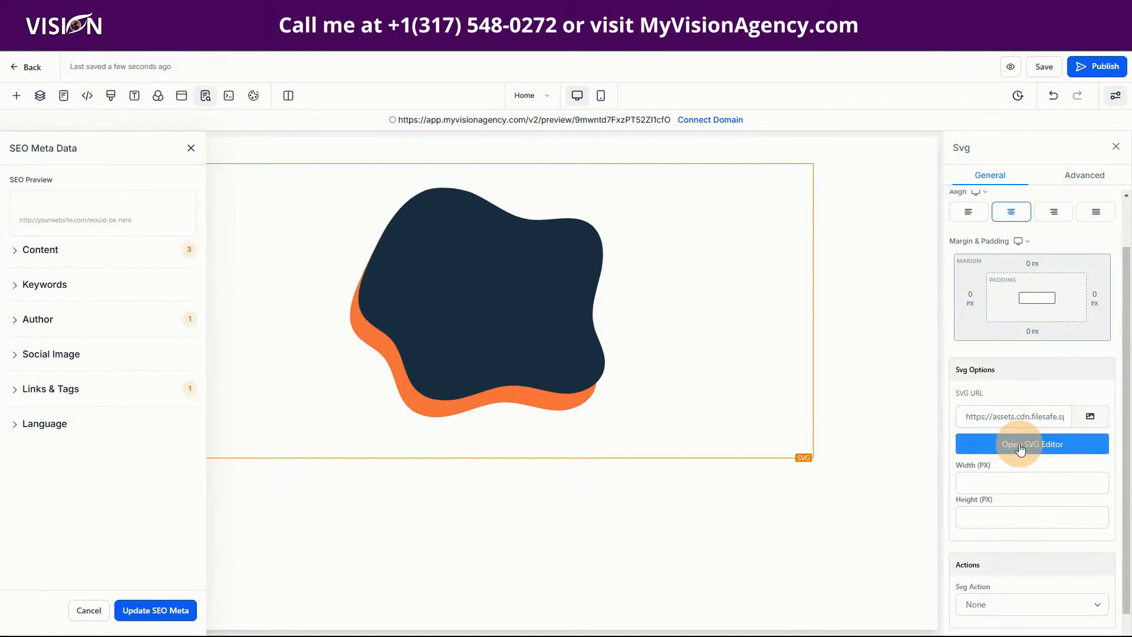
click(1021, 449)
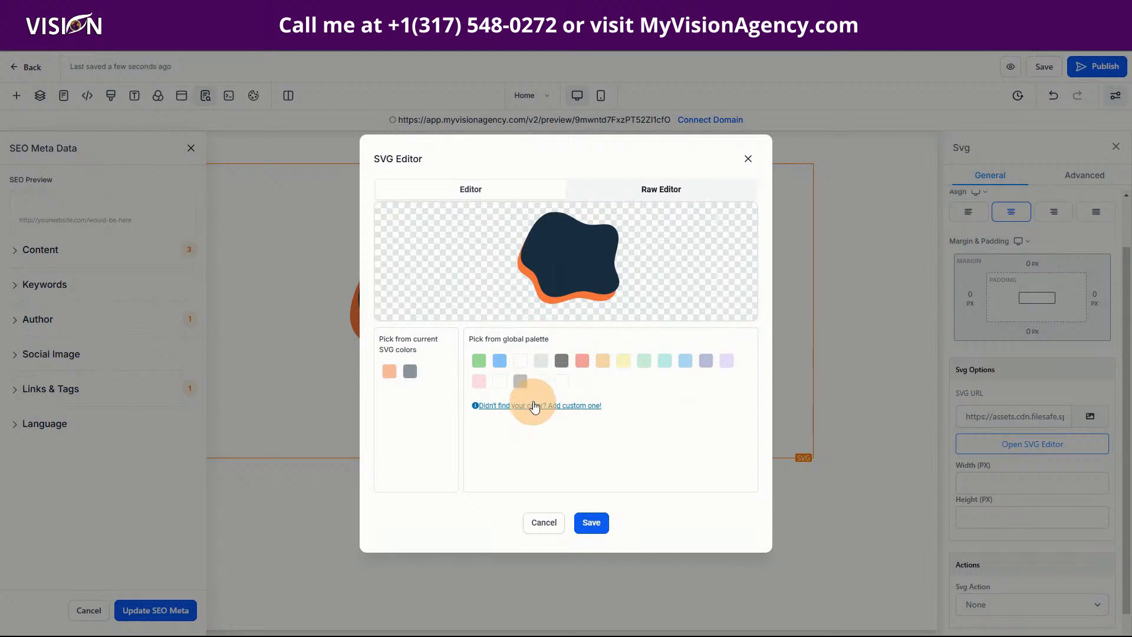
click(589, 257)
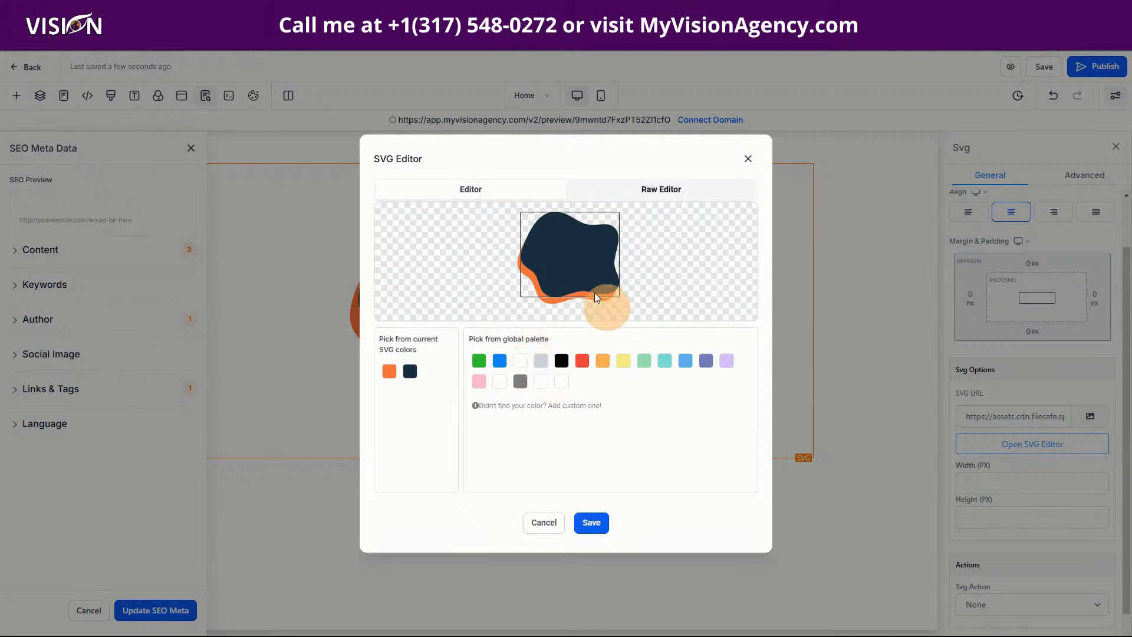
click(561, 384)
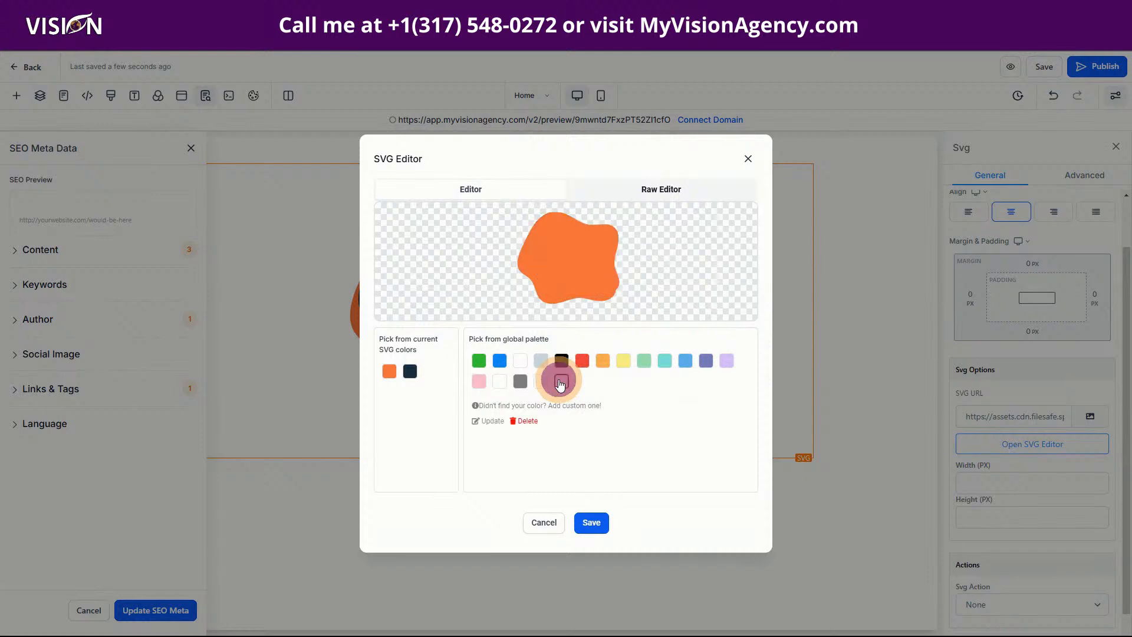
click(540, 382)
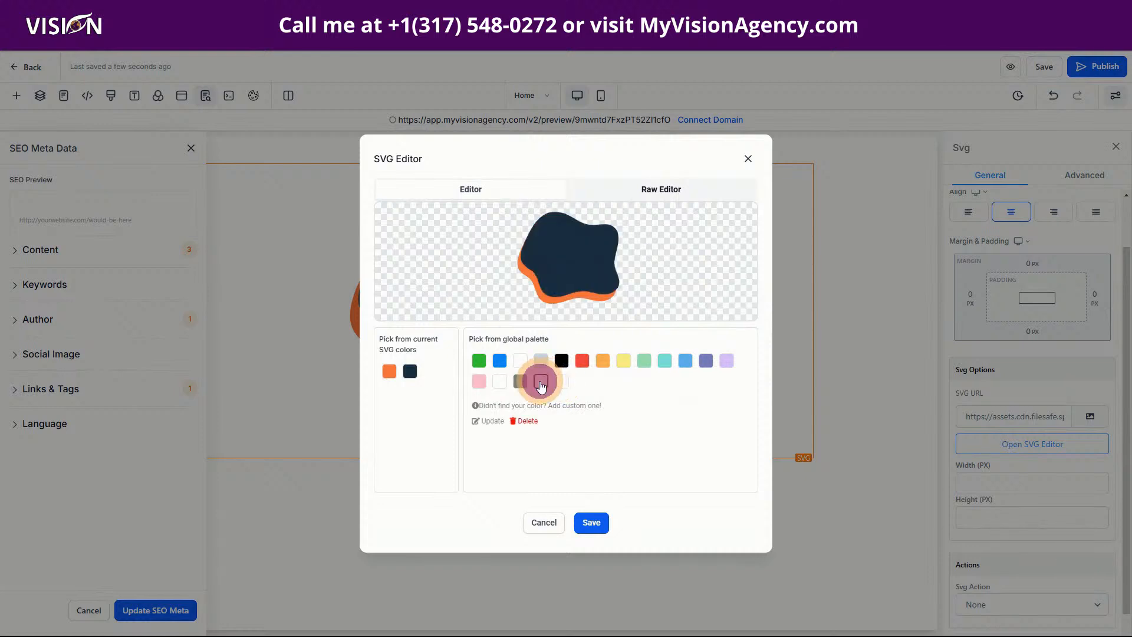
click(559, 256)
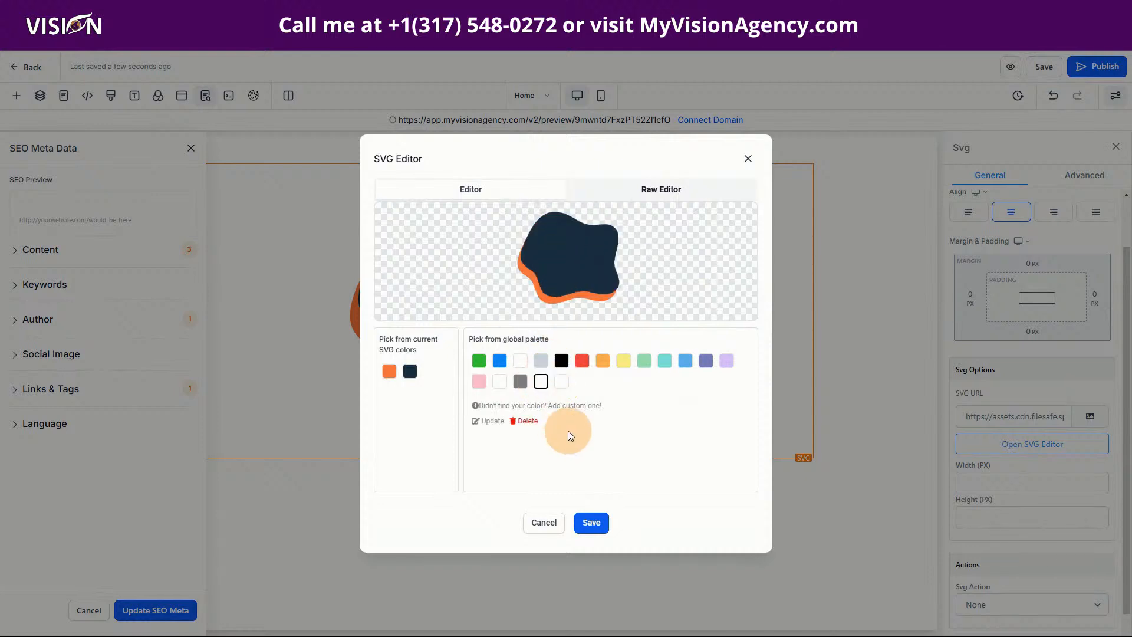
Copy the Tertiary Color custom value key, add it to the SVG editor's palette as {{ custom_values.tertiary_color }}, and save the editor
click(495, 406)
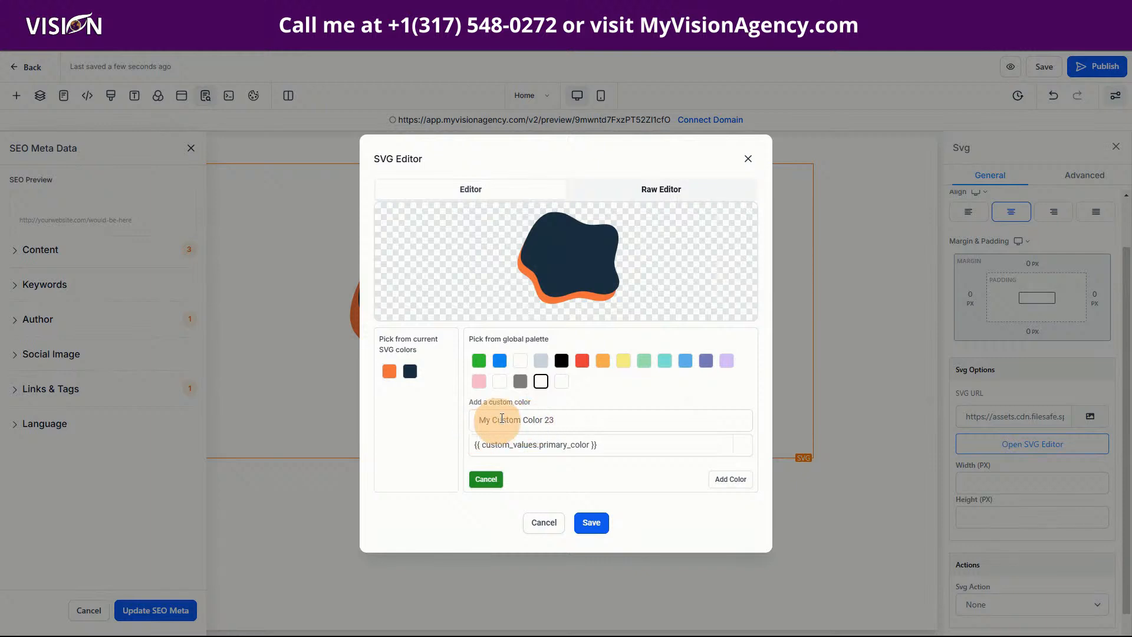
click(485, 479)
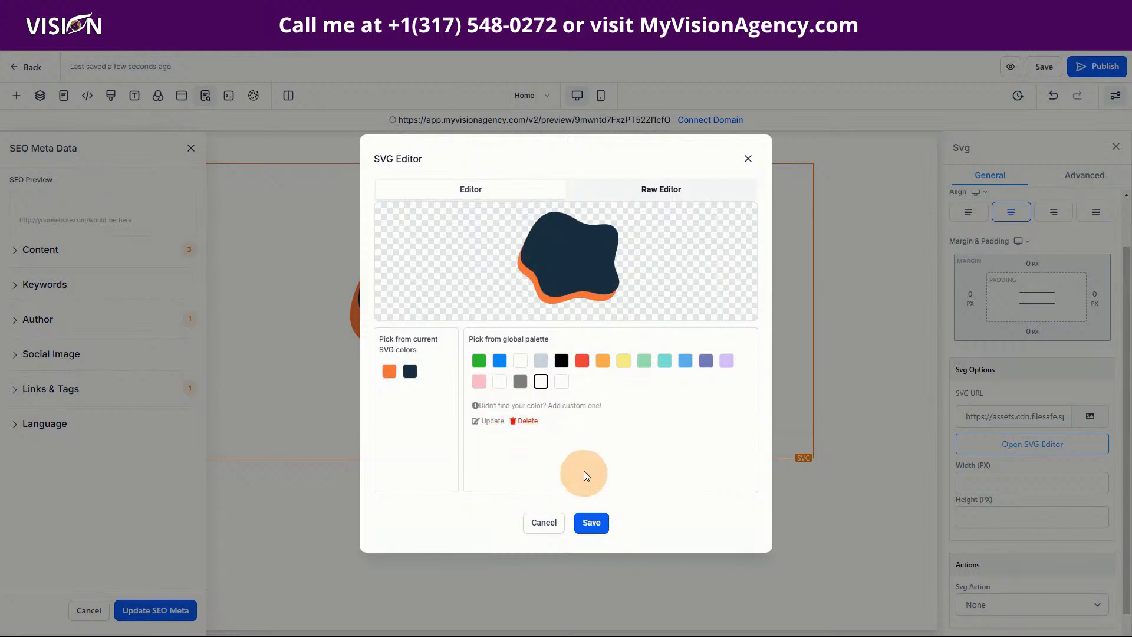
click(575, 407)
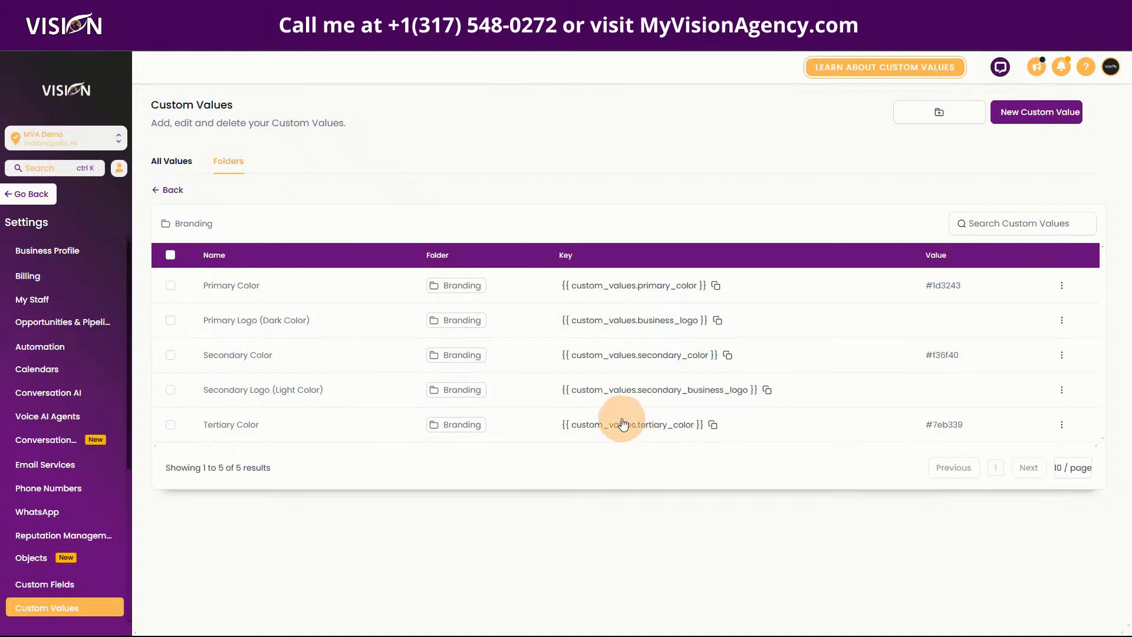
click(713, 426)
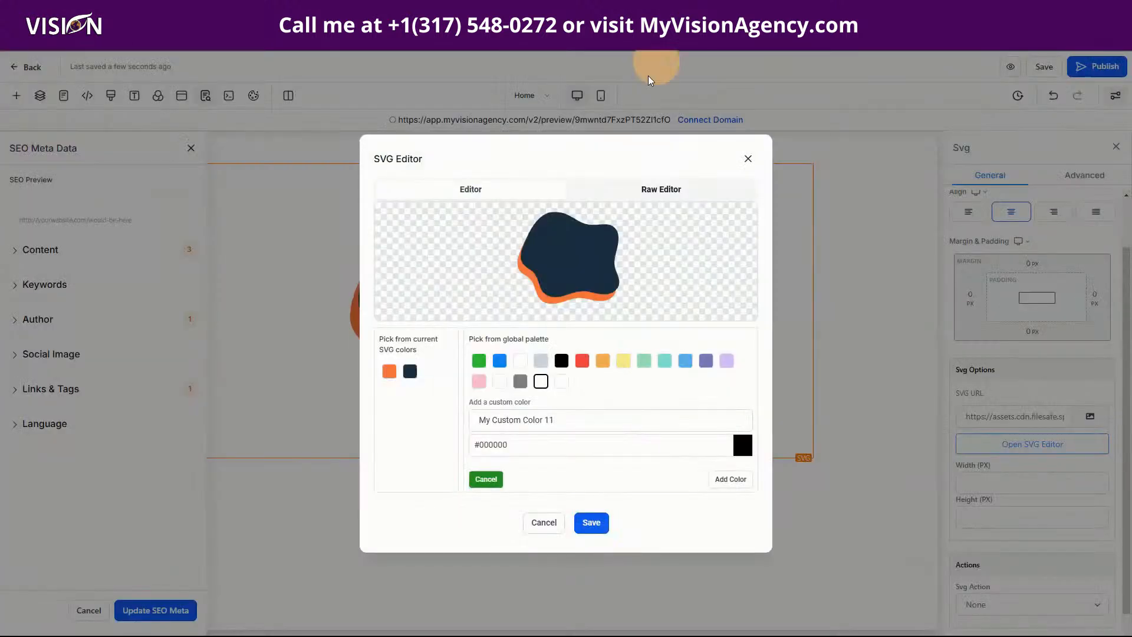
drag(519, 444, 478, 443)
key(ctrl+v)
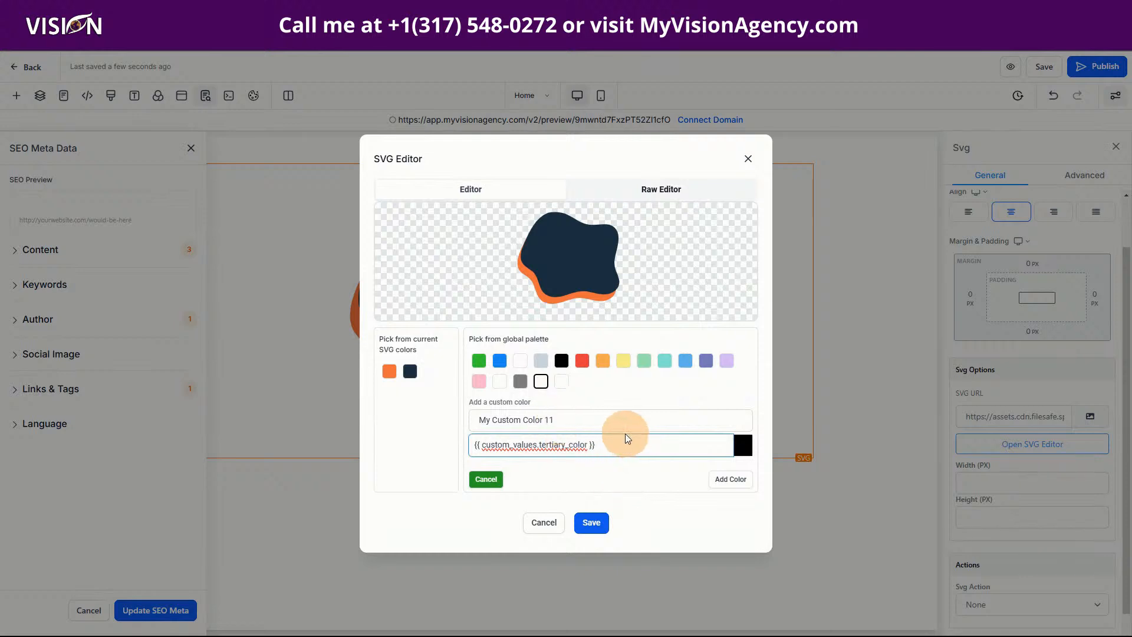
drag(624, 443, 443, 437)
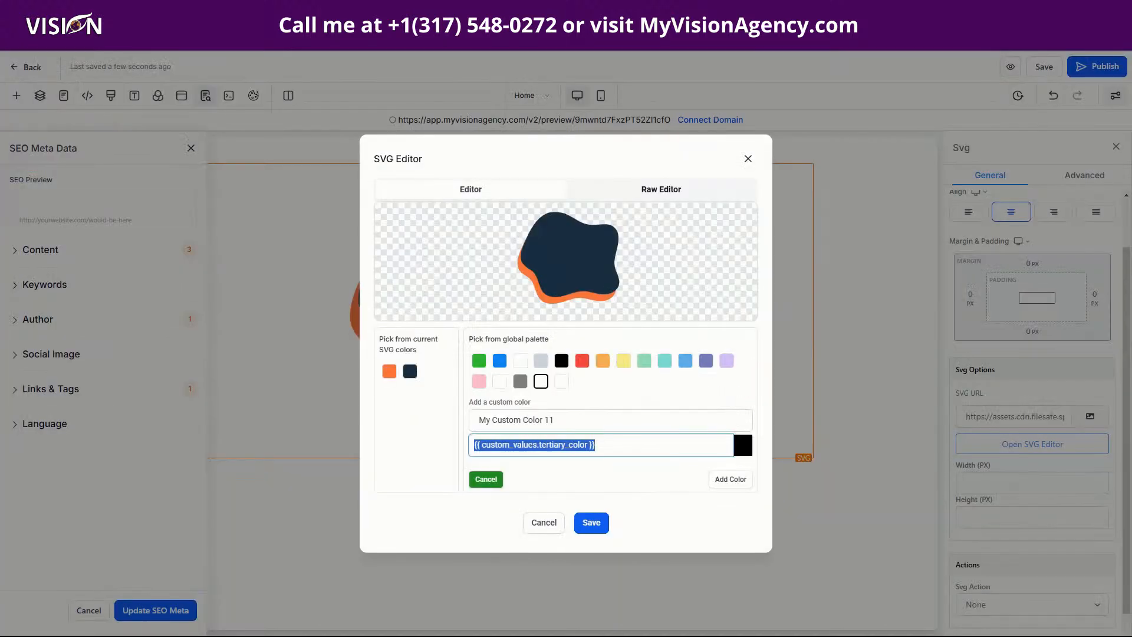
click(731, 477)
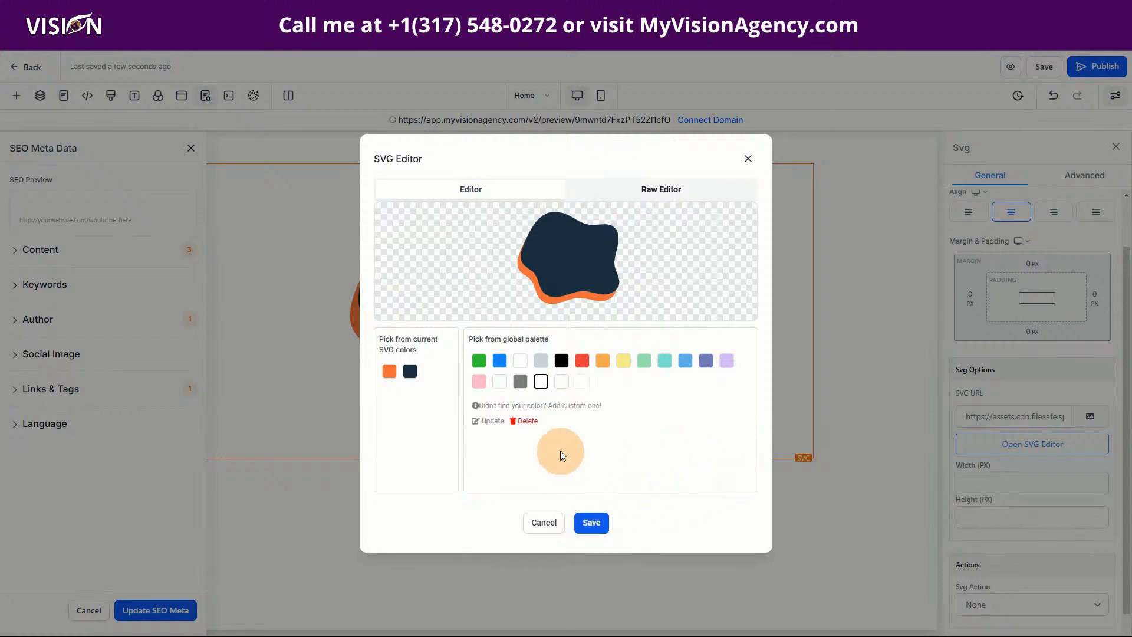
click(590, 526)
Recolor the front blob with the new tertiary custom color in the SVG editor, then save the graphic and the page
click(529, 278)
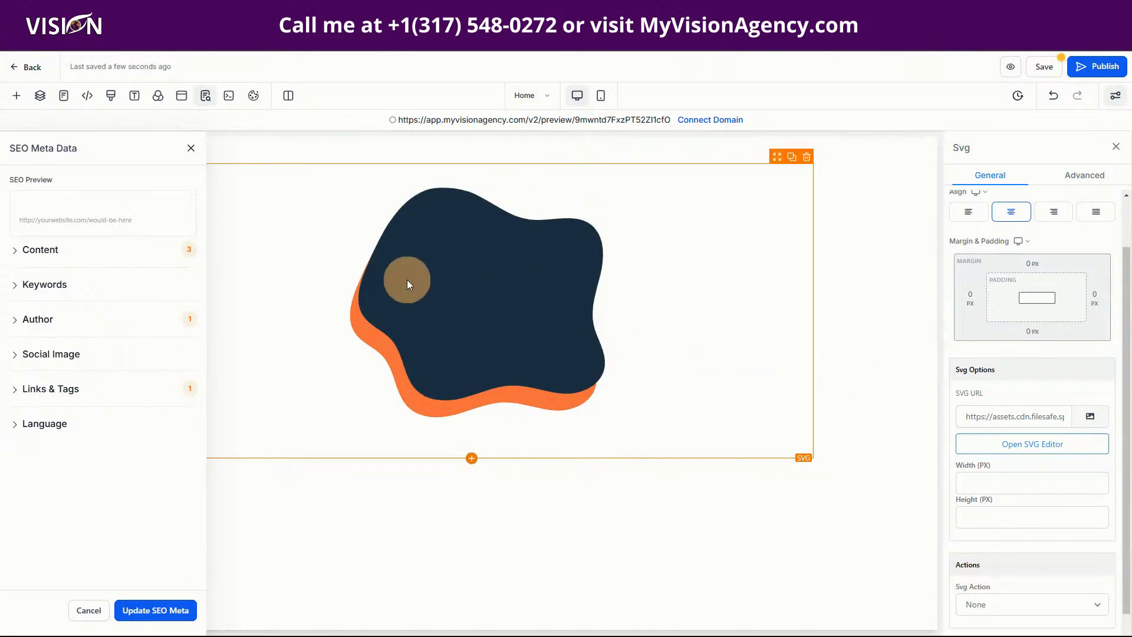
click(1053, 443)
click(565, 243)
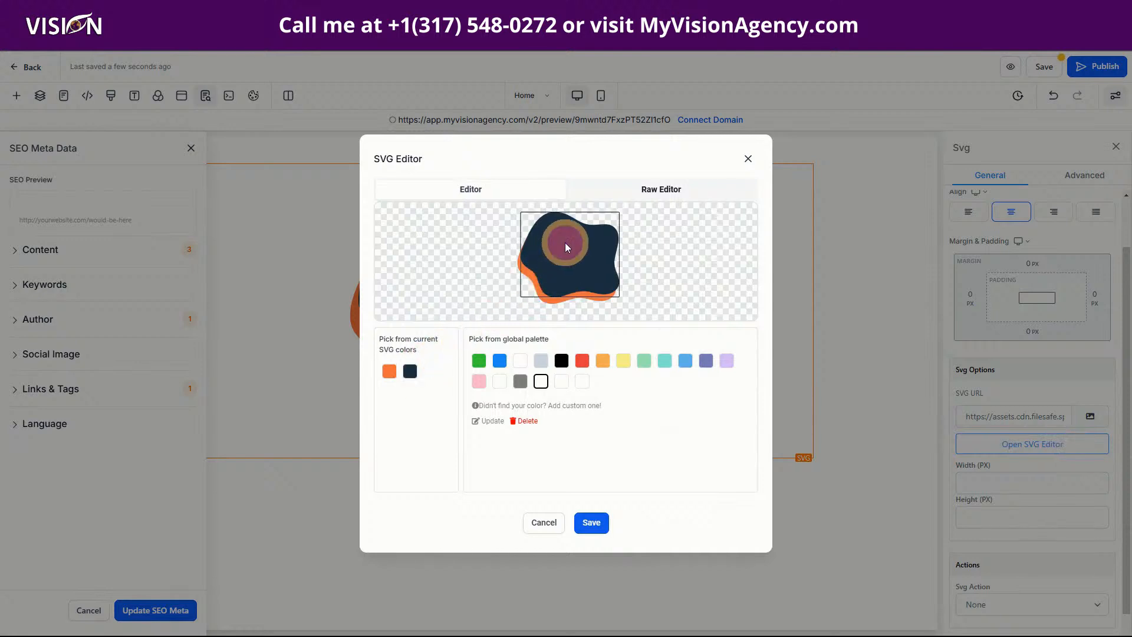
click(583, 383)
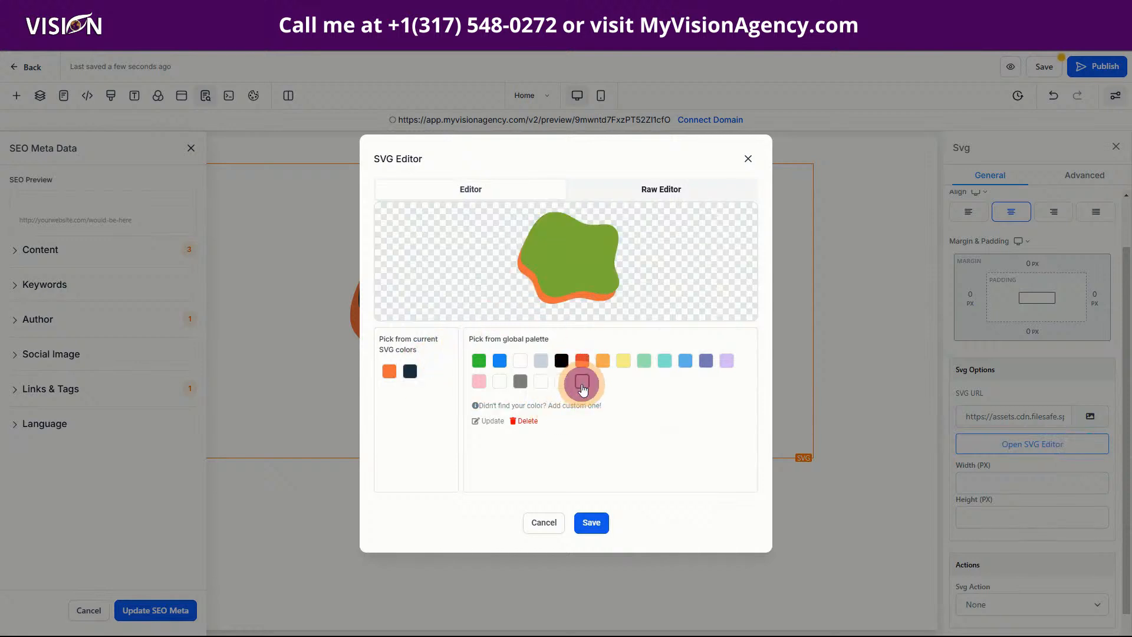
click(562, 382)
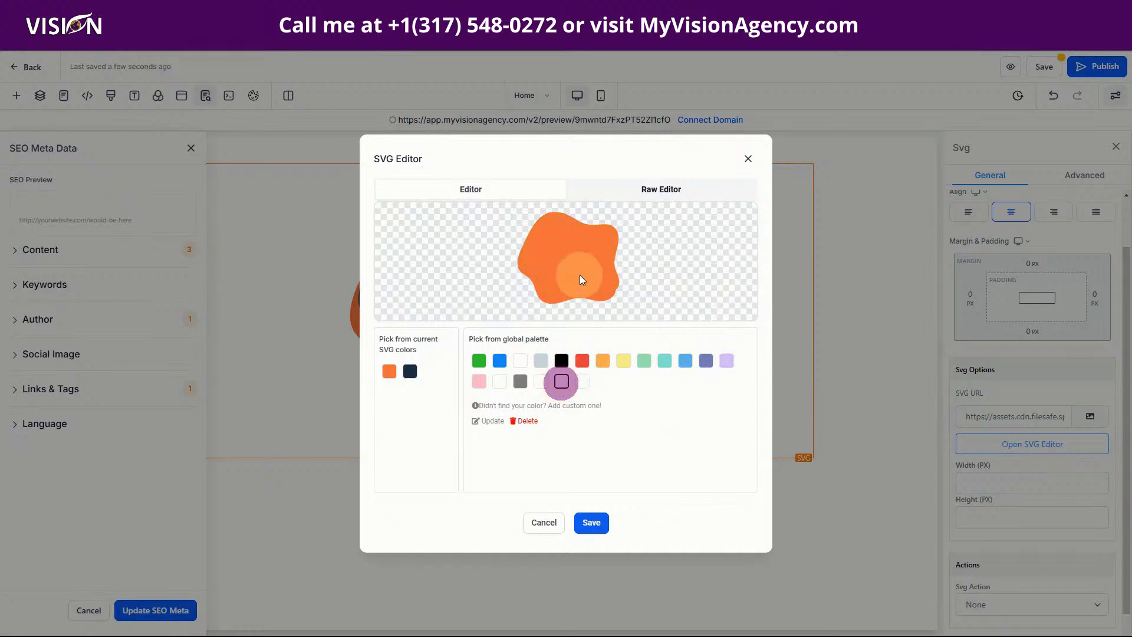
click(582, 382)
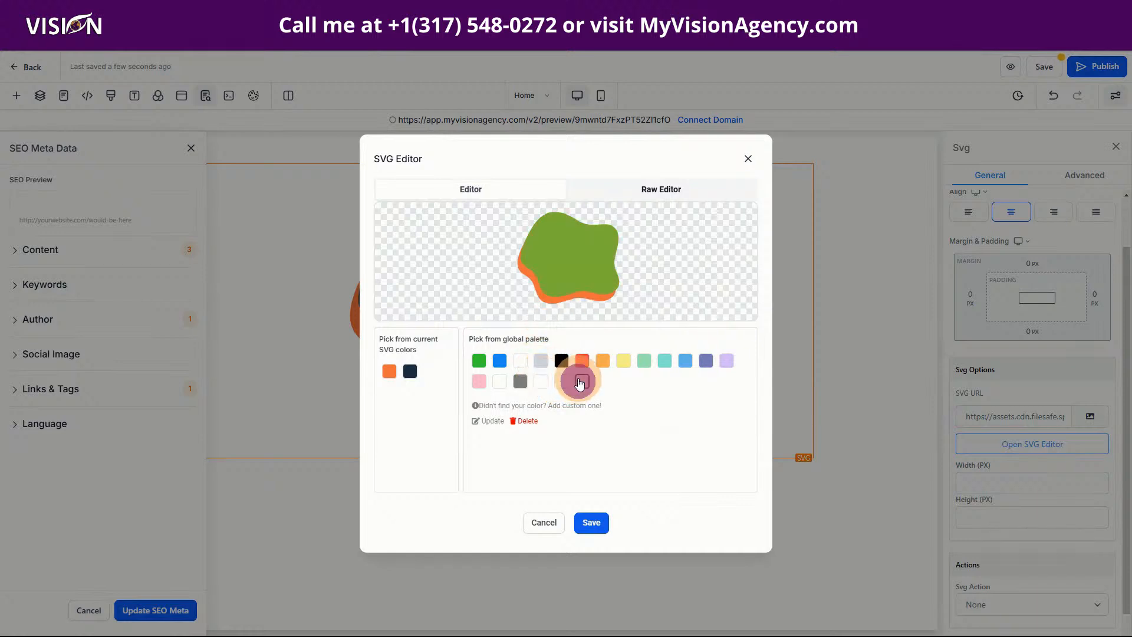
click(593, 524)
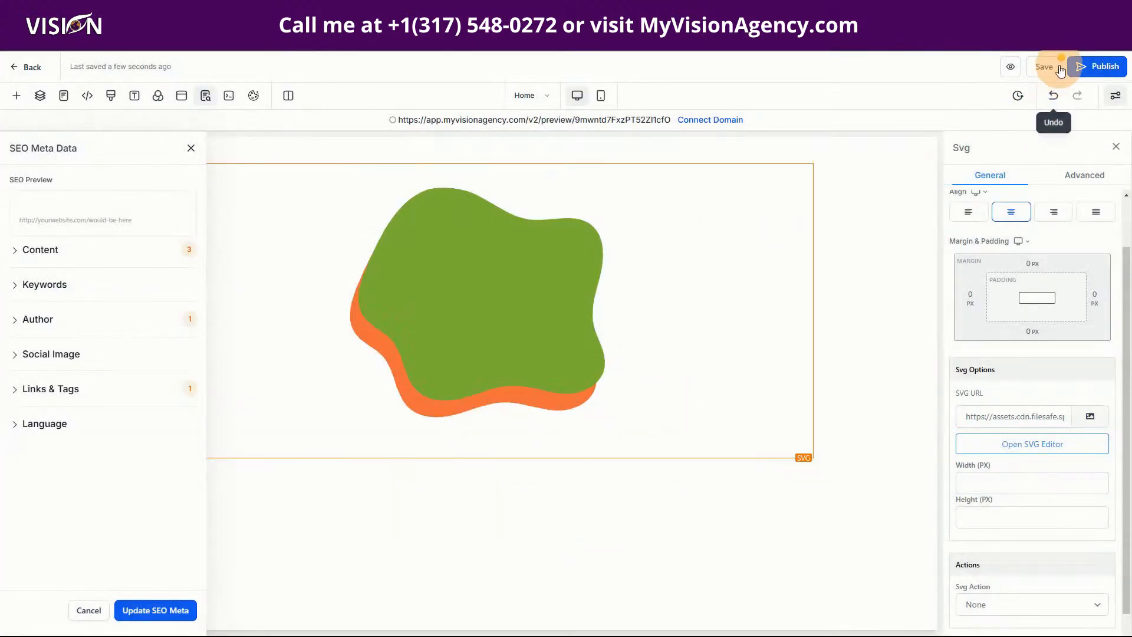
click(1056, 66)
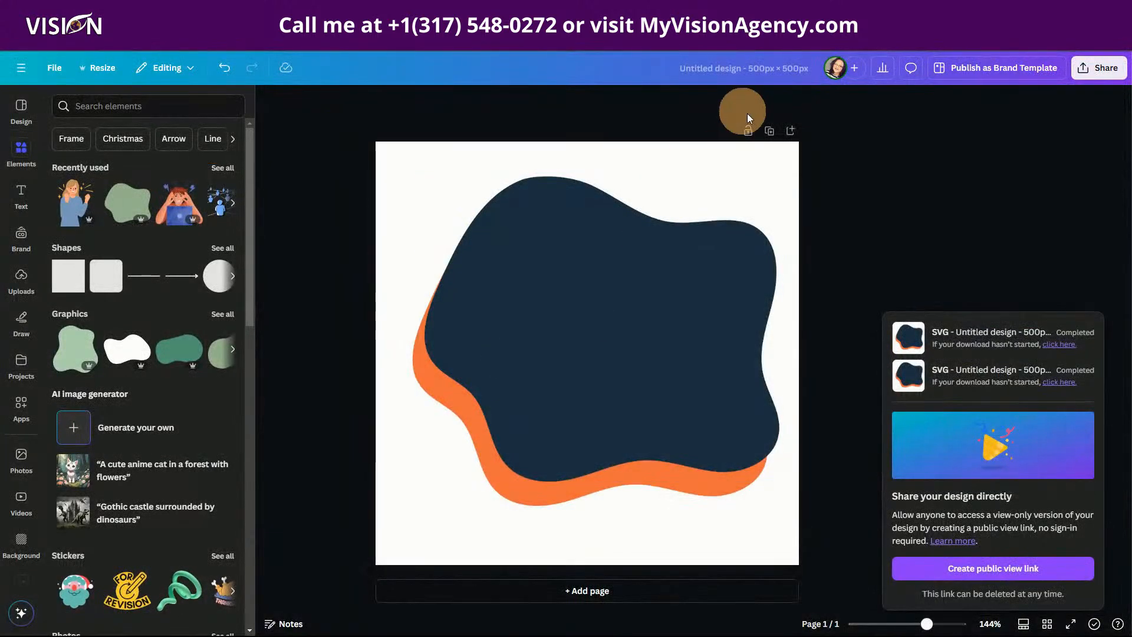
In Canva, duplicate the blob page and place the cheering woman illustration over the blob on page 1
click(770, 138)
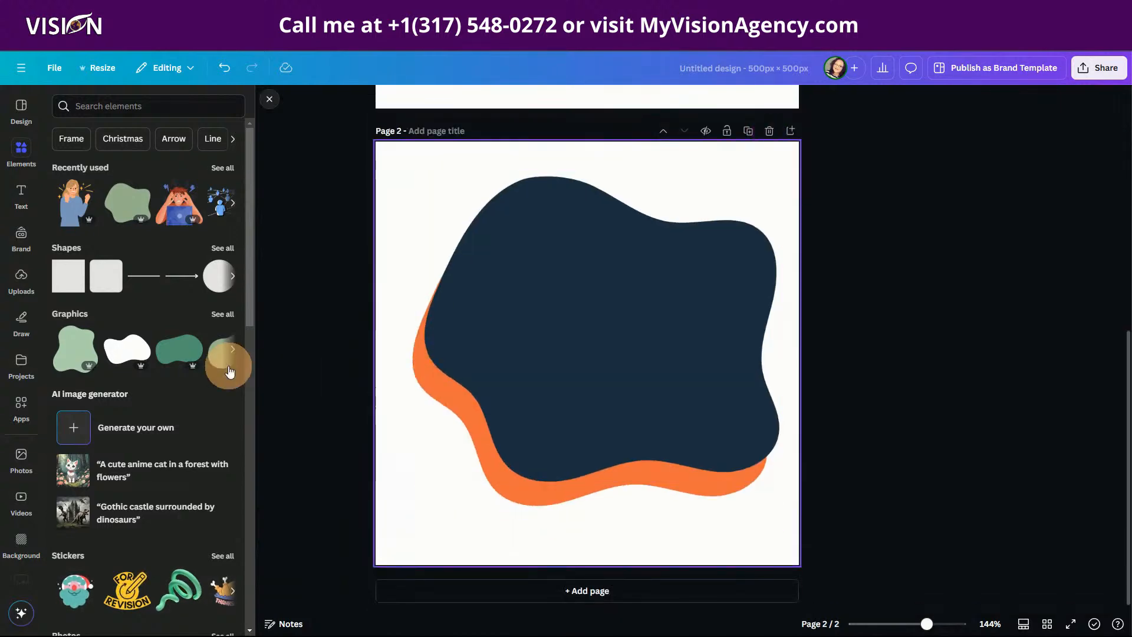
scroll(391, 404, up, 5)
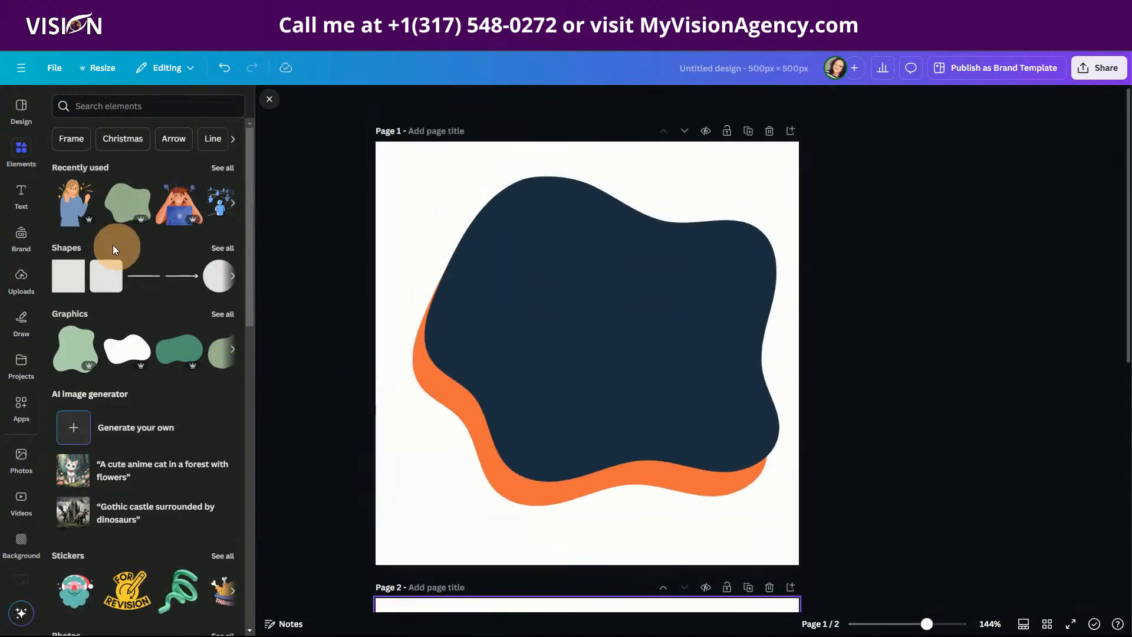
click(74, 201)
drag(653, 336, 677, 331)
Place the stressed man with laptop illustration over the blob on page 2 and shift it slightly upward
scroll(512, 433, down, 5)
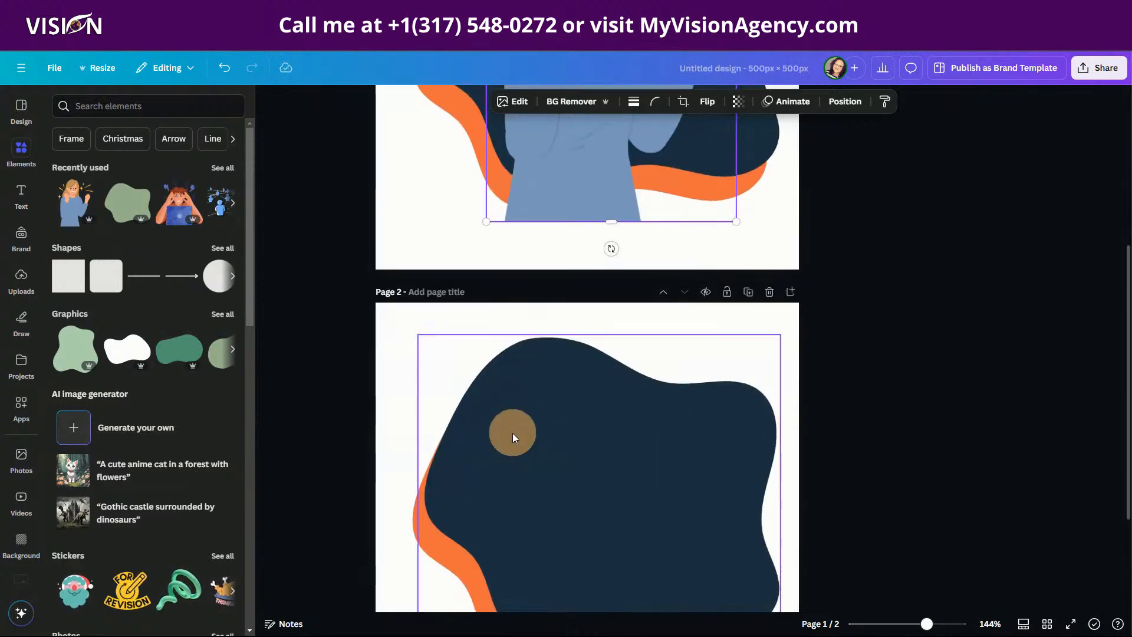
click(182, 208)
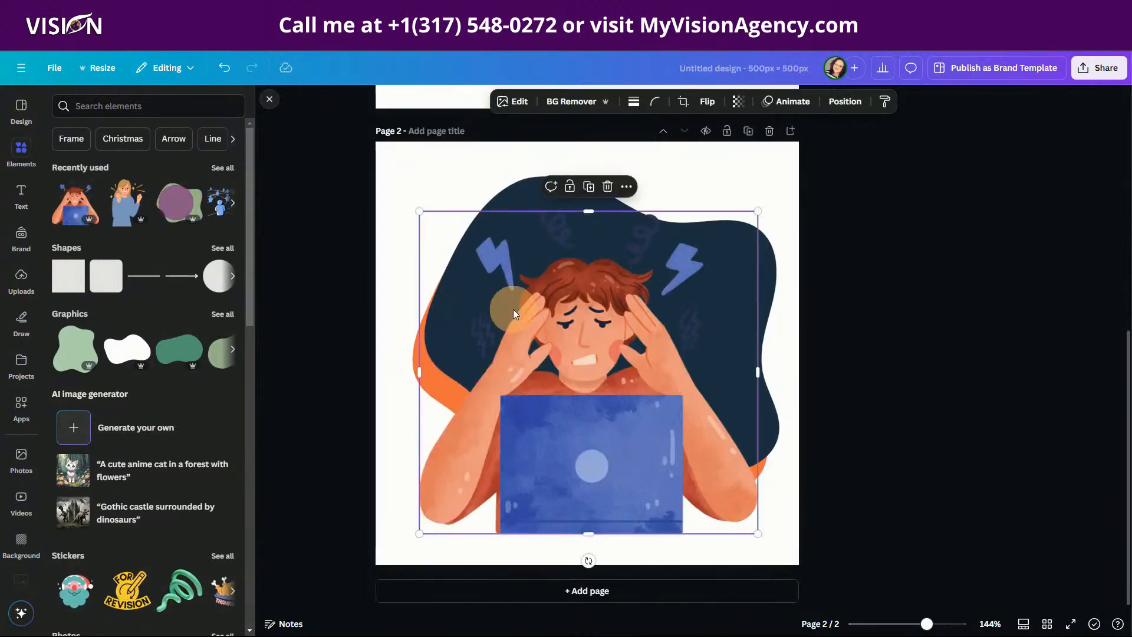
drag(513, 309, 522, 263)
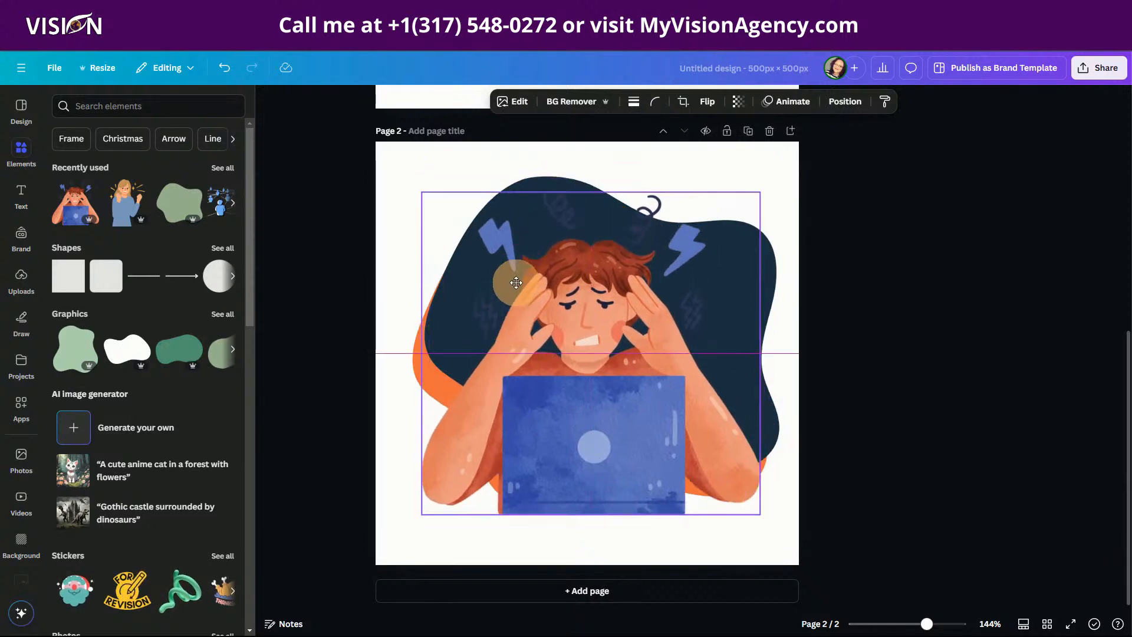
Download both pages as transparent SVGs in the zip file Untitled design and extract it into the AI Ads Website SVG Images folder
click(1098, 68)
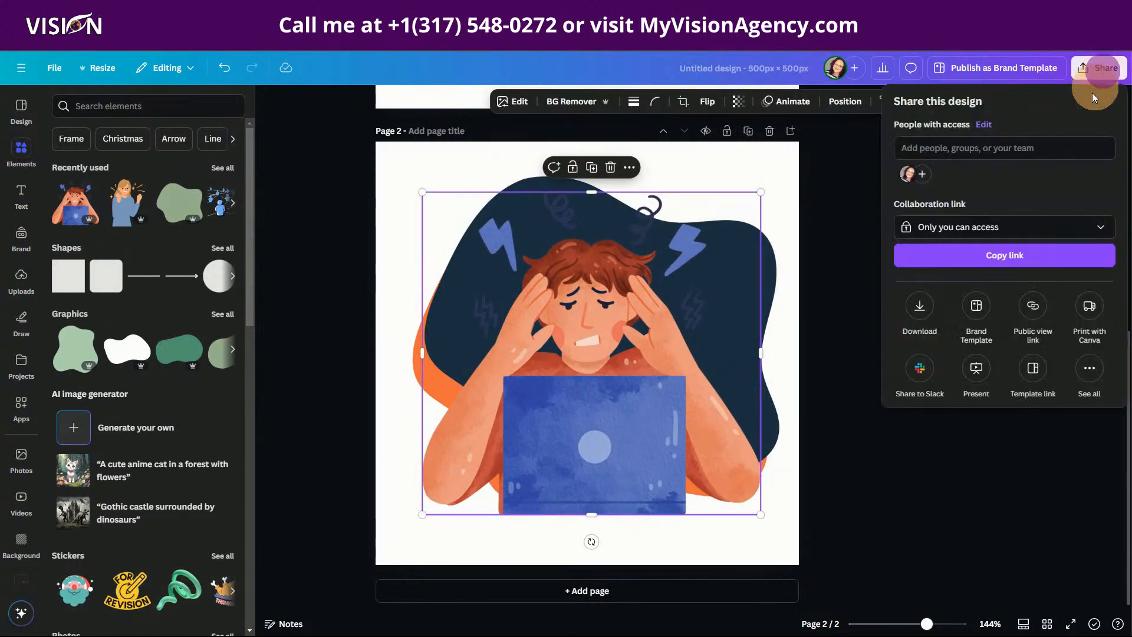
click(915, 304)
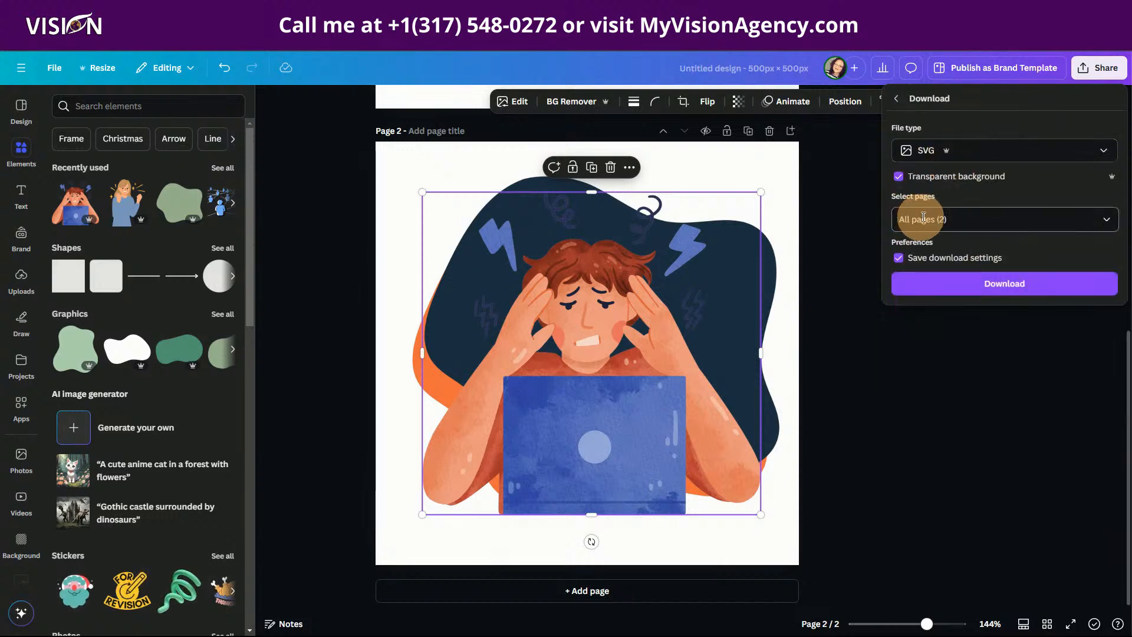
click(1013, 283)
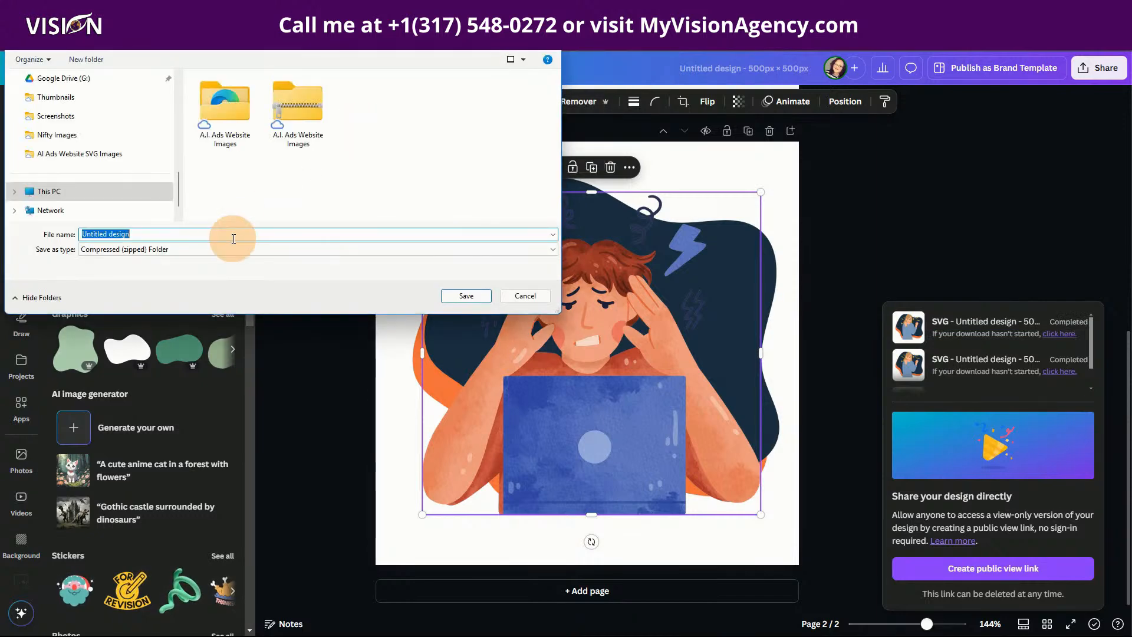
click(466, 296)
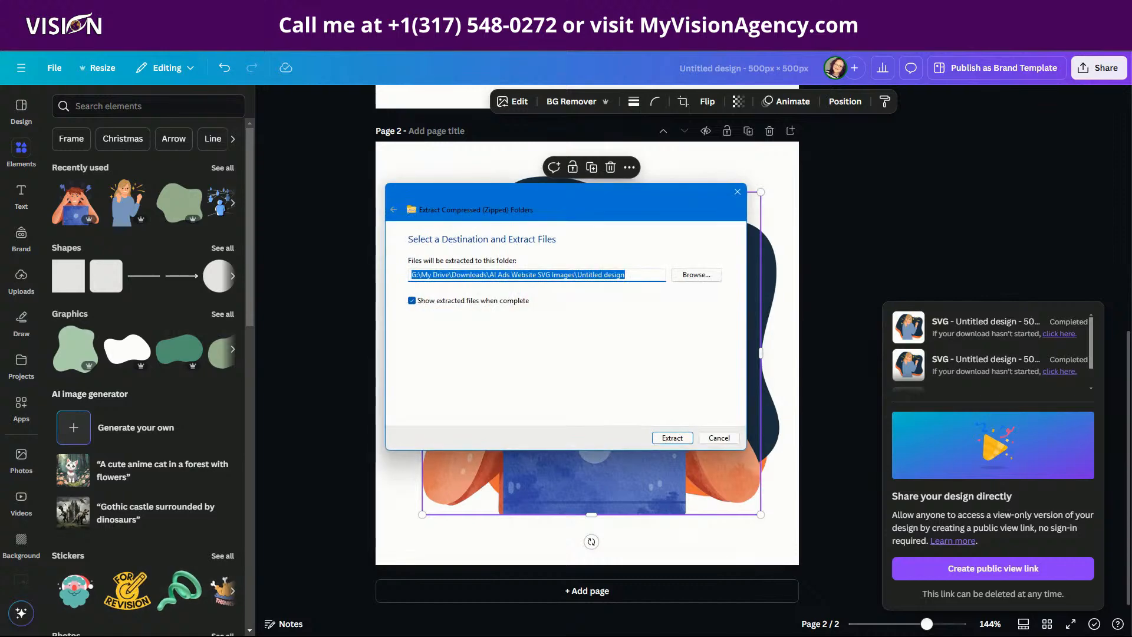
click(683, 441)
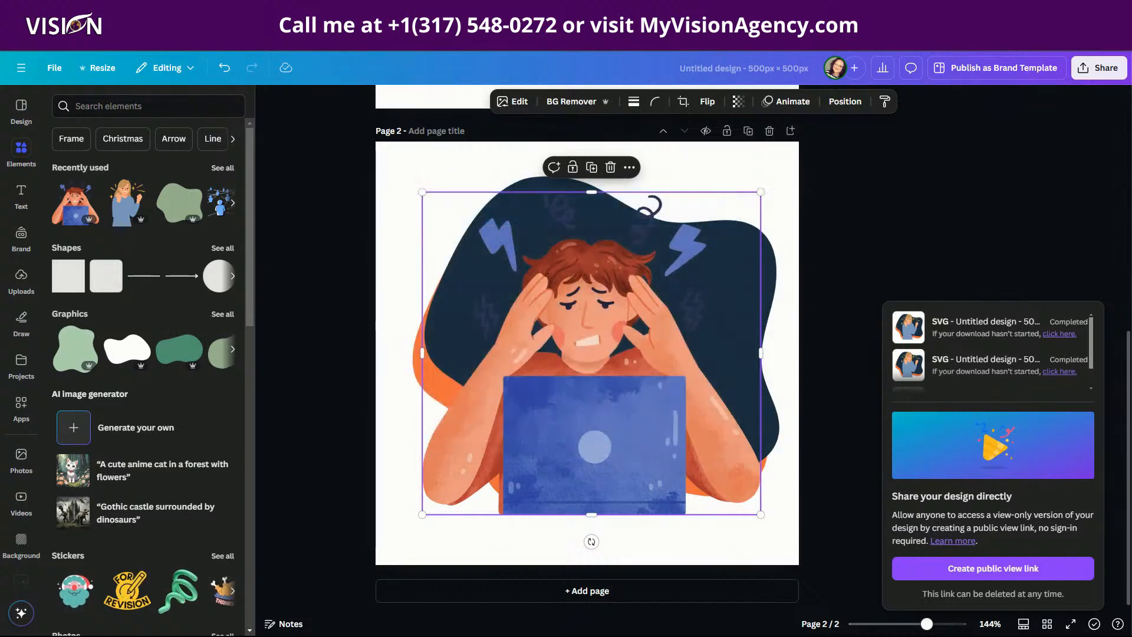
Back in the page builder, upload 1.svg and 2.svg to Media Storage and set the Svg element's image to 1.svg
click(744, 66)
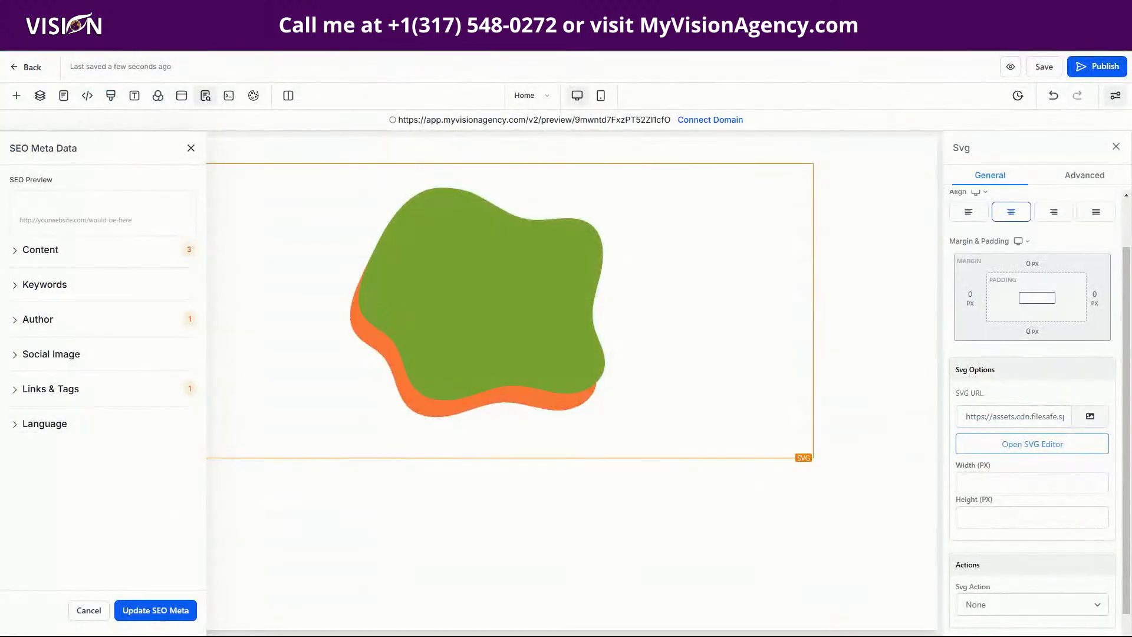
click(615, 228)
click(1088, 416)
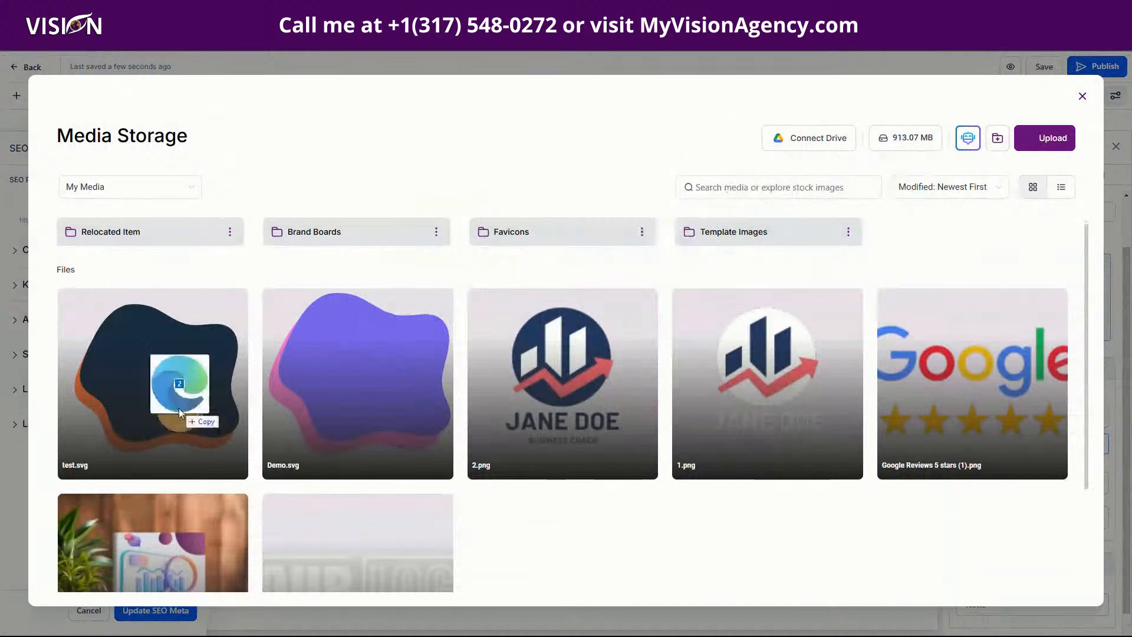
drag(179, 408, 113, 400)
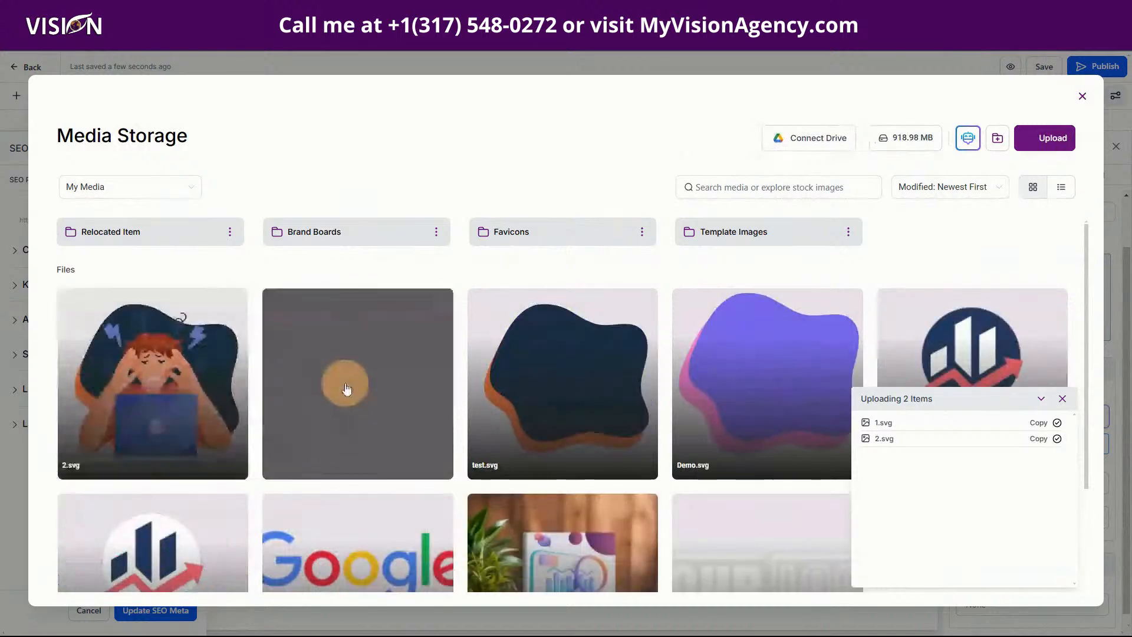
click(353, 377)
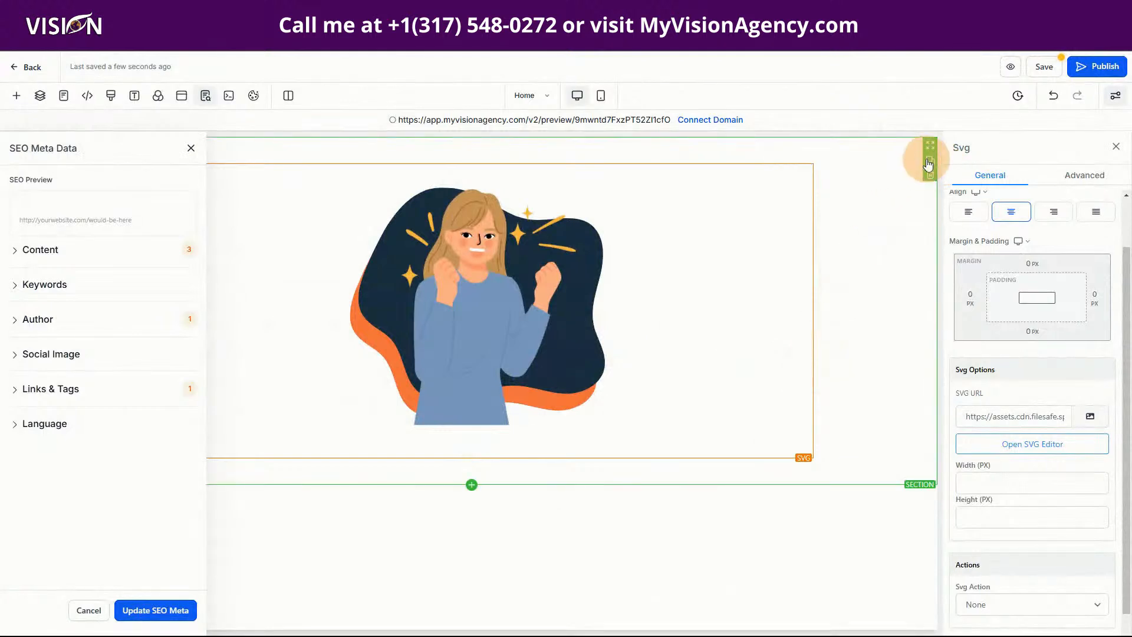
Duplicate the section containing the woman graphic and replace the image in the copy with 2.svg
click(926, 156)
scroll(581, 532, down, 3)
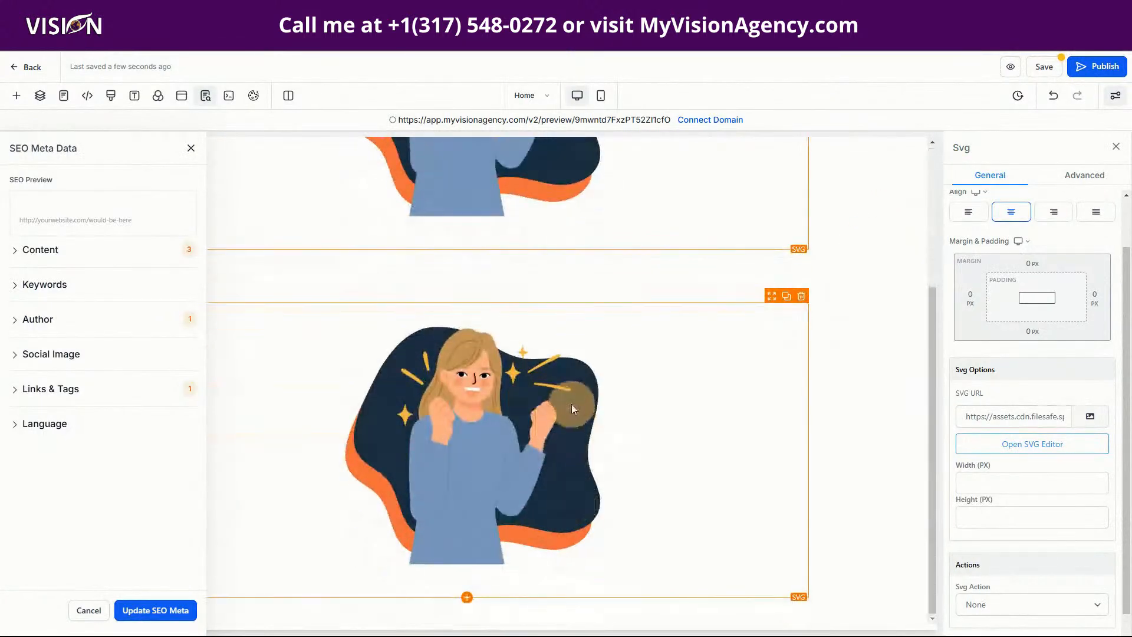
click(1090, 416)
click(169, 331)
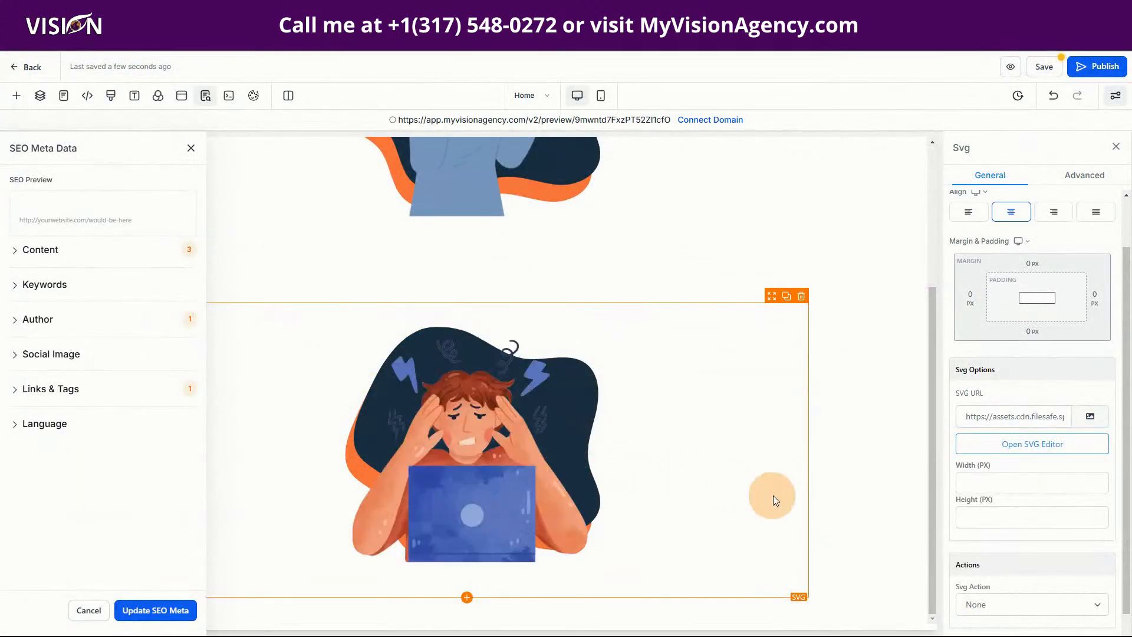
scroll(590, 503, up, 4)
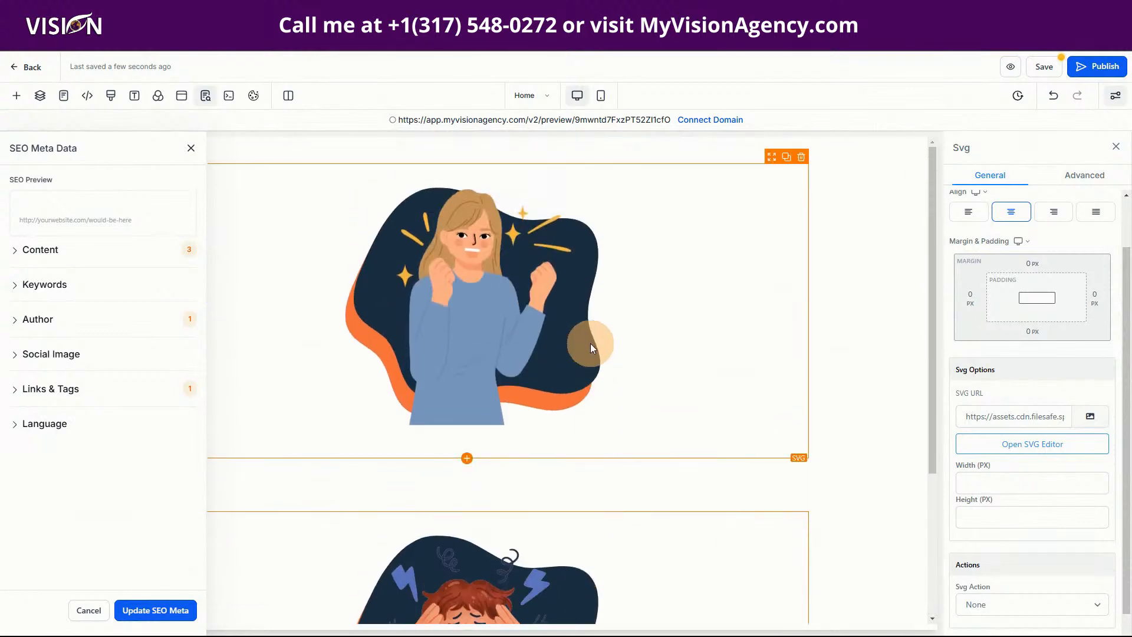
scroll(557, 456, down, 3)
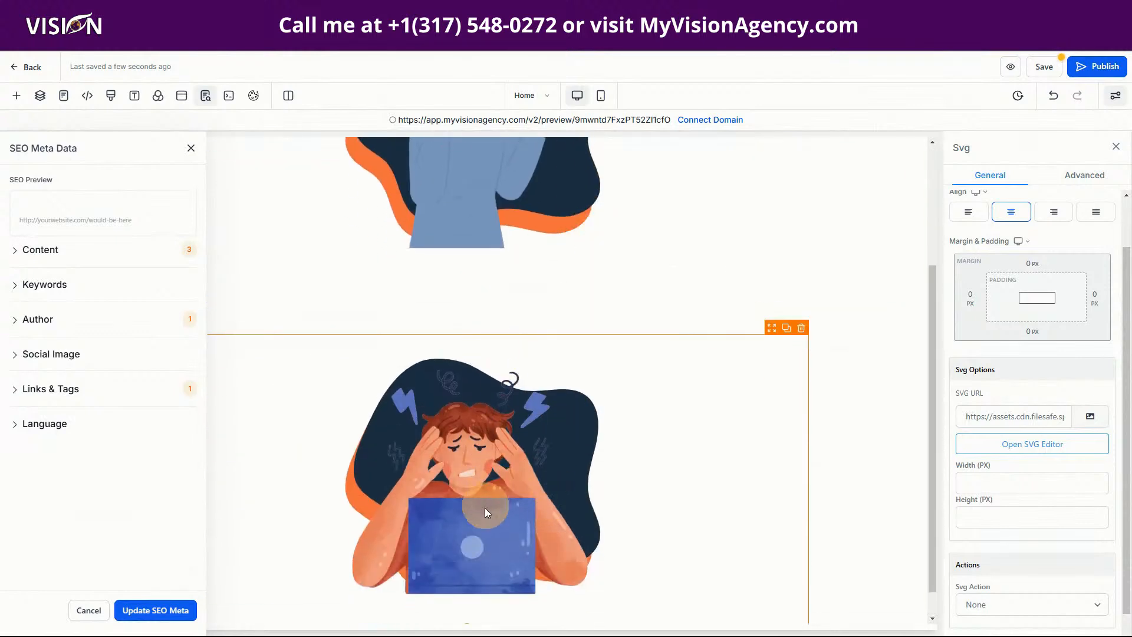
scroll(462, 276, up, 1)
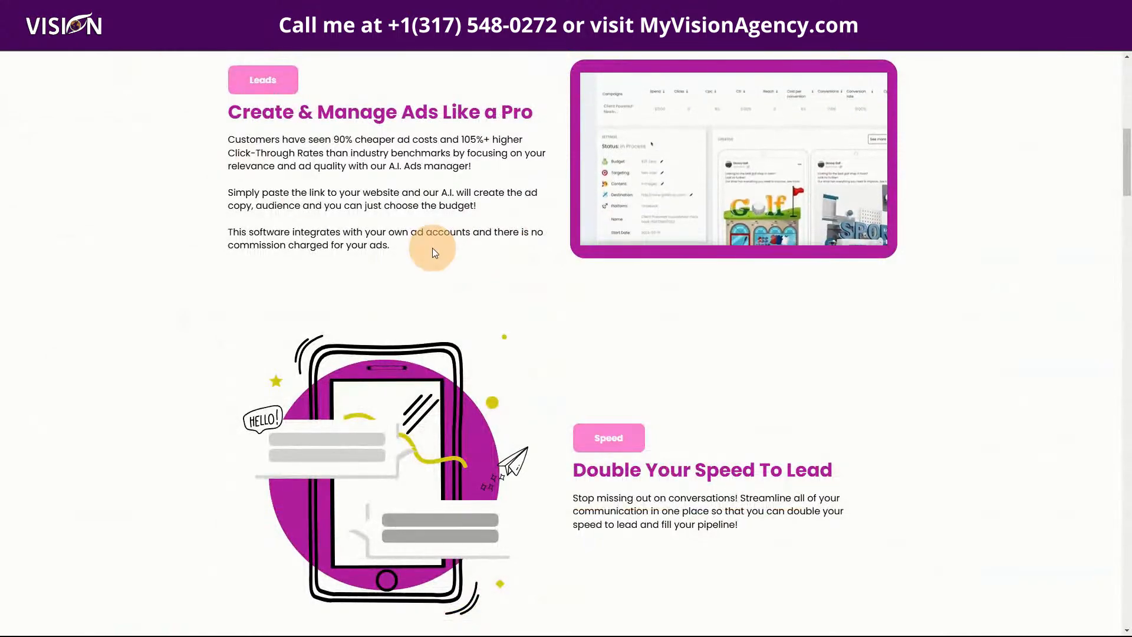
Review the branded graphics and colors throughout the reseller website's home page
scroll(433, 248, up, 2)
scroll(433, 249, up, 6)
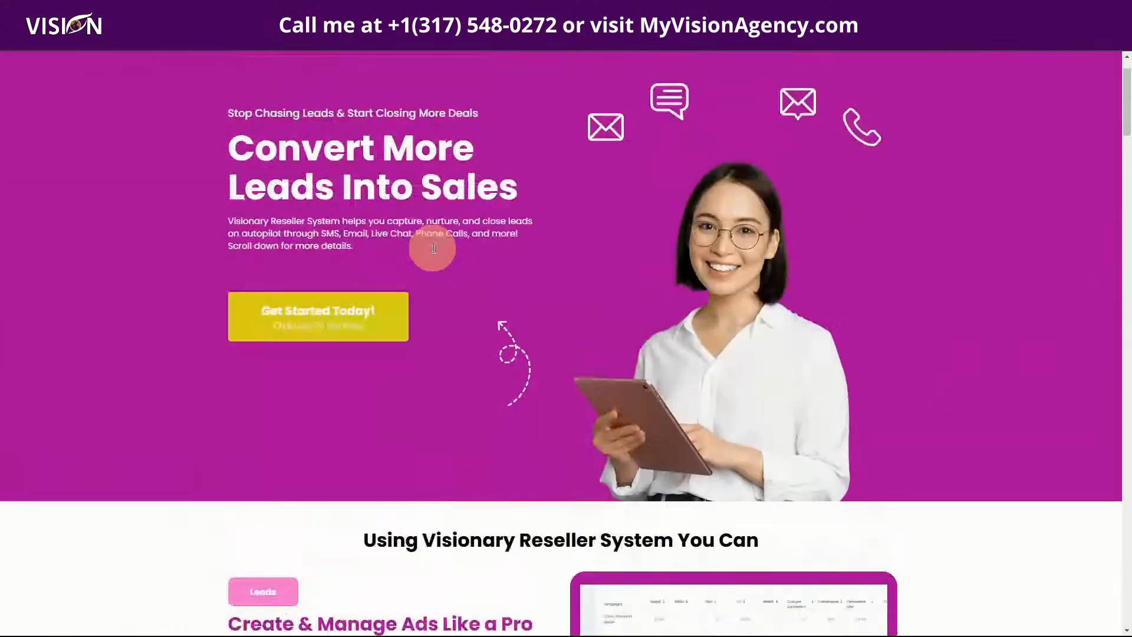
scroll(433, 249, down, 8)
scroll(433, 249, down, 20)
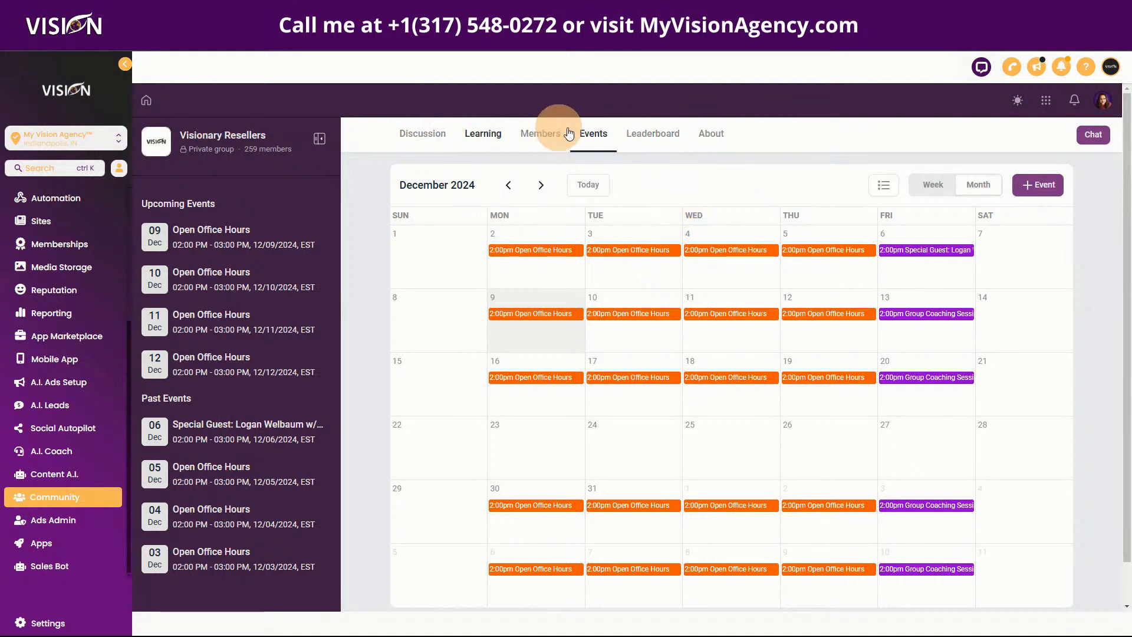
View the details of the December 9 Open Office Hours event in the community calendar, then close them
click(529, 318)
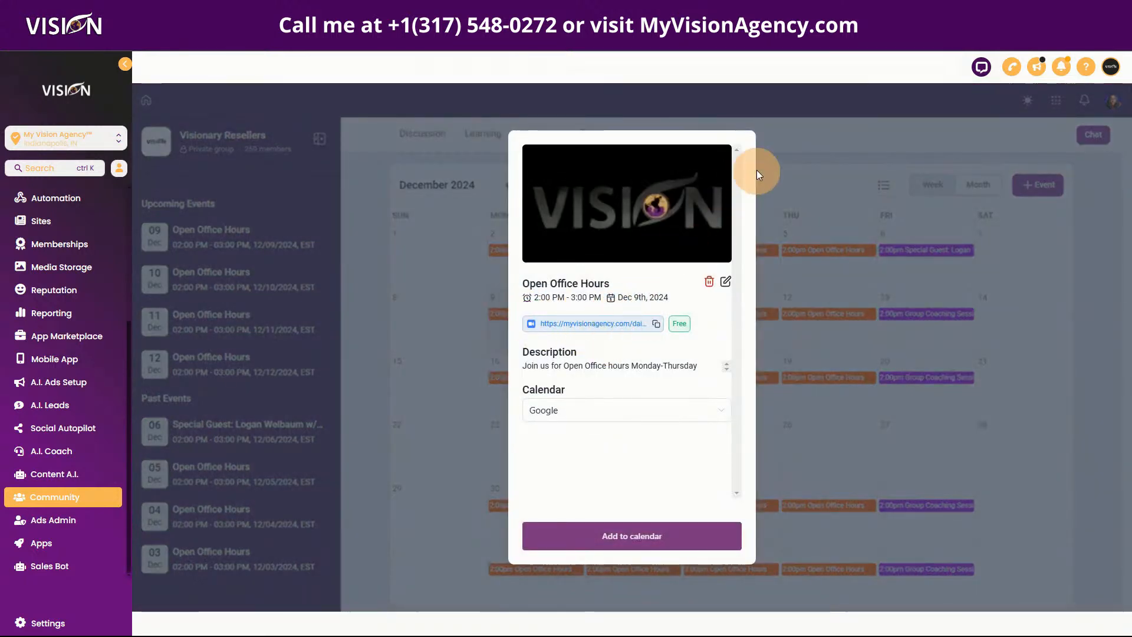
click(794, 135)
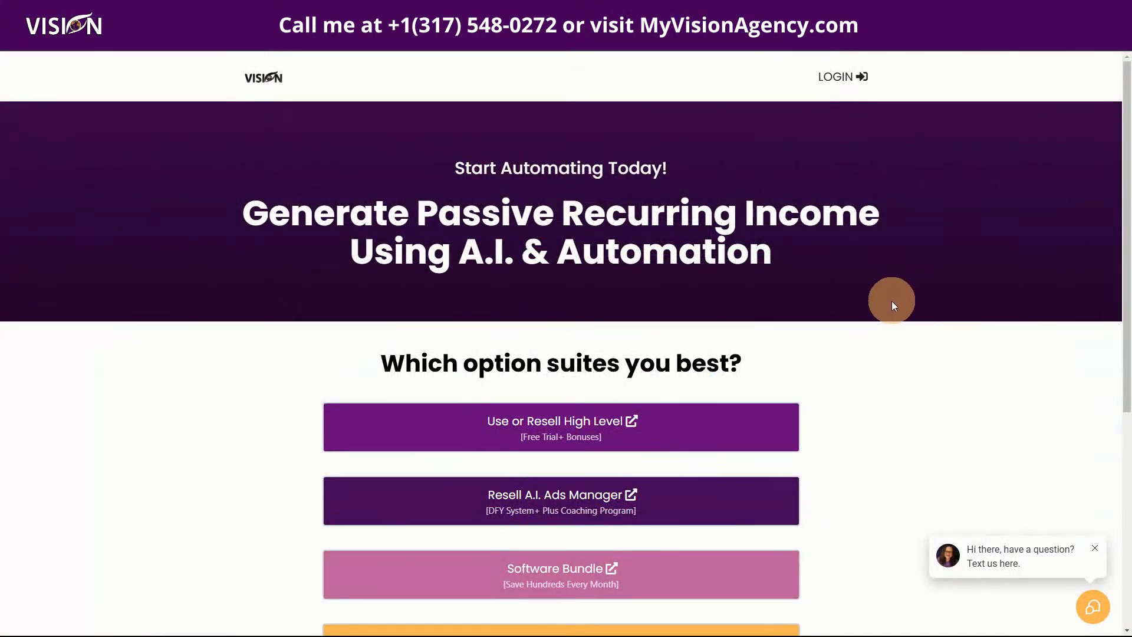
Review the agency landing page's list of options, including Join Our Free Community
scroll(890, 309, down, 1)
scroll(889, 289, up, 1)
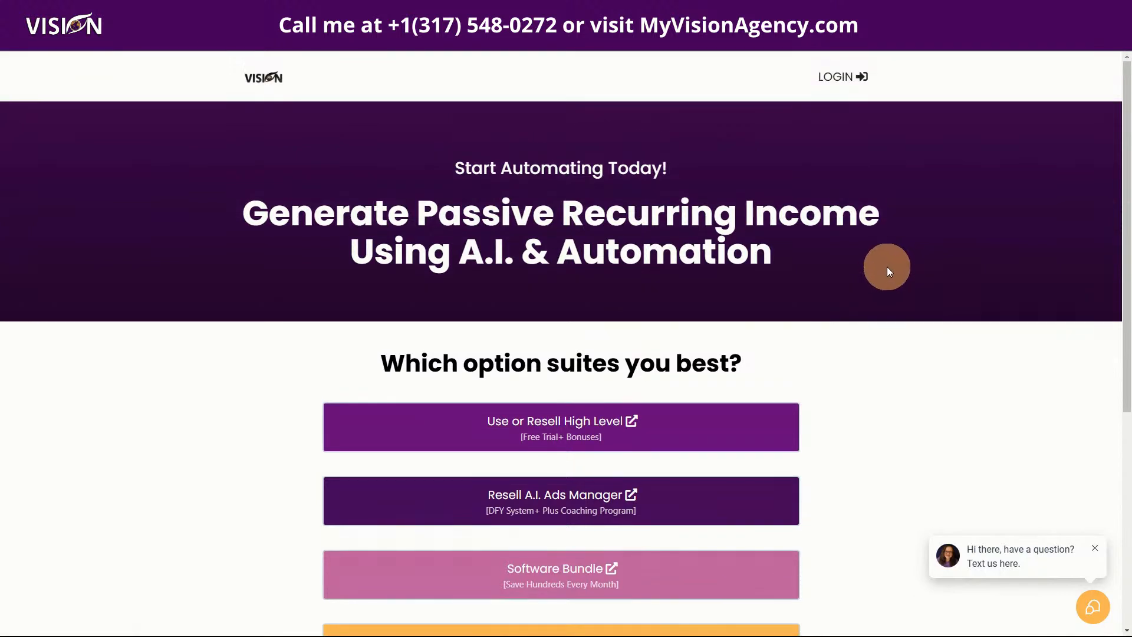
scroll(883, 293, down, 2)
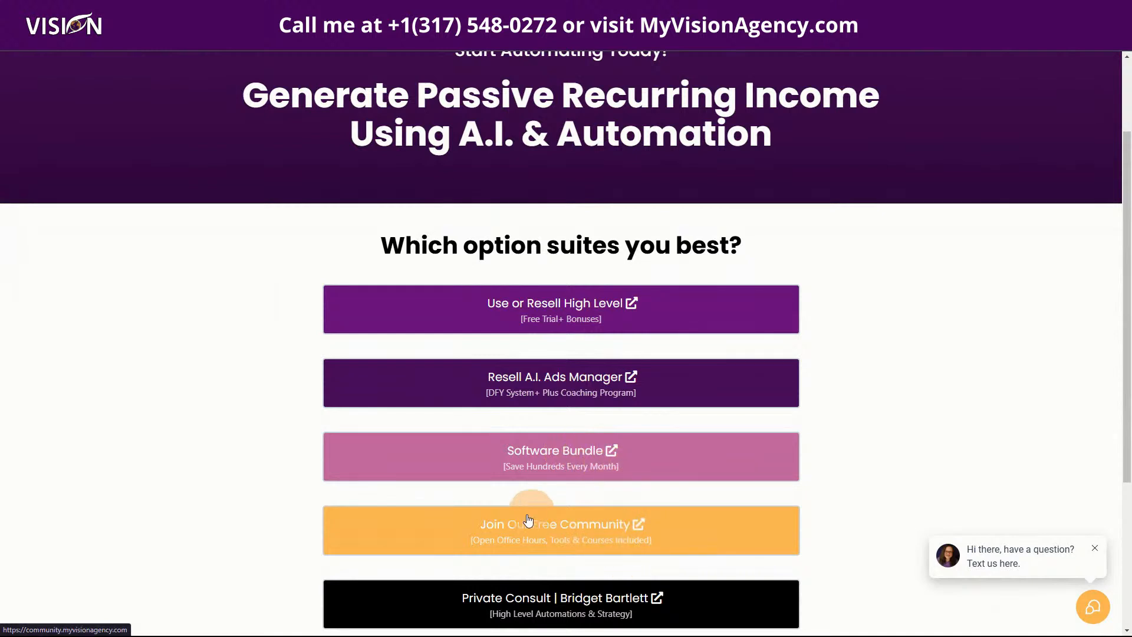
scroll(566, 524, down, 2)
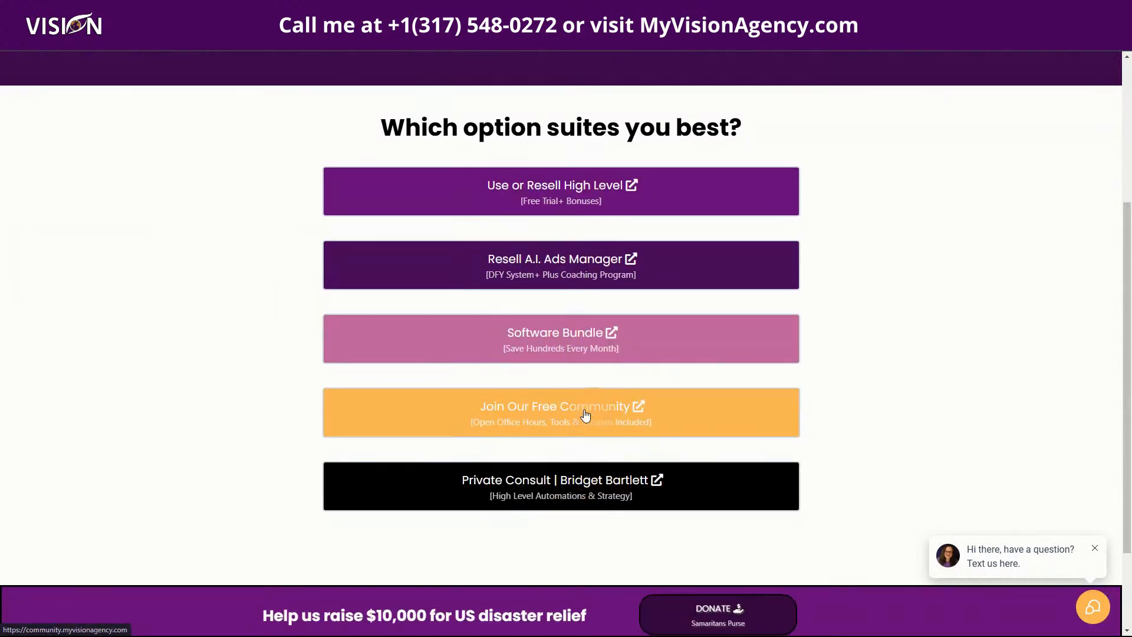